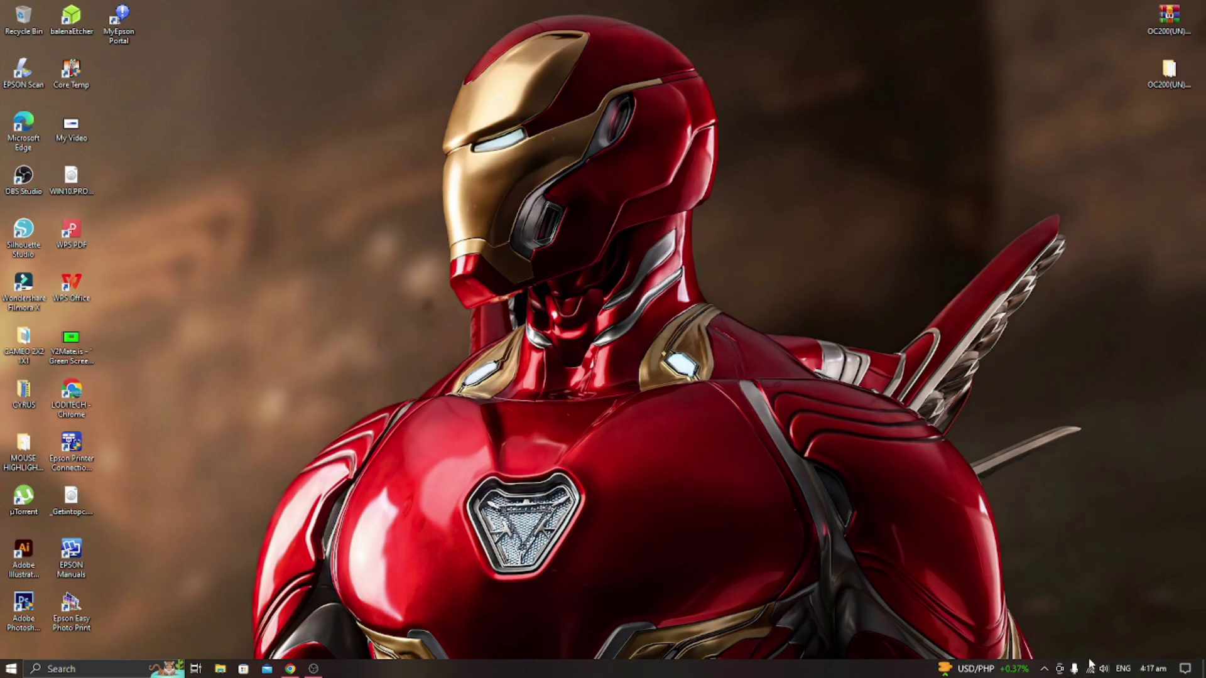
Connect Windows to the open TP-Link_5GHz_EB8871 Wi-Fi network from the taskbar network list.
left_click(1090, 664)
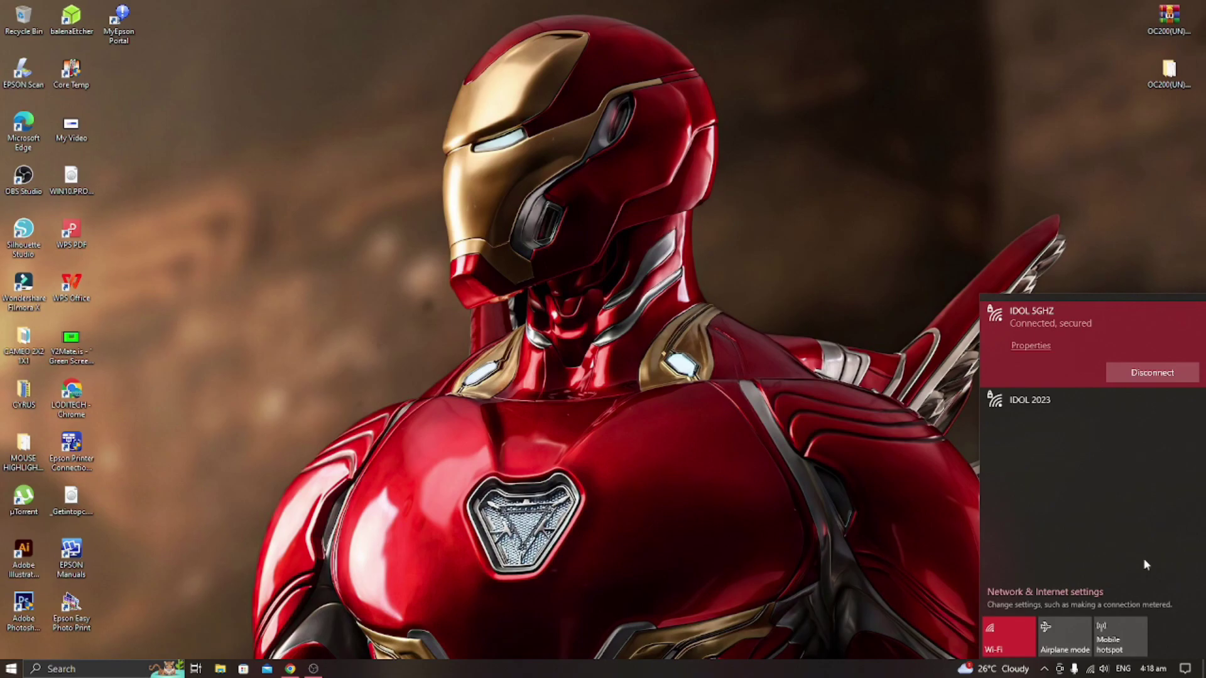
left_click(1091, 671)
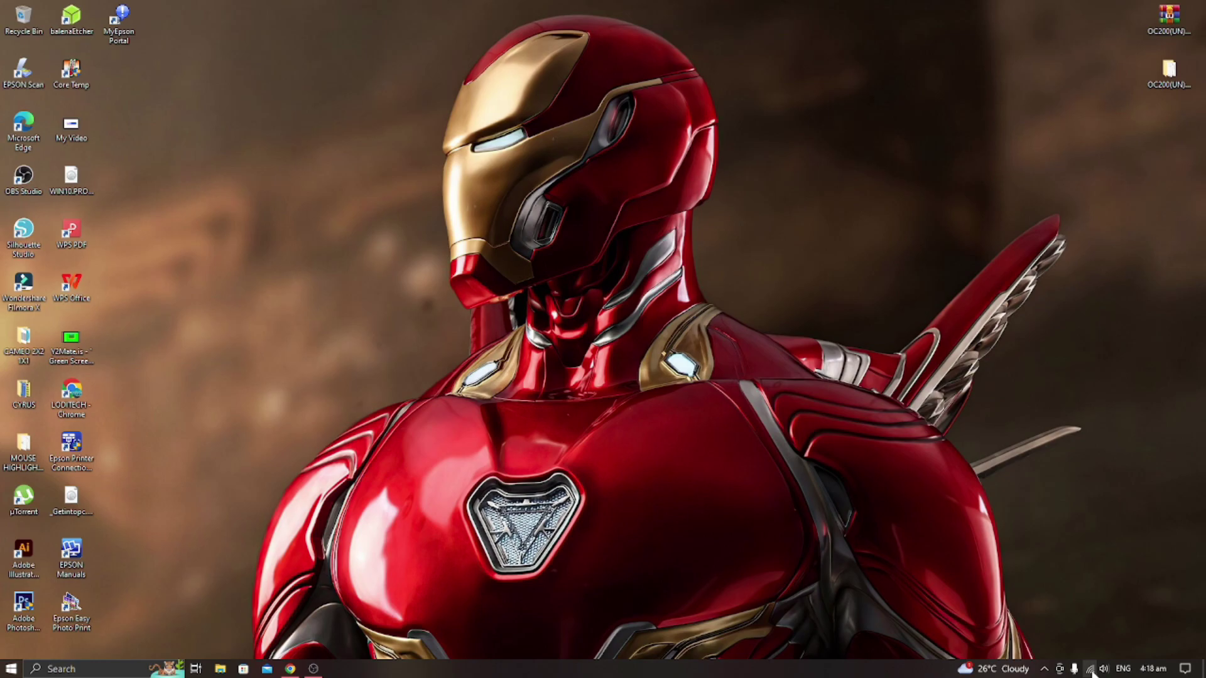
left_click(1091, 670)
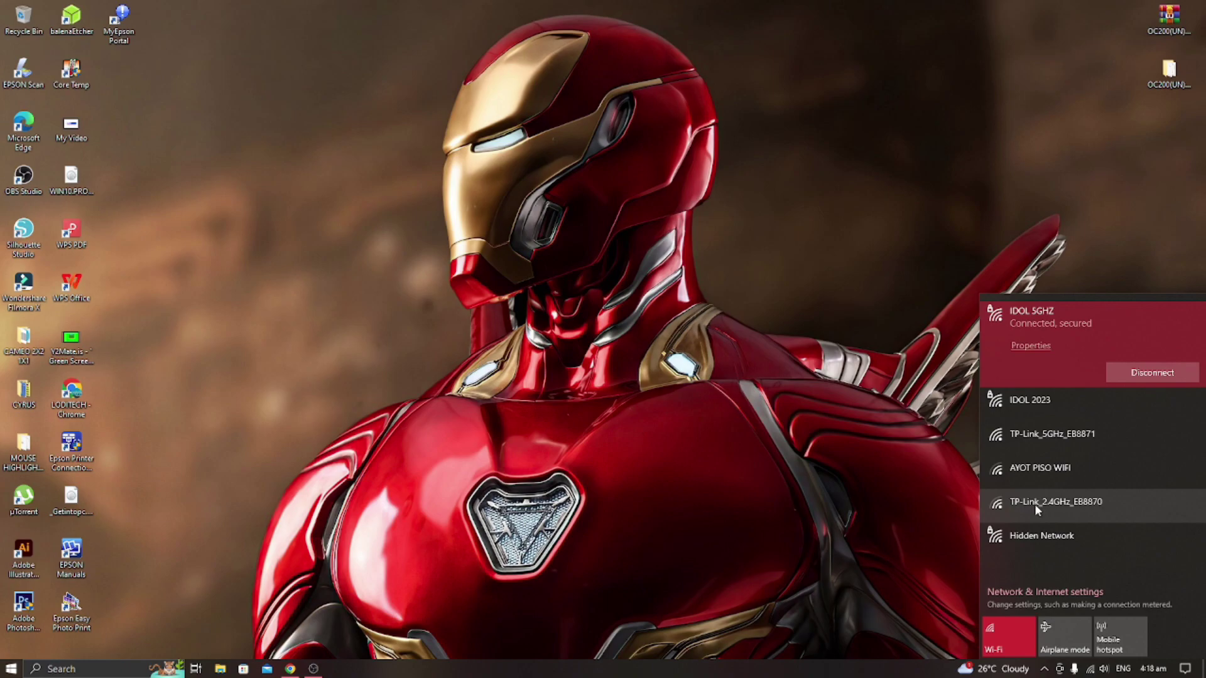
left_click(1041, 435)
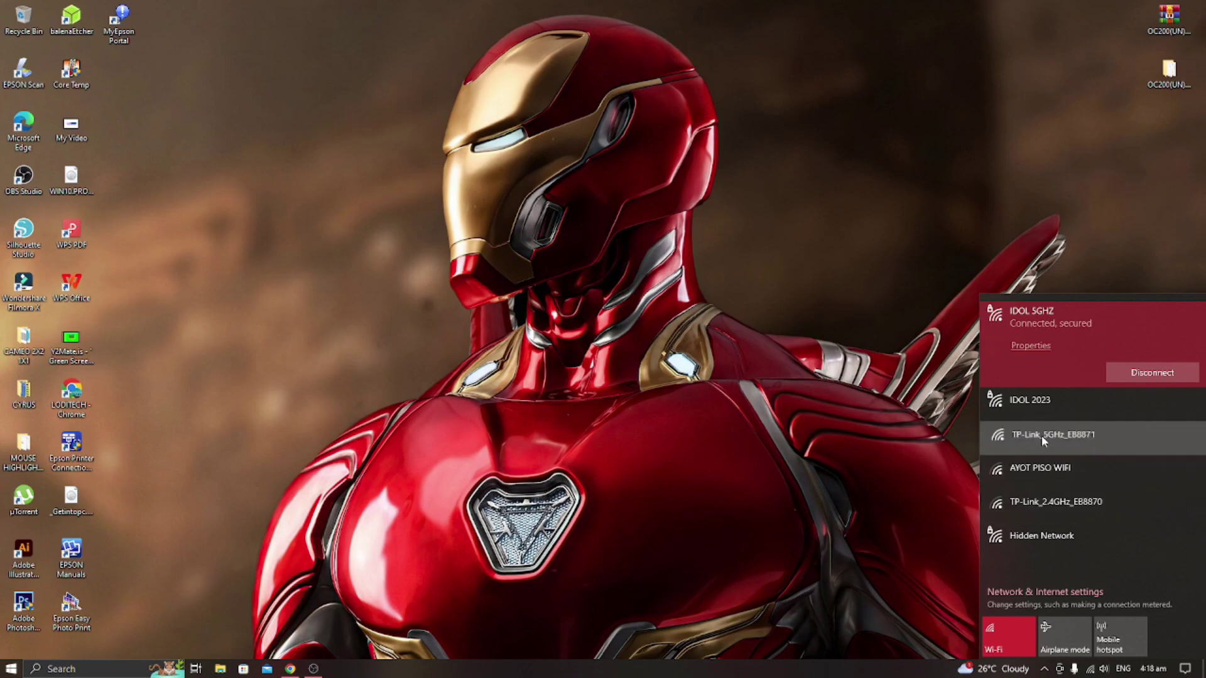
left_click(1110, 468)
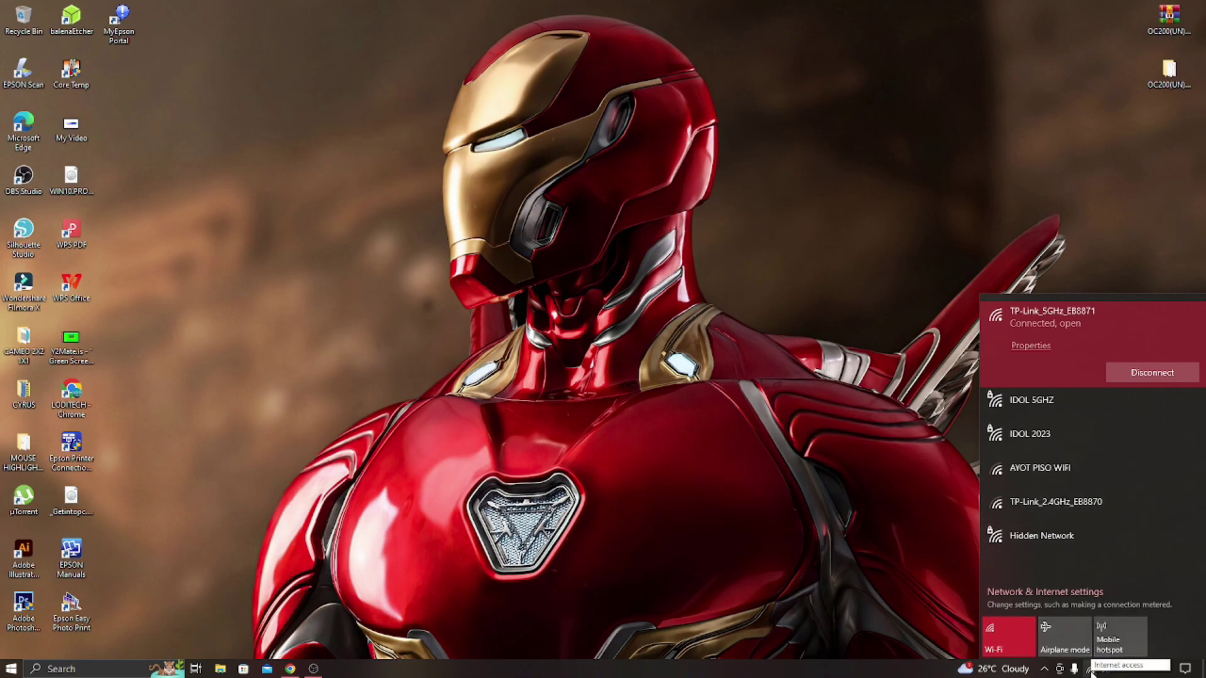
left_click(1091, 670)
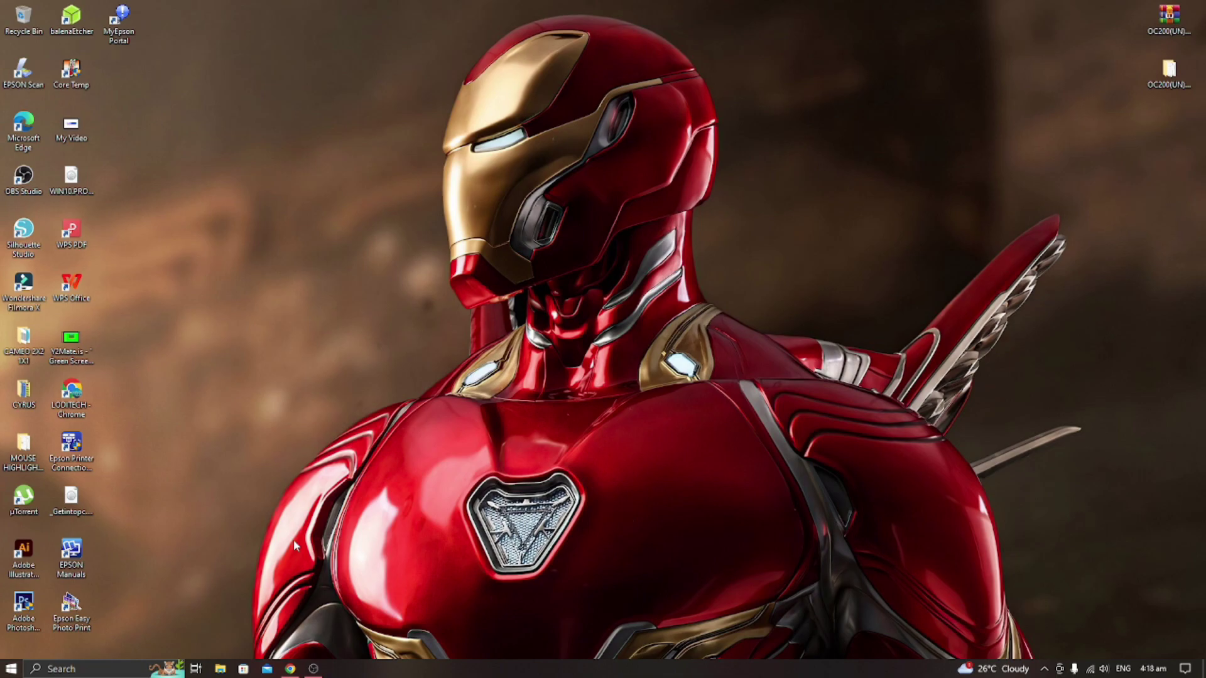
Launch Chrome and load tplinkeap.net to reach the EAP610-Outdoor login page.
left_click(291, 669)
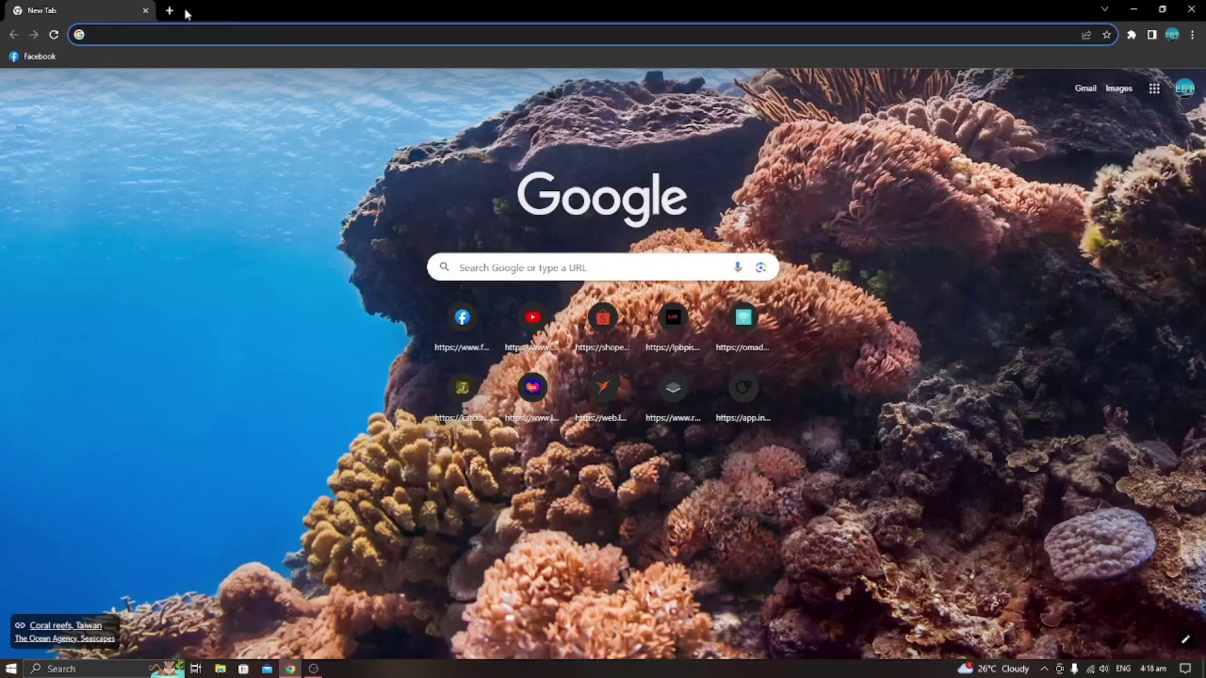
left_click(339, 35)
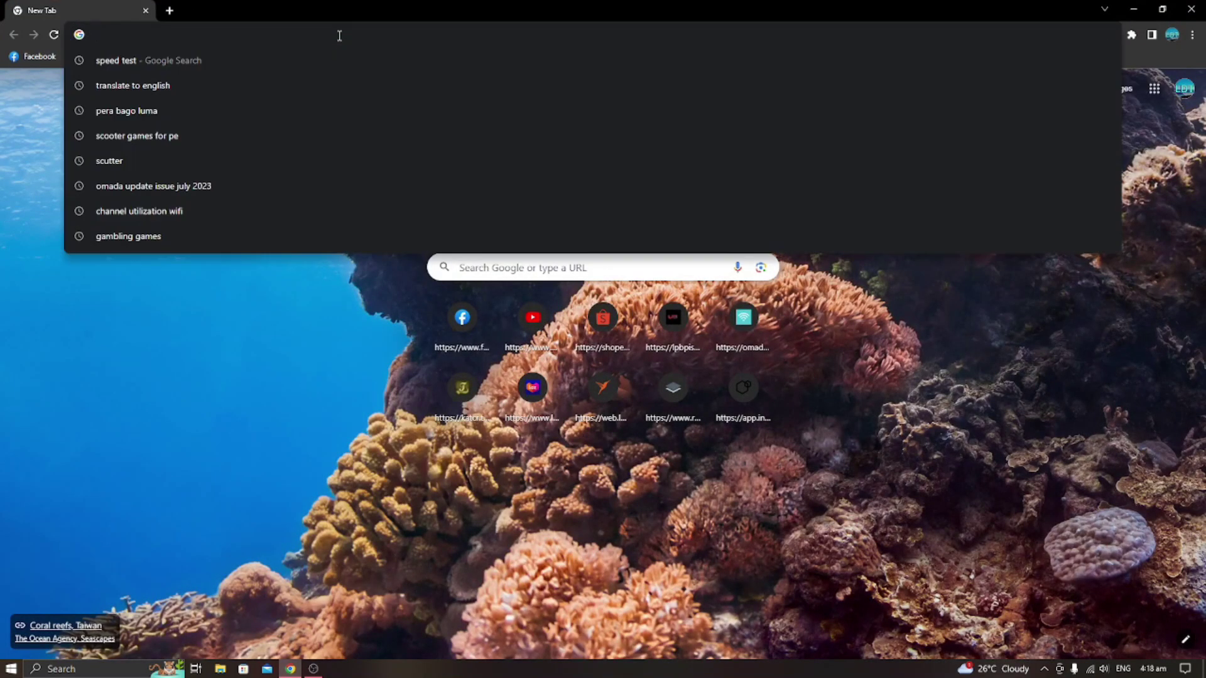
type("tplink")
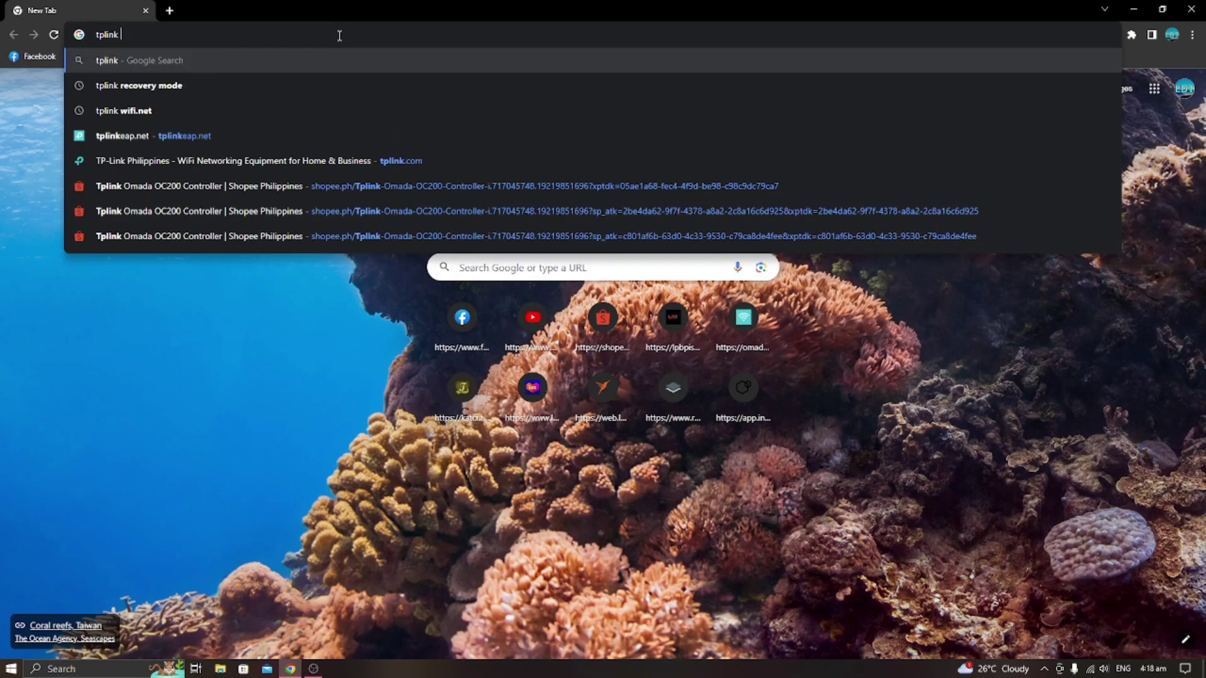
type(" e")
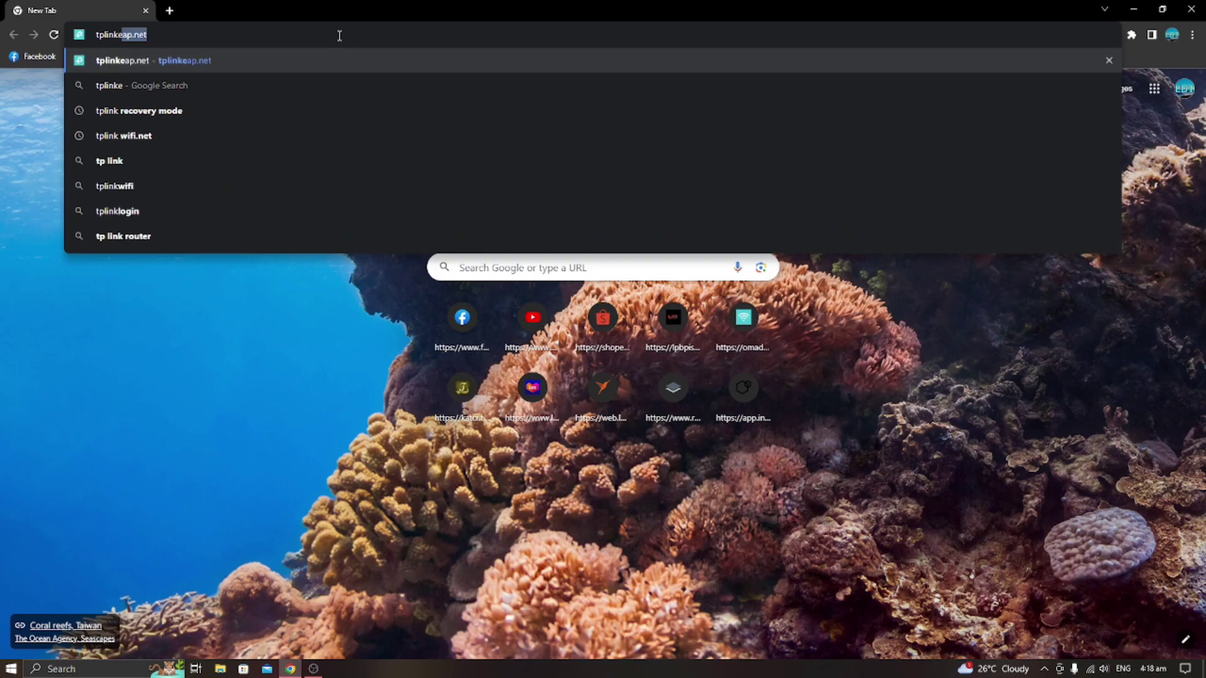
type("ap.net")
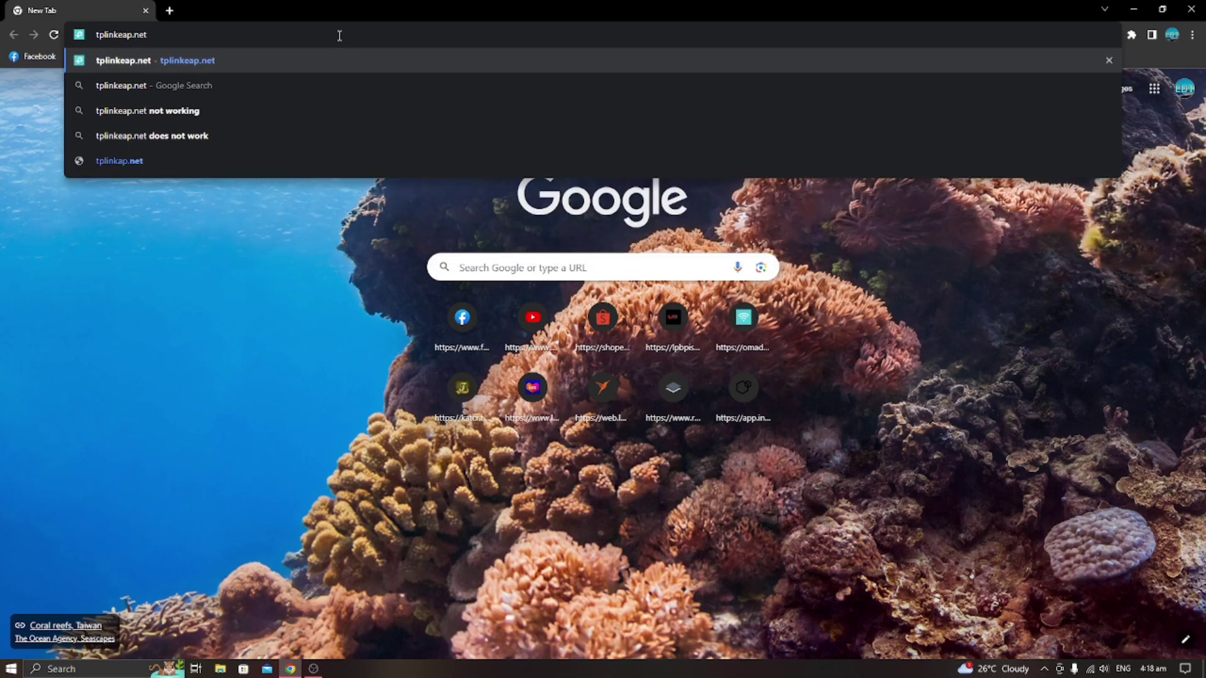
key("Return")
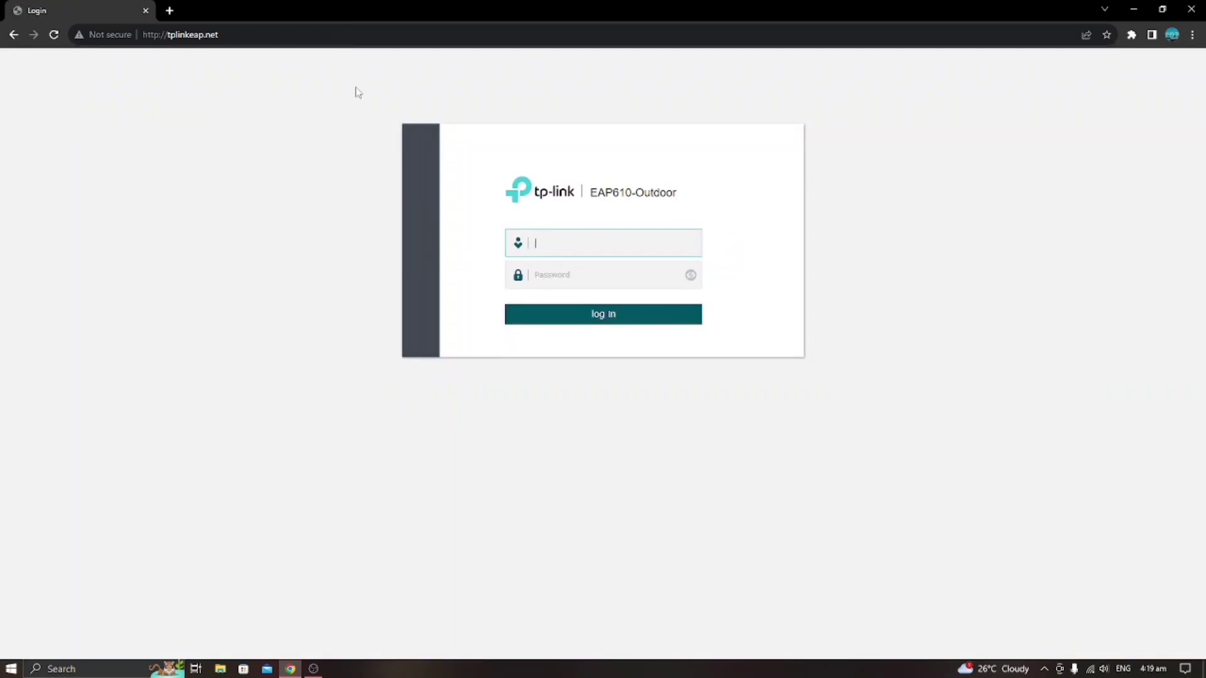
Log in with the default admin credentials and dismiss Chrome's password-breach warning.
left_click(594, 239)
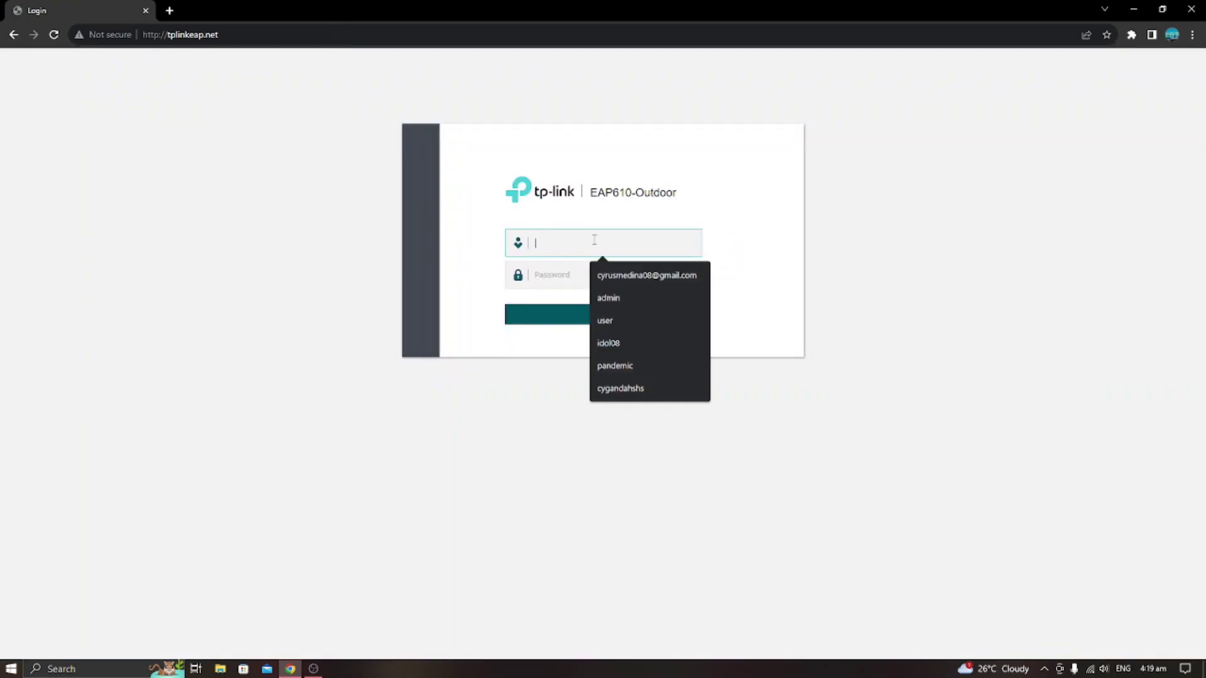
type("admin")
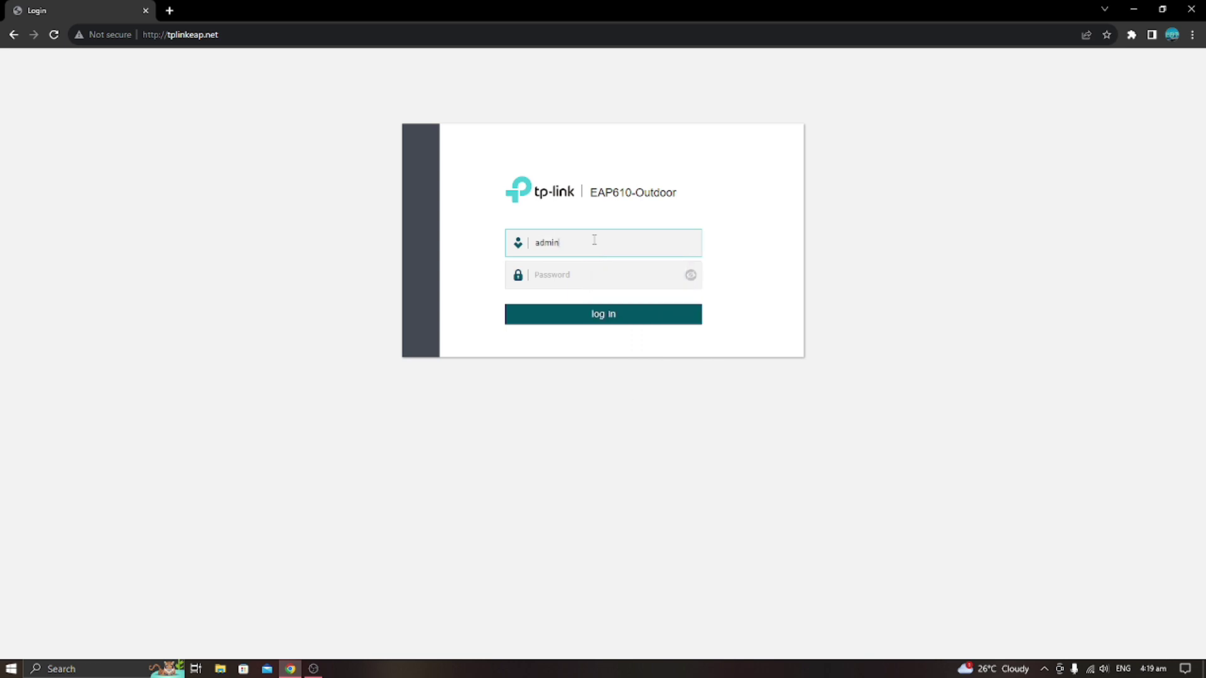
key("Tab")
type("admin")
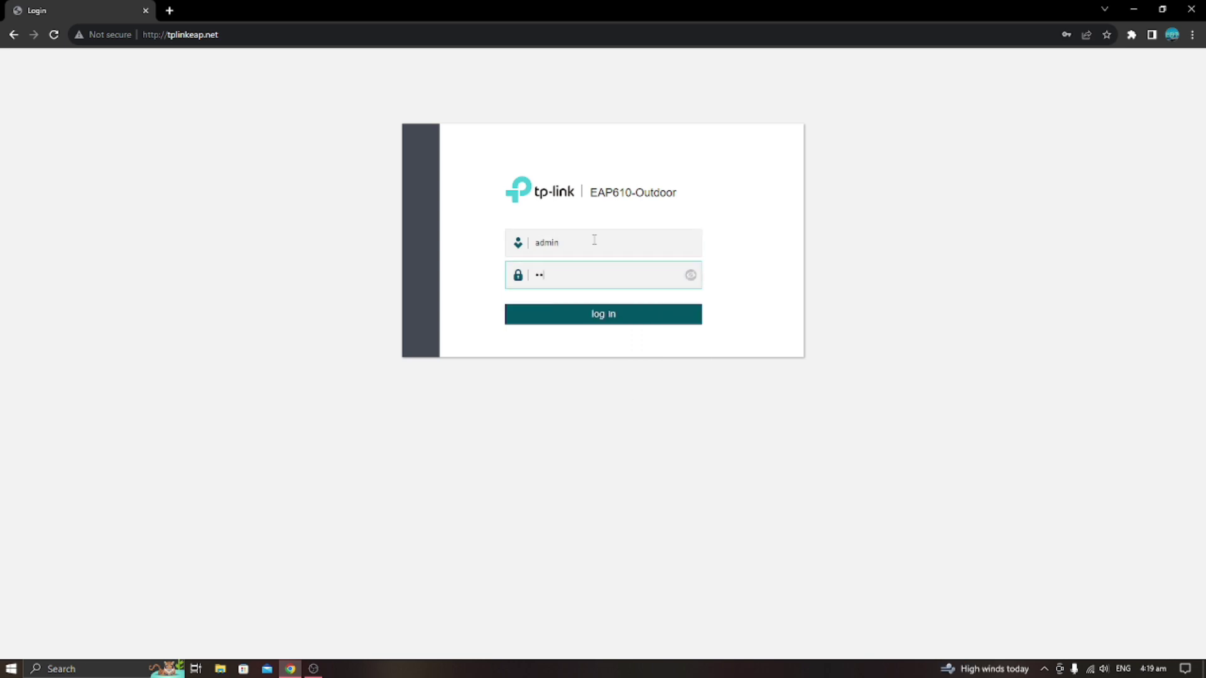
key("Return")
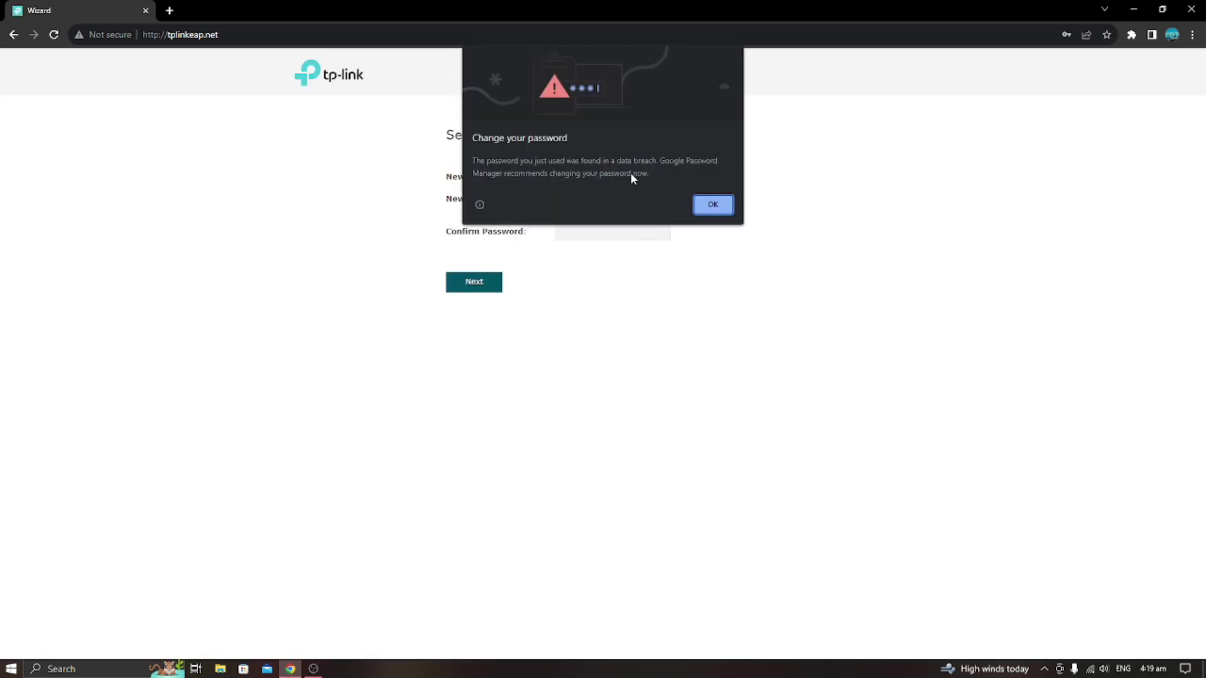
left_click(713, 204)
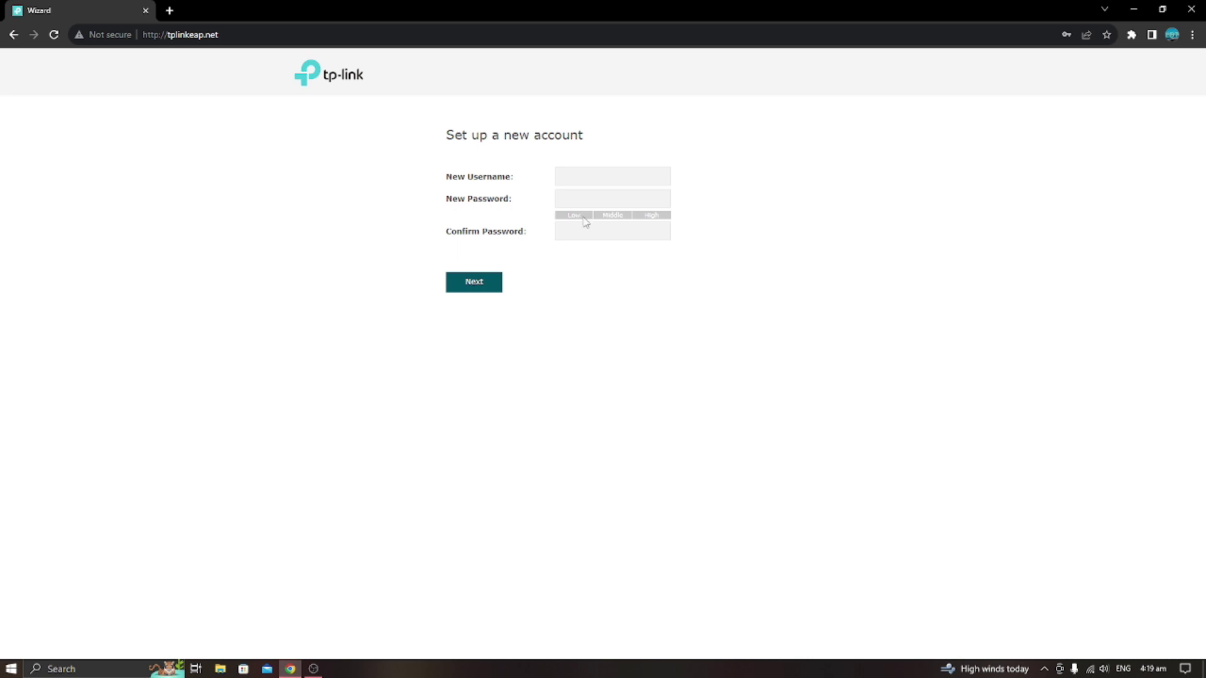
Enter admin as the new username and fill in the new password and its confirmation.
left_click(600, 176)
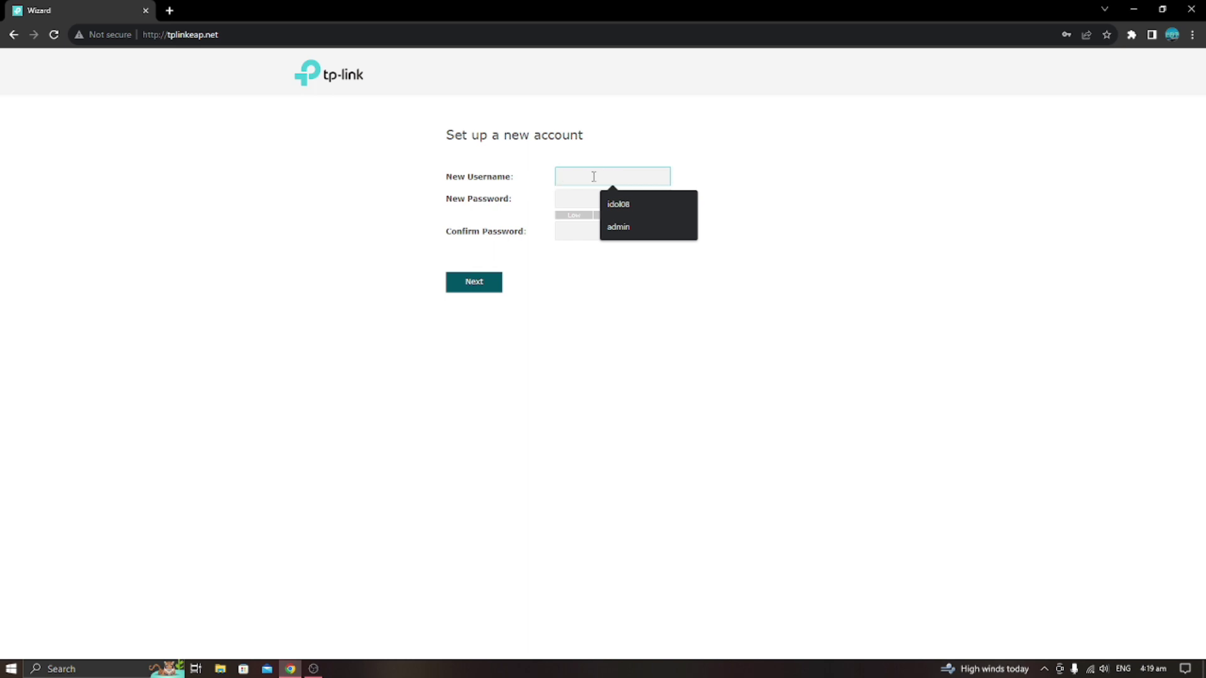
type("admin")
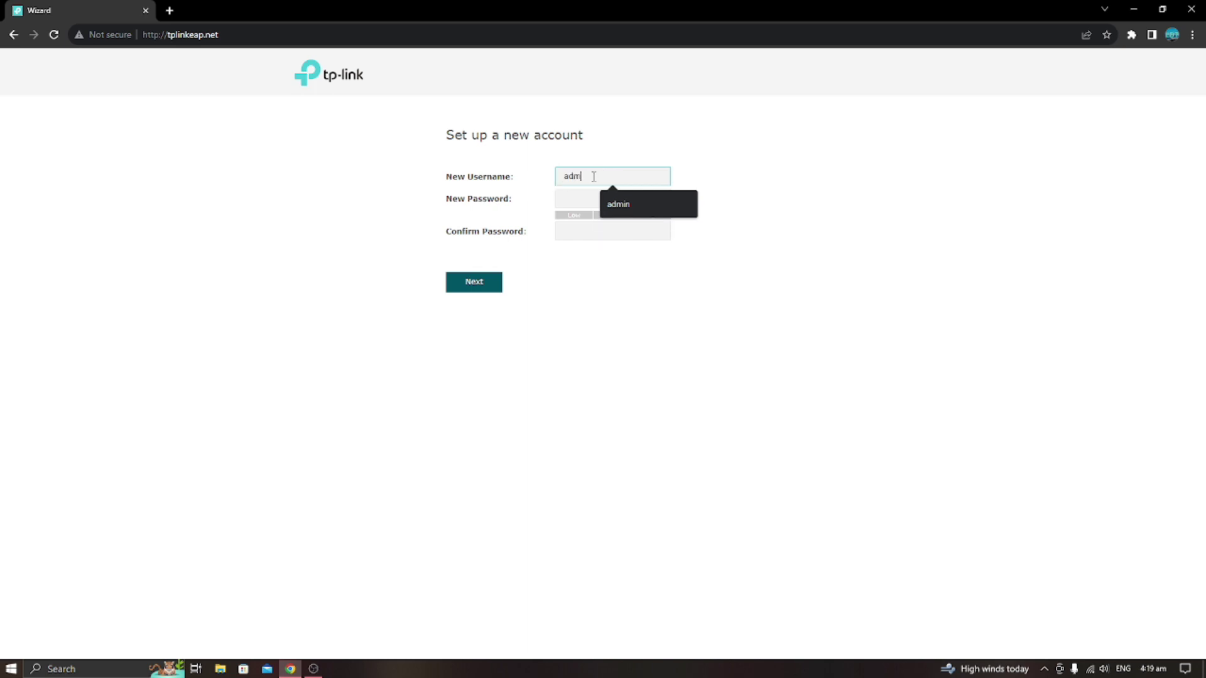
left_click(588, 202)
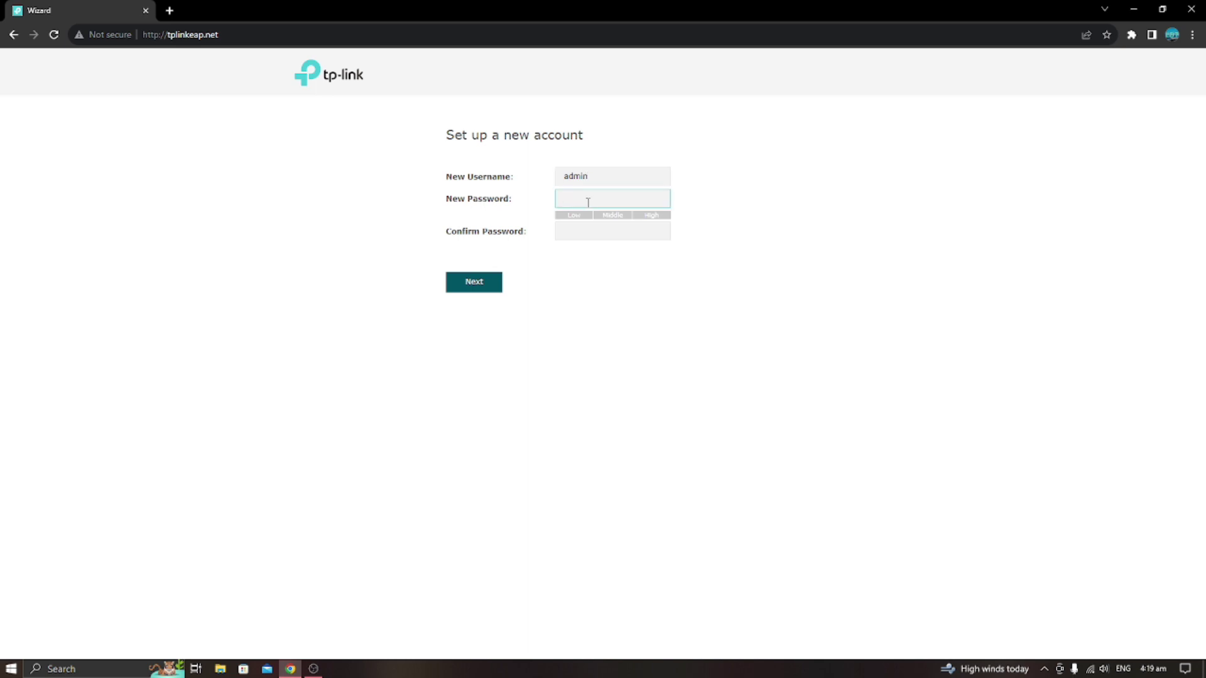
type("admin12")
left_click(587, 237)
type("admi")
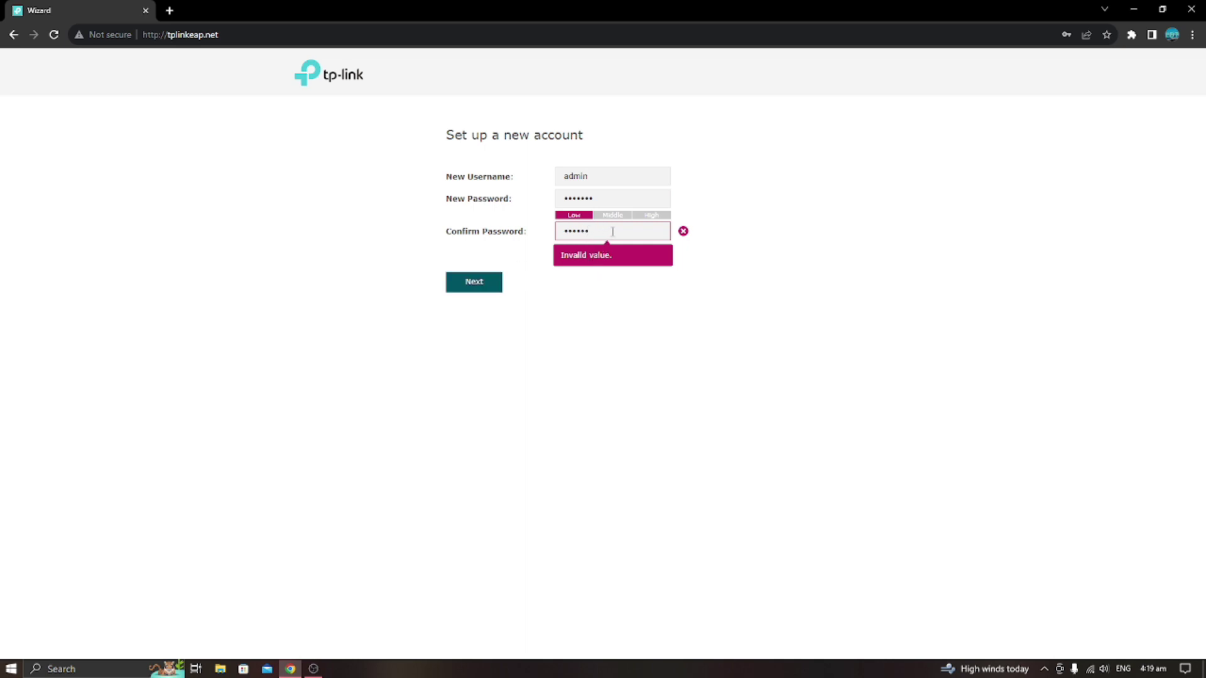
key("BackSpace")
key("BackSpace")
key("BackSpace")
key("BackSpace")
key("BackSpace")
type("••••••••")
Re-enter the new password and its confirmation, then save the new account.
left_click(609, 197)
key("BackSpace")
key("BackSpace")
key("BackSpace")
key("BackSpace")
key("BackSpace")
key("BackSpace")
type("••••••••")
left_click(615, 234)
key("BackSpace")
key("BackSpace")
key("BackSpace")
key("BackSpace")
key("BackSpace")
key("BackSpace")
key("BackSpace")
type("••••••••")
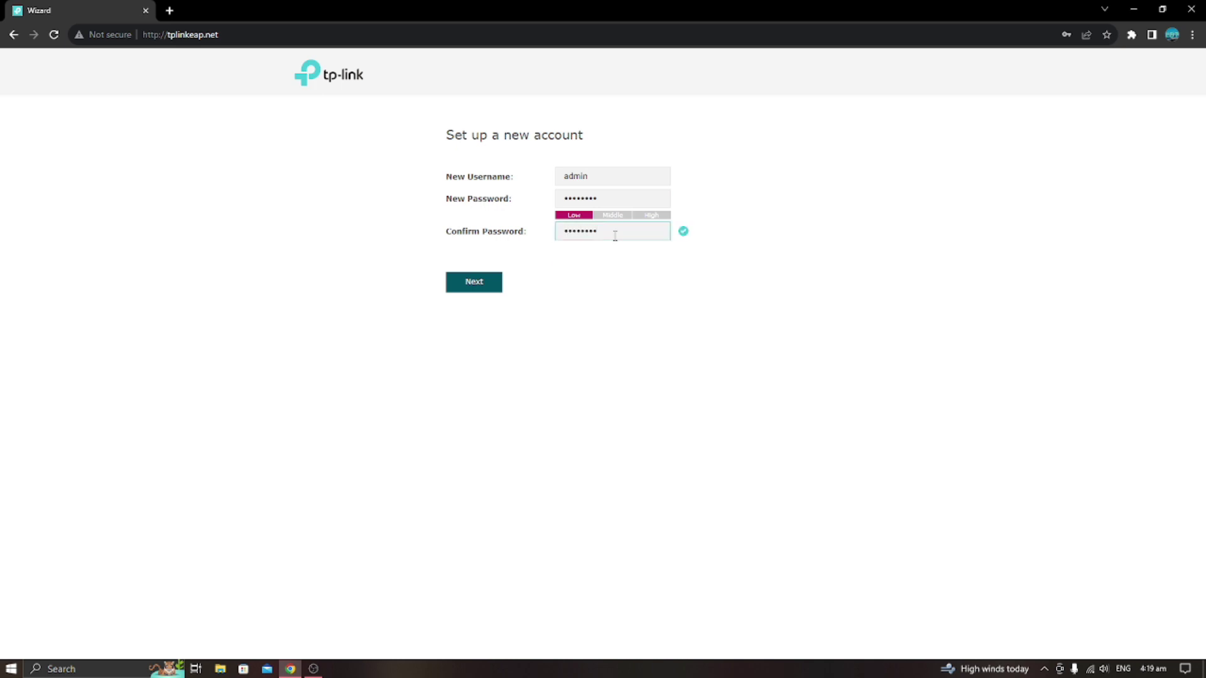
left_click(479, 283)
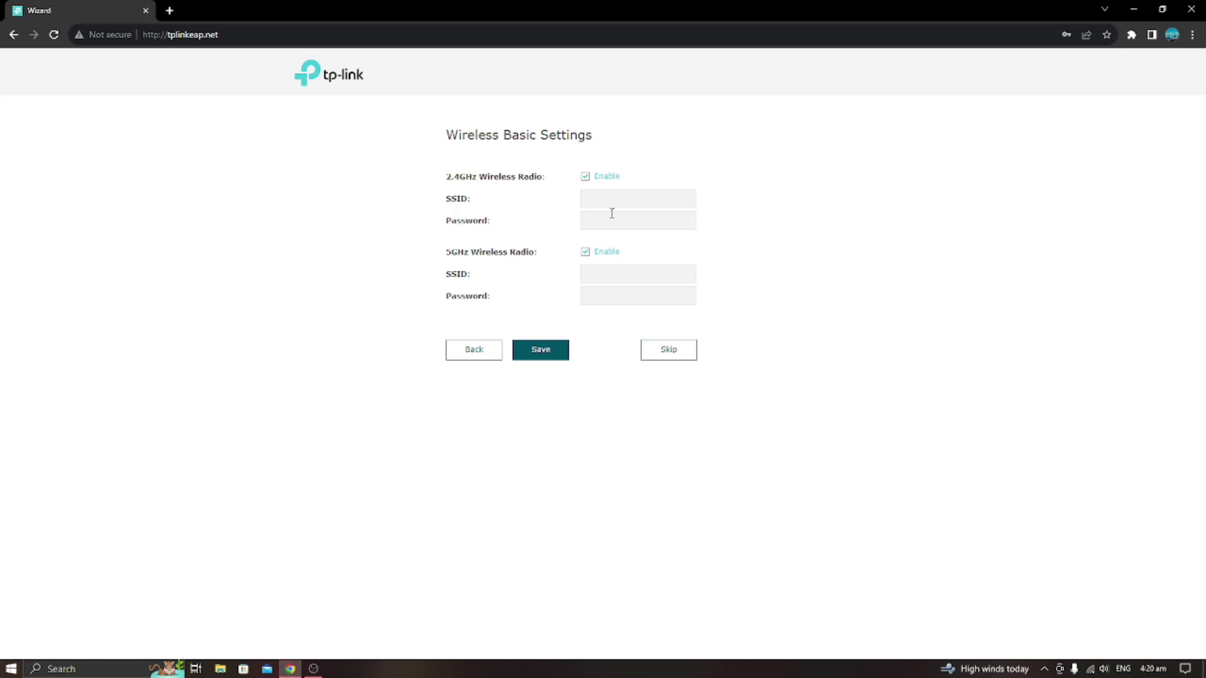
Skip the wireless step, dismiss Chrome's warning, confirm the connection and finish the wizard.
left_click(658, 357)
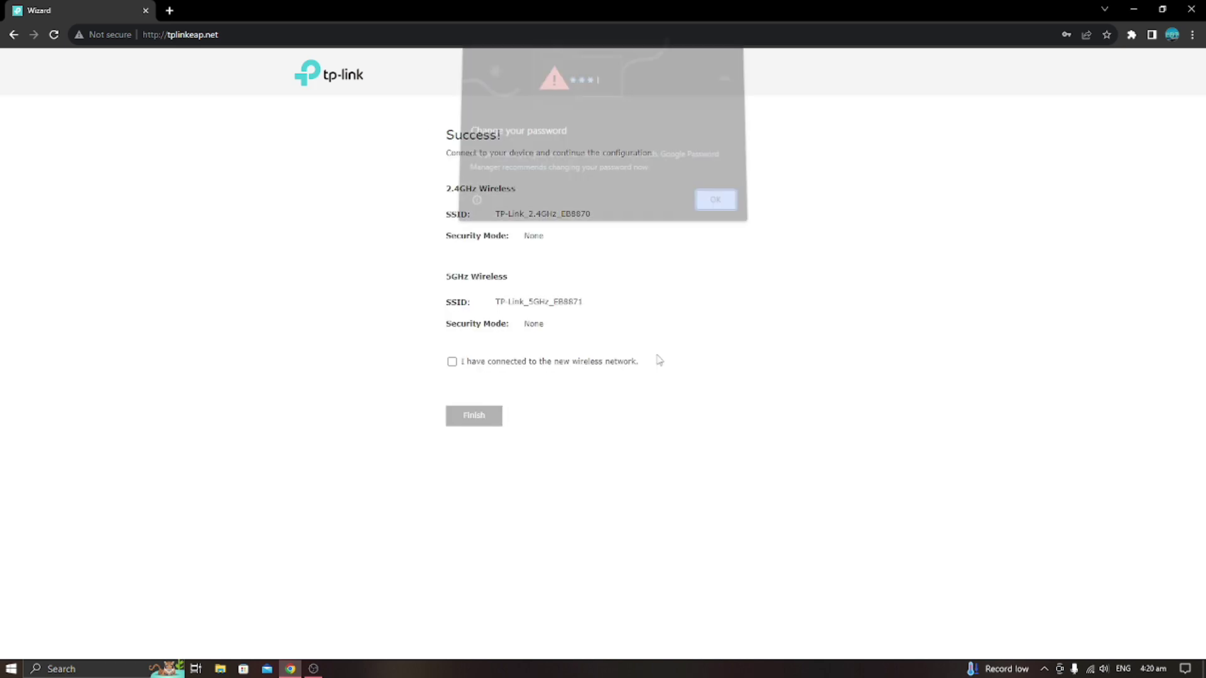
left_click(708, 211)
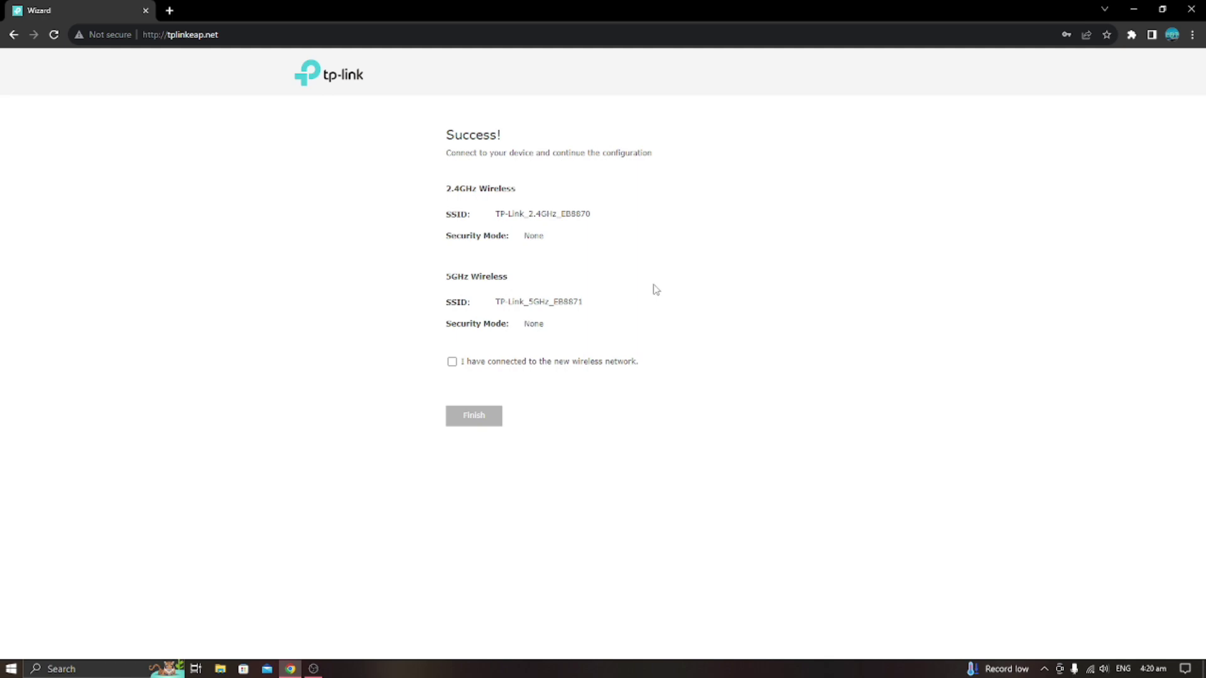
left_click(472, 365)
left_click(474, 418)
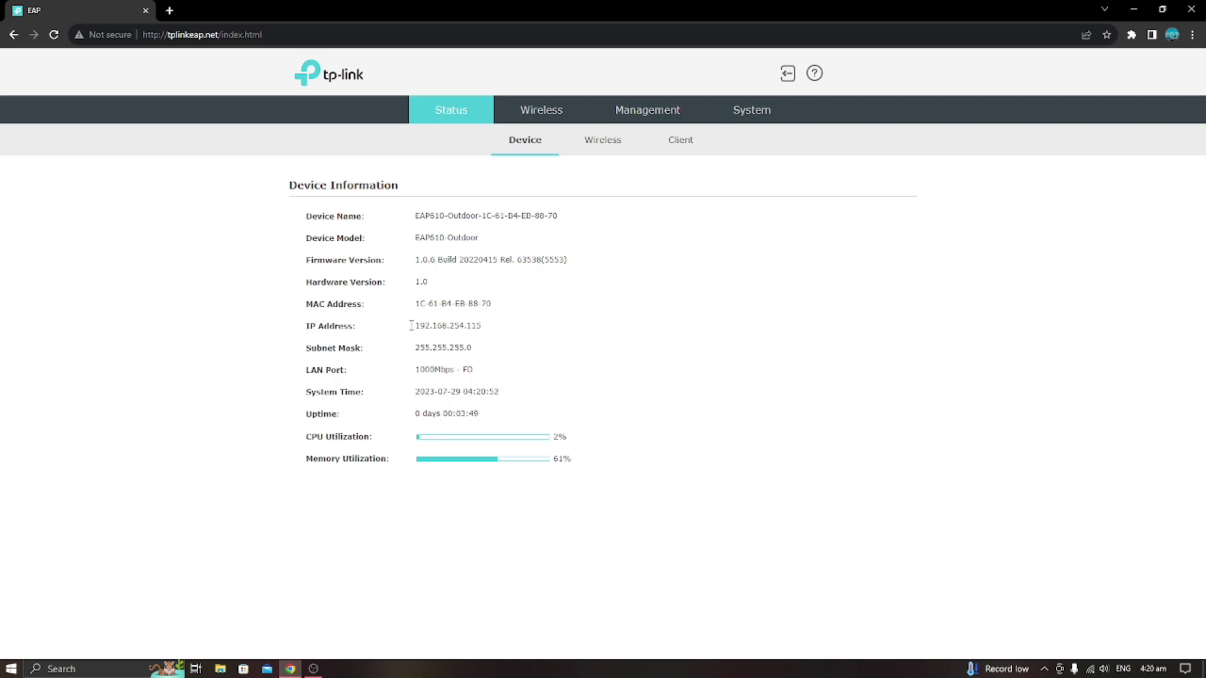
Copy the IP address 192.168.254.115 from the Status page's device information.
left_click_drag(411, 325, 506, 330)
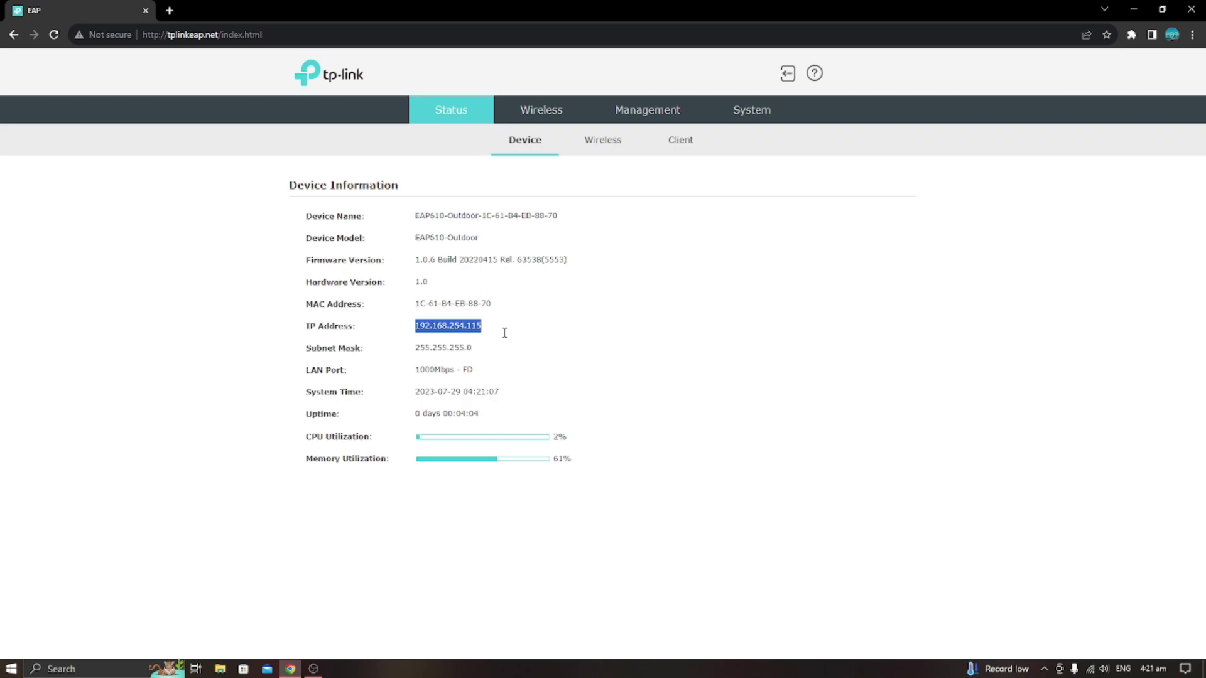
right_click(447, 326)
left_click(469, 337)
Browse the Wireless subpages: Portal, MAC Filtering, Scheduler, Band Steering, QoS and Rogue AP Detection.
left_click(540, 113)
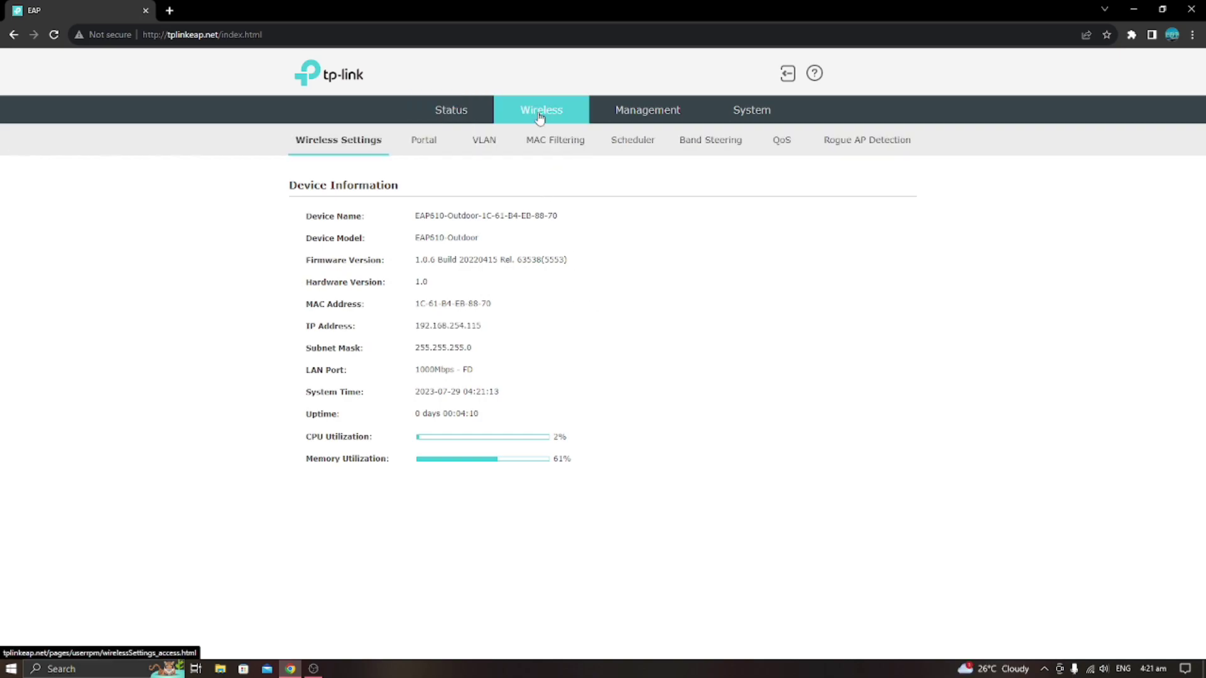
left_click(425, 141)
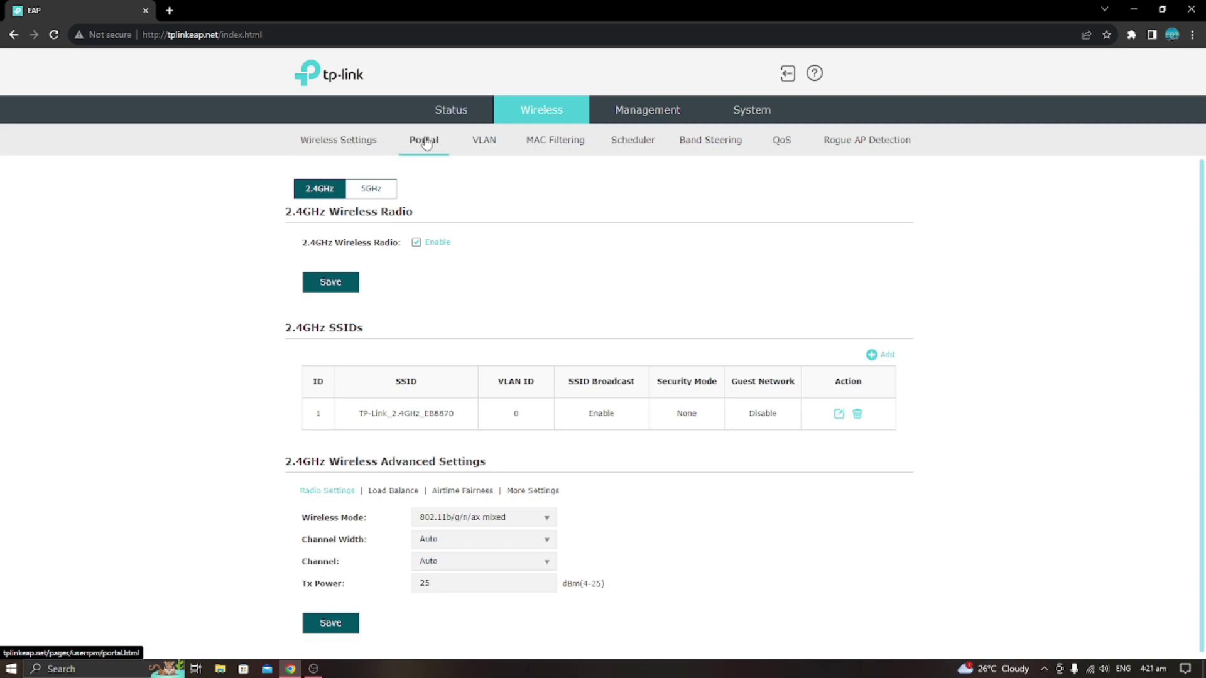
left_click(551, 145)
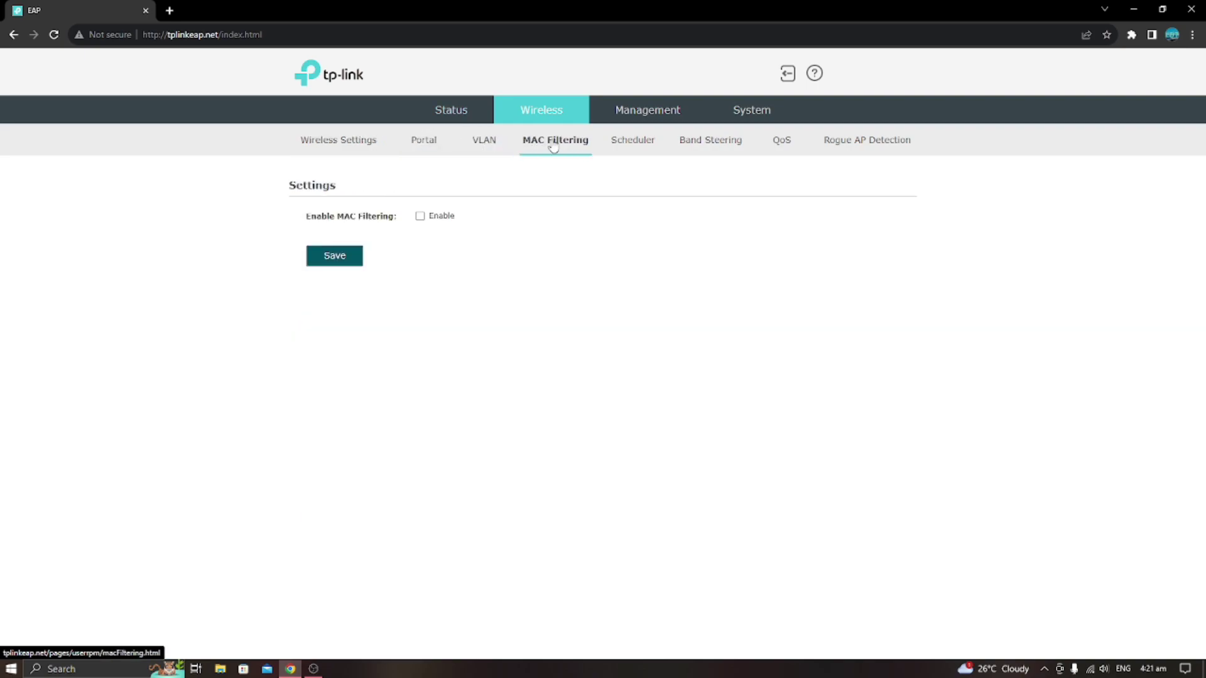
left_click(635, 143)
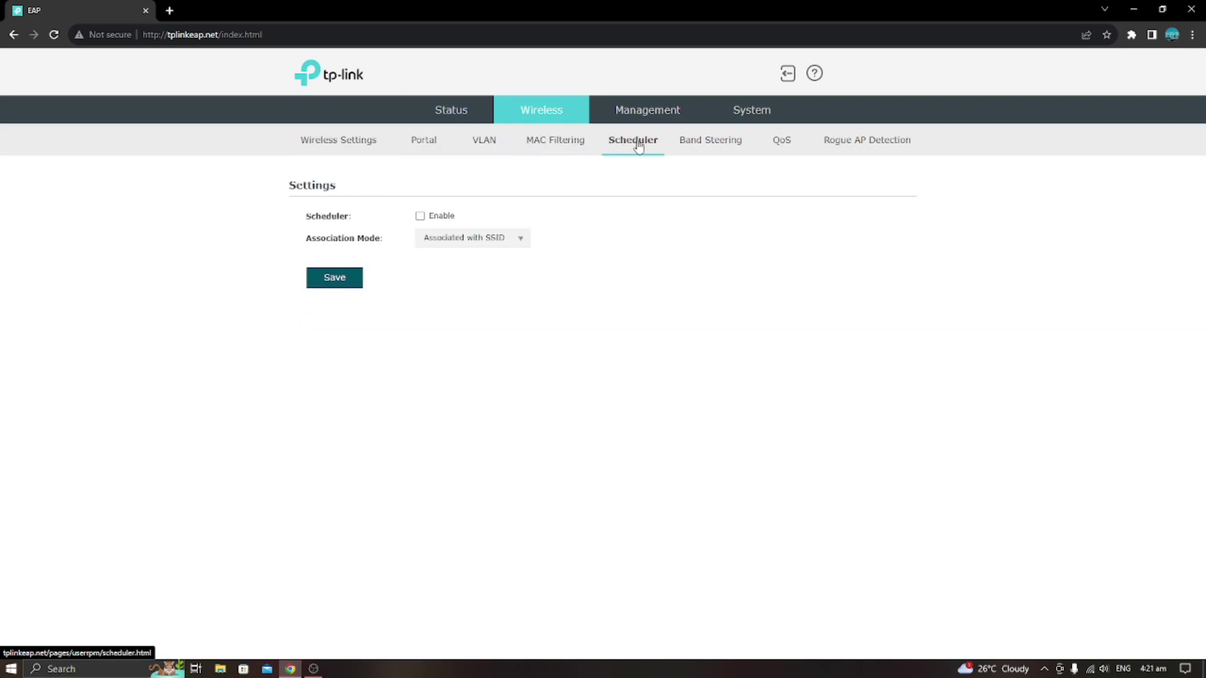
left_click(691, 144)
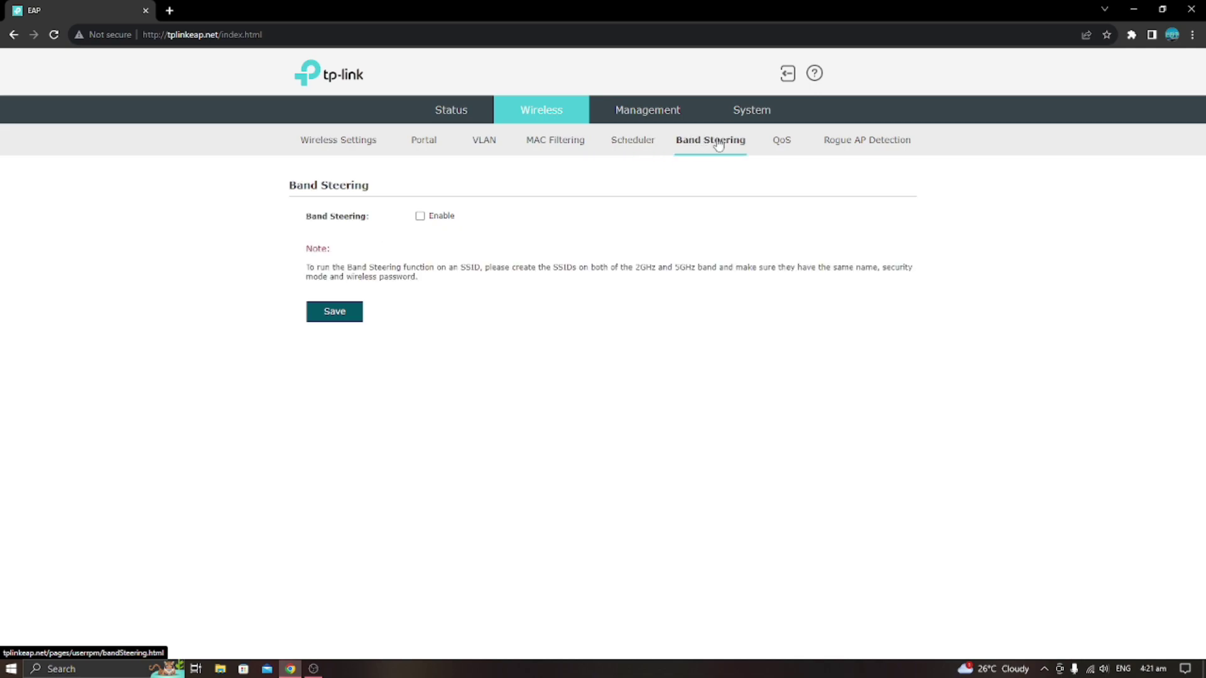
left_click(776, 147)
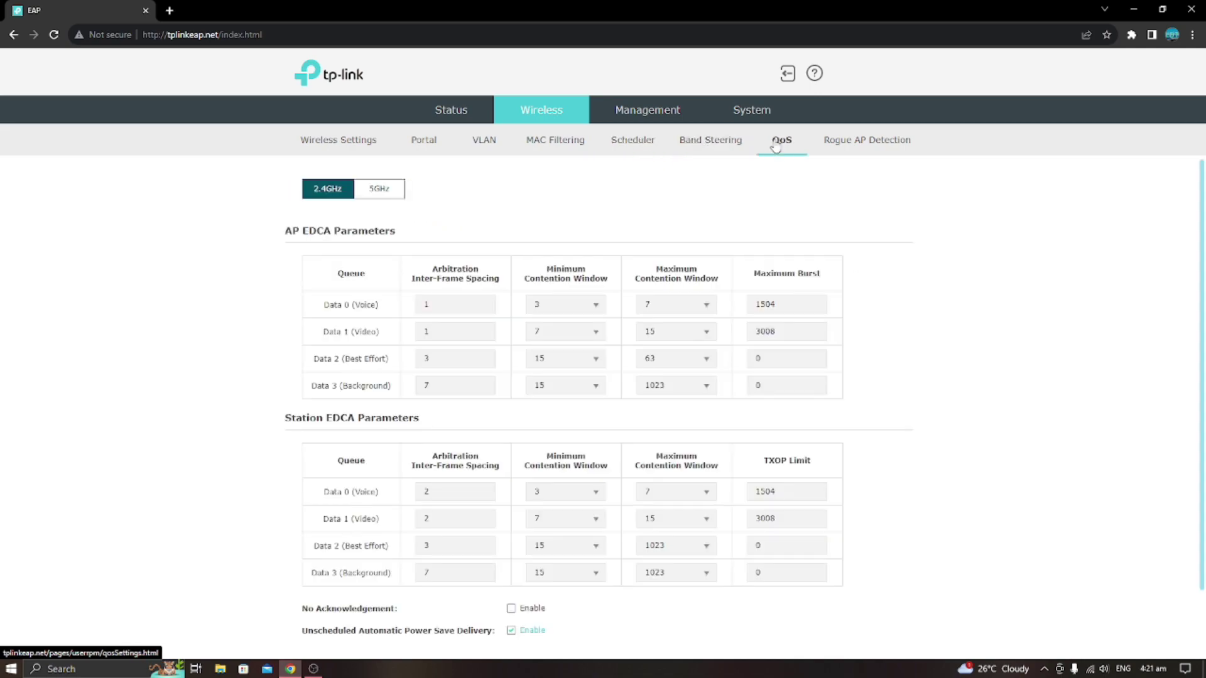
left_click(836, 146)
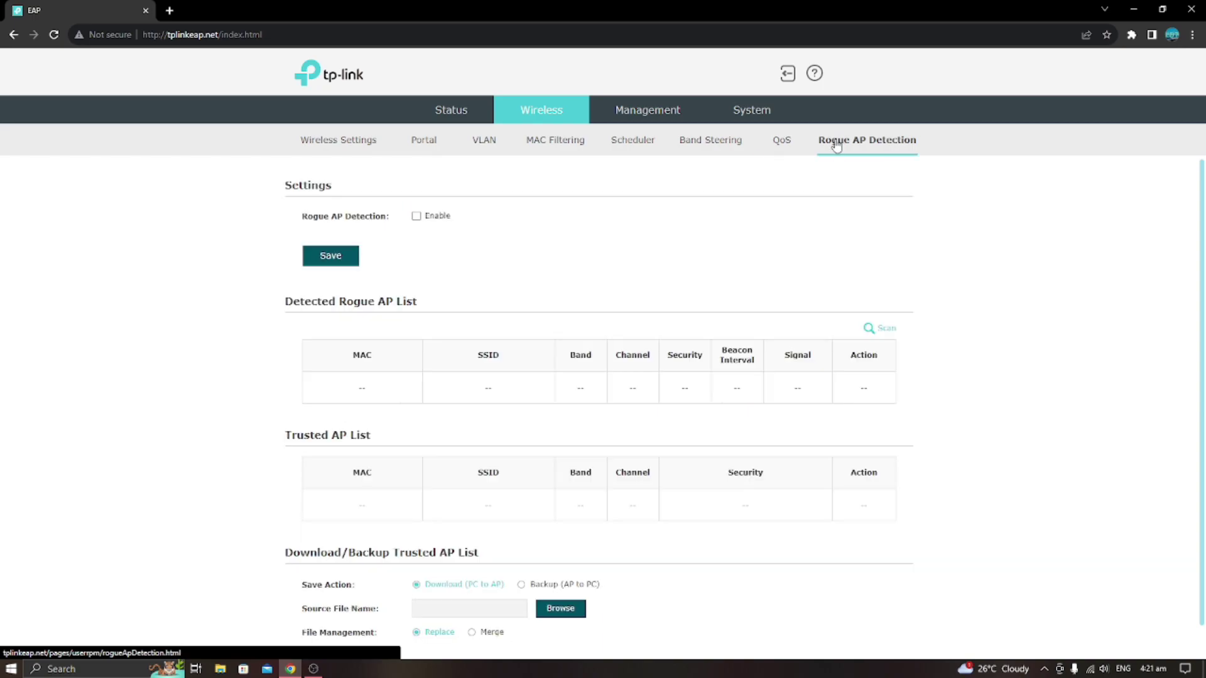
Look over the Management, System and Status pages, then return to Wireless Settings.
left_click(631, 113)
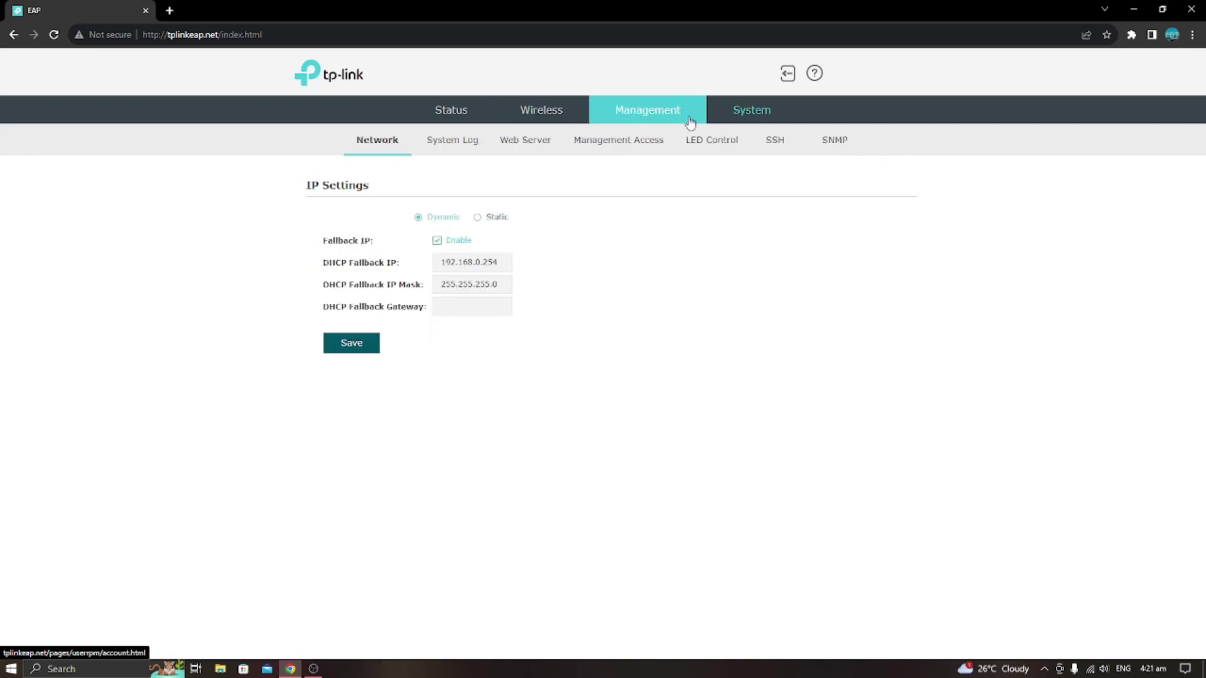
left_click(760, 117)
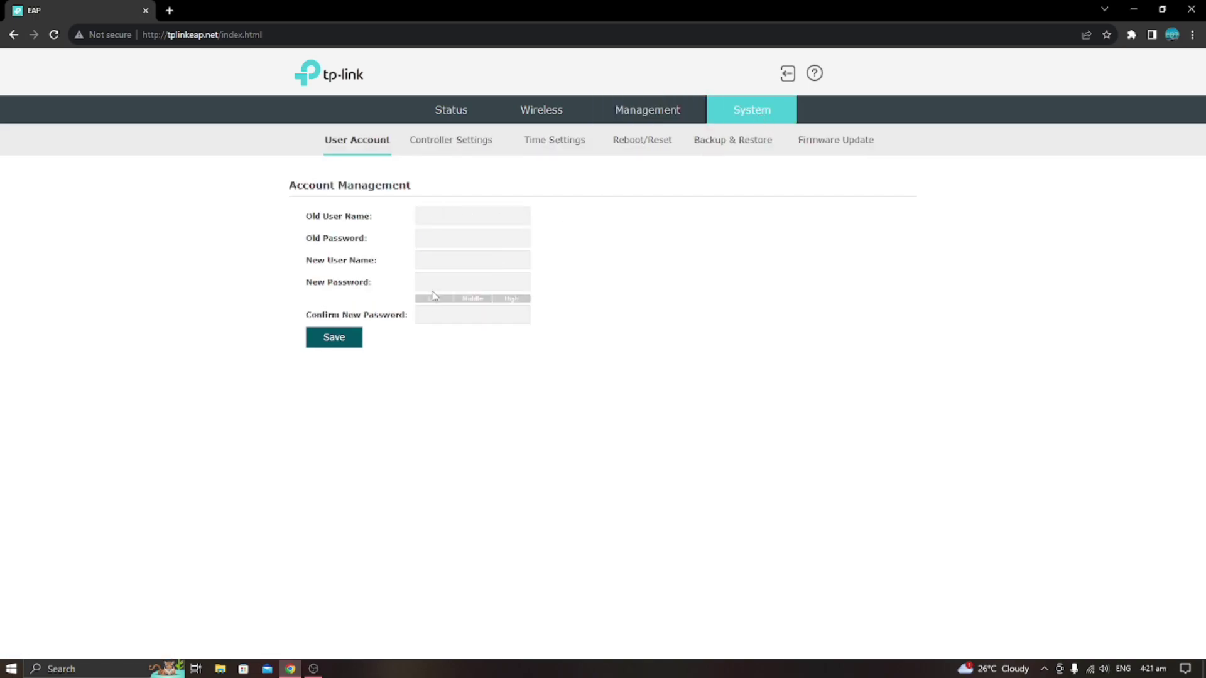
left_click(452, 113)
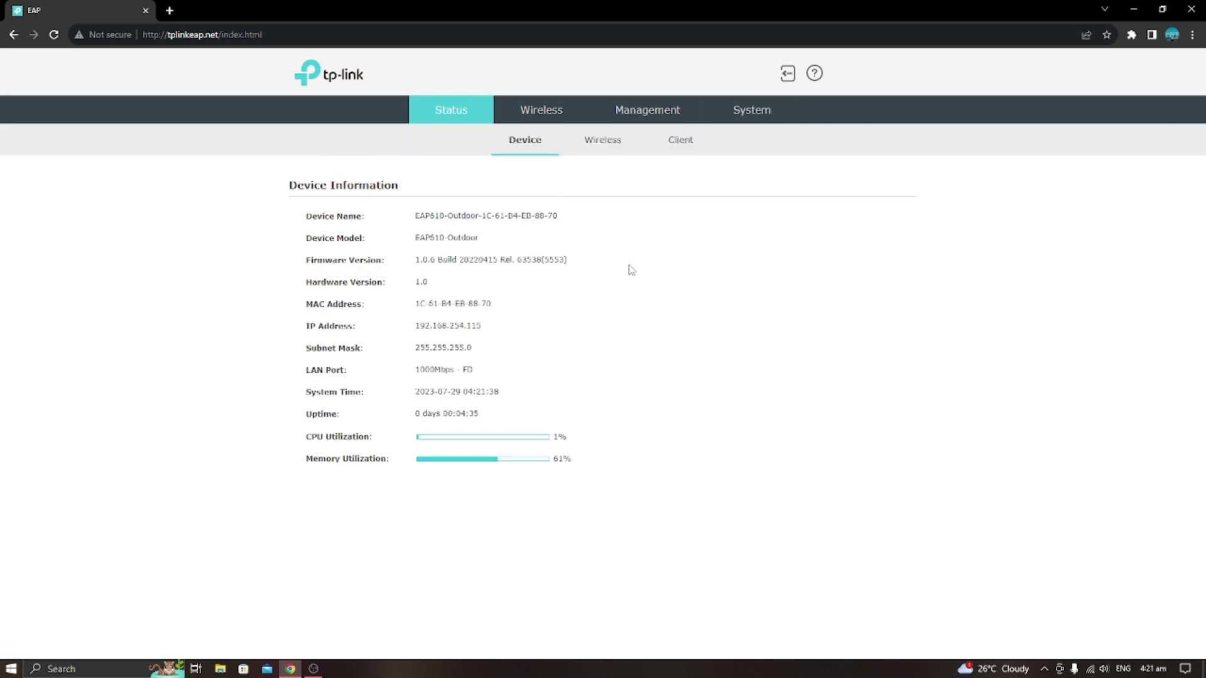
left_click(544, 114)
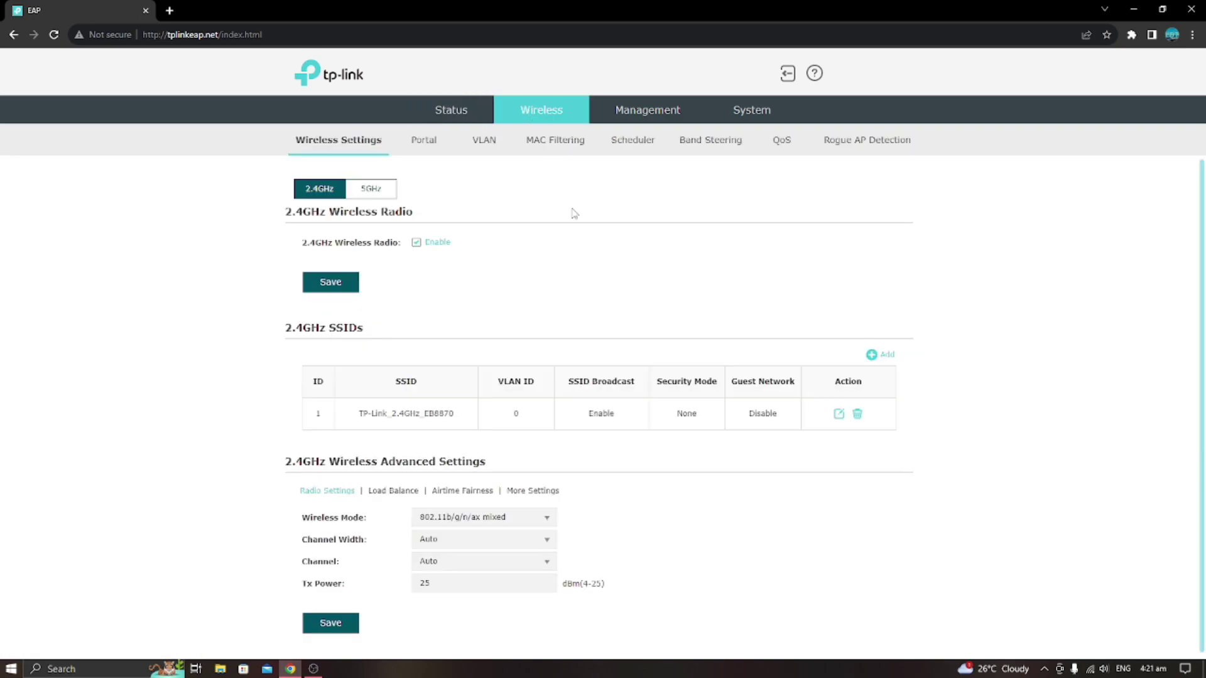
Glance at the 5GHz tab, then open the 2.4GHz SSID TP-Link_2.4GHz_EB8870 for editing.
scroll(660, 383, "down", 1)
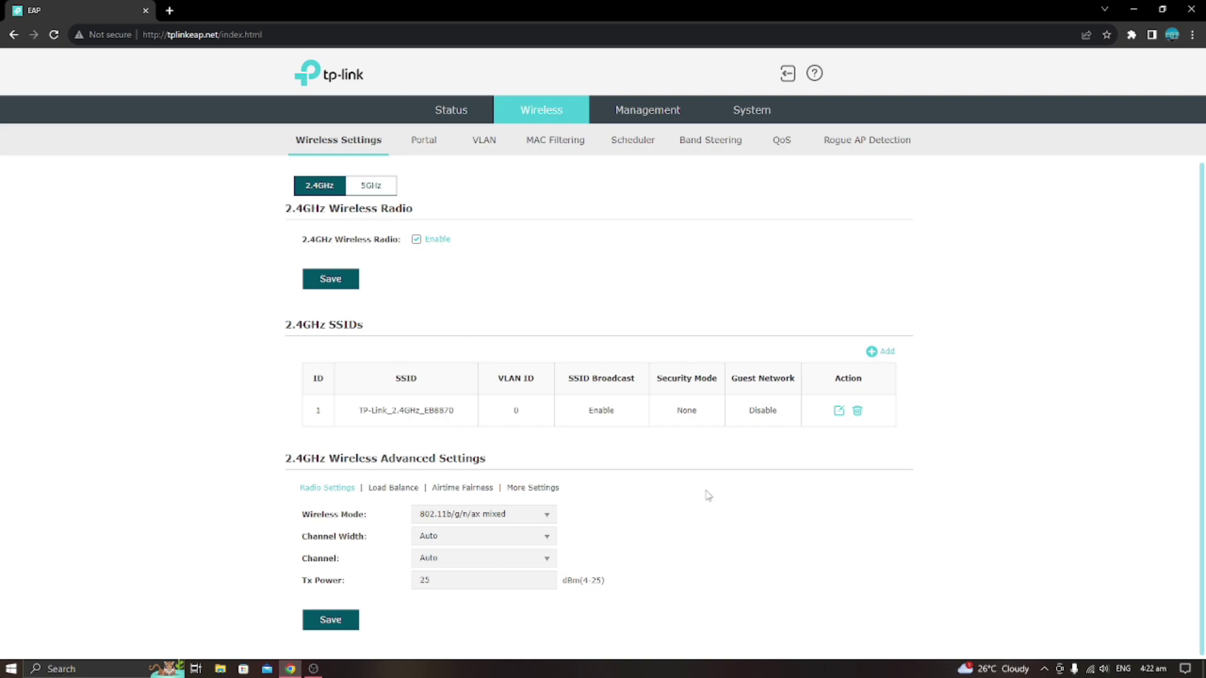
left_click(377, 190)
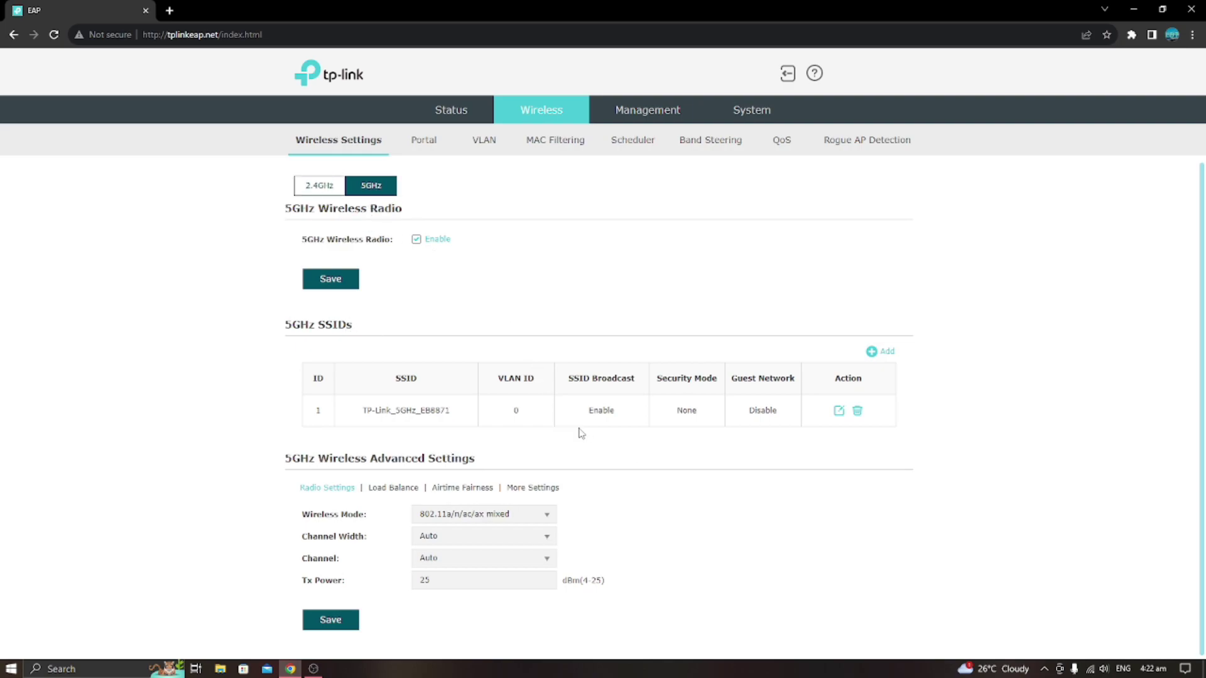
left_click(317, 192)
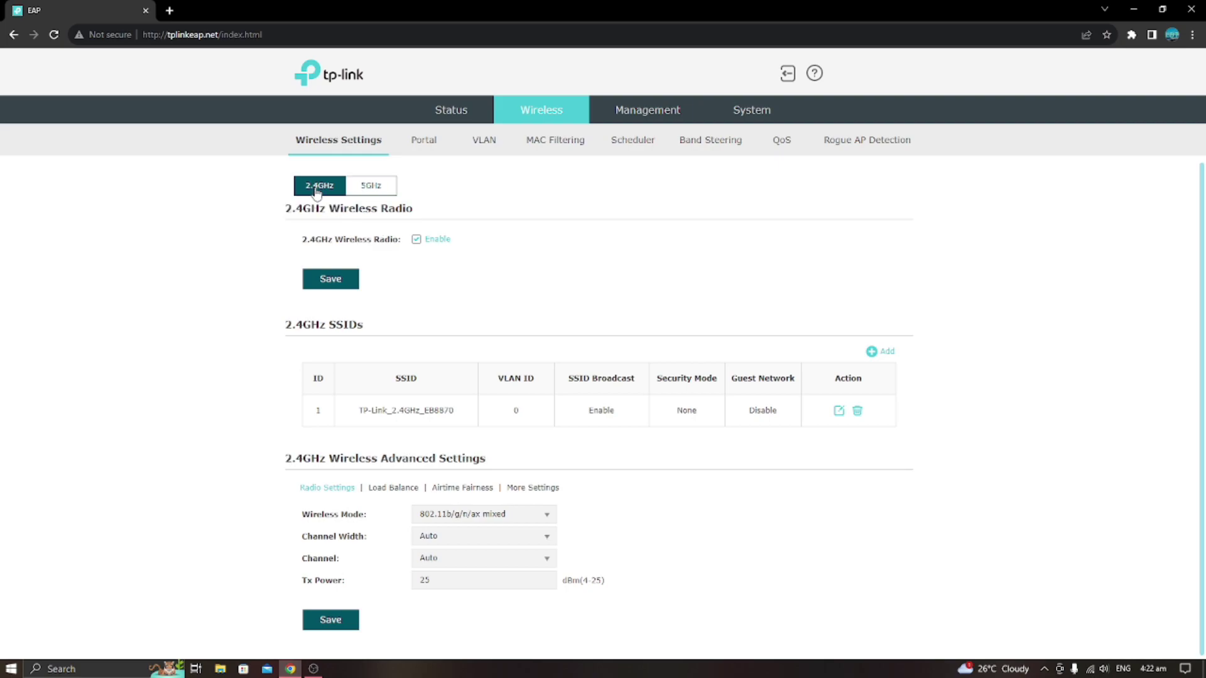
left_click(838, 412)
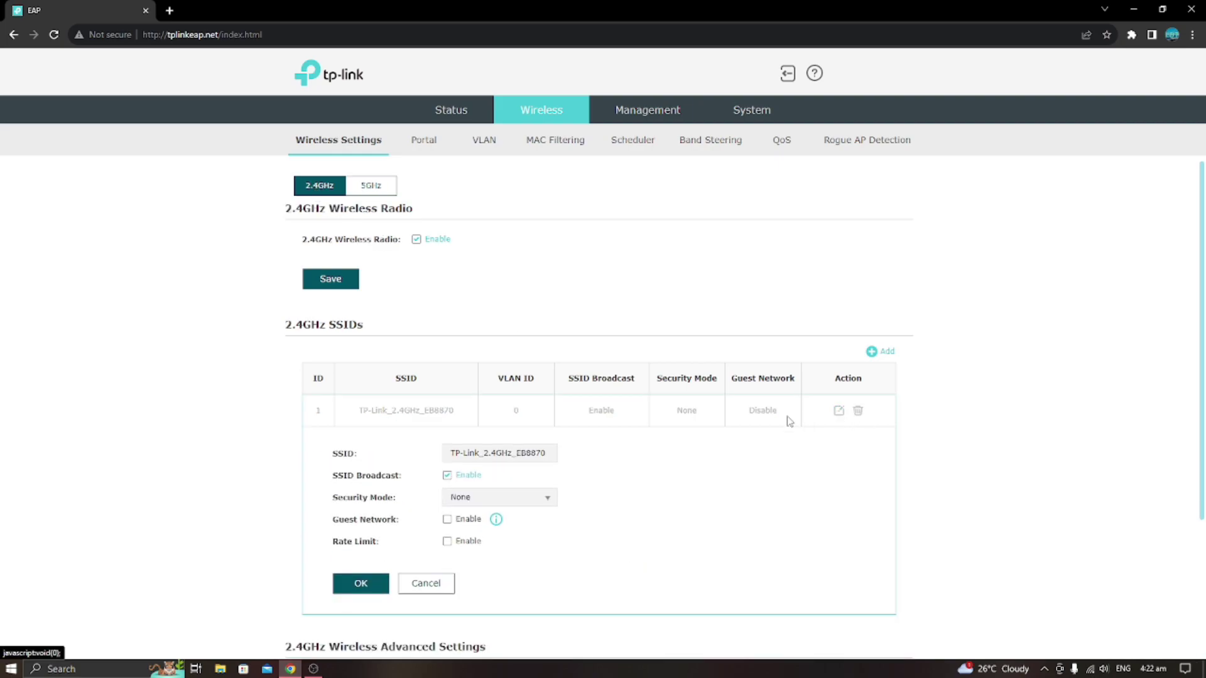
Rename the 2.4GHz SSID to test2.4ghz and set its Security Mode to WPA-Personal.
left_click_drag(551, 455, 447, 458)
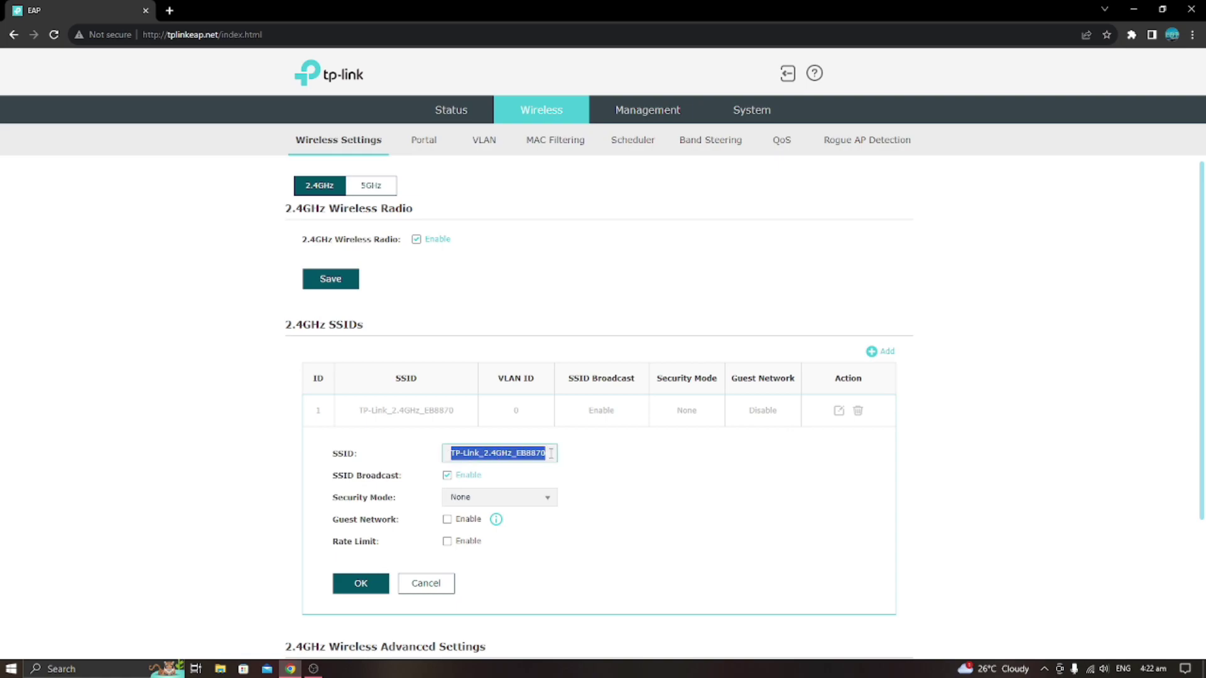
type("te")
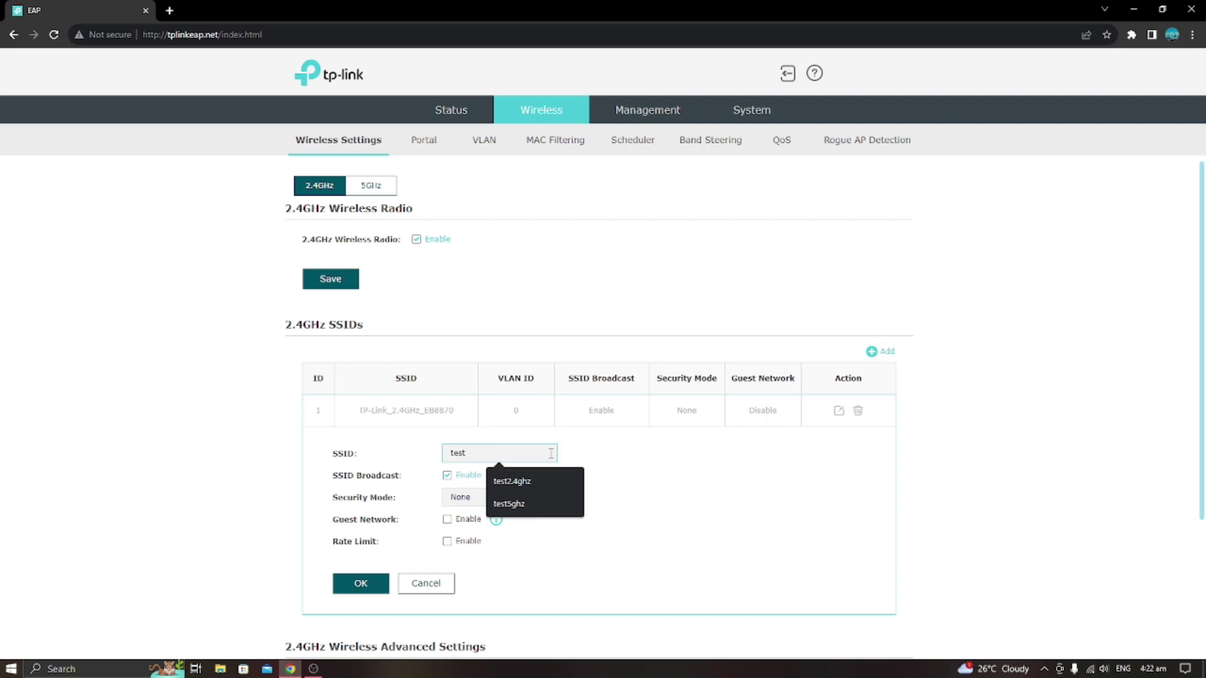
type("st")
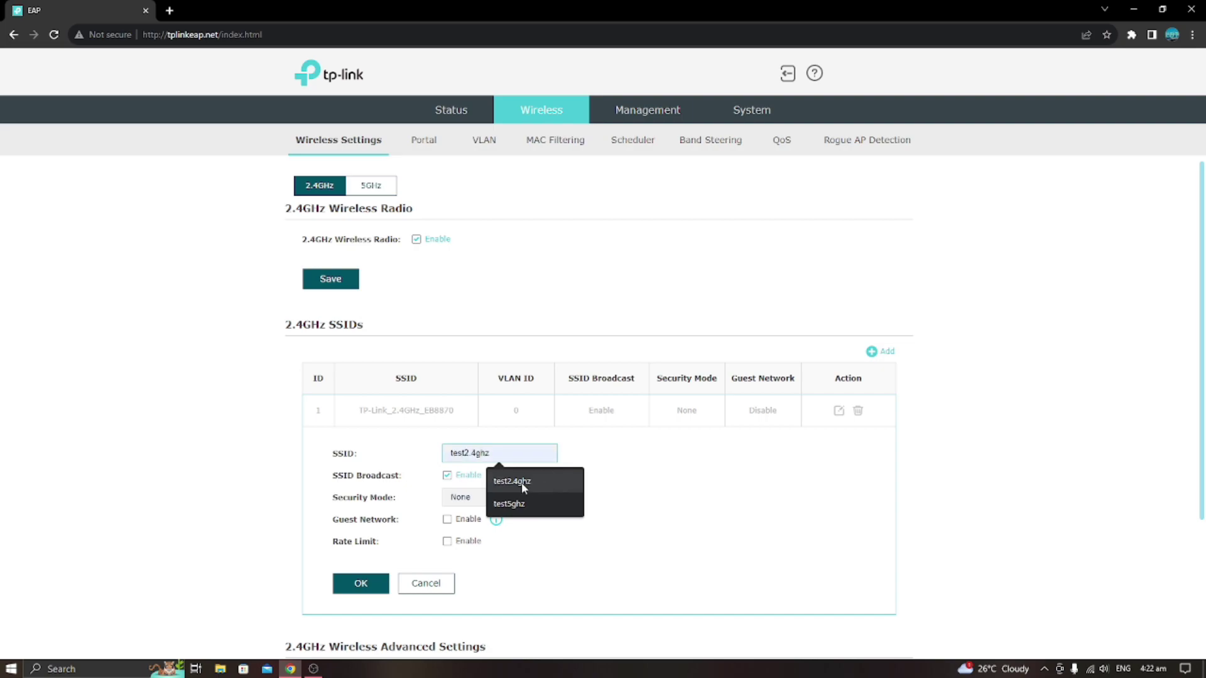
left_click(521, 481)
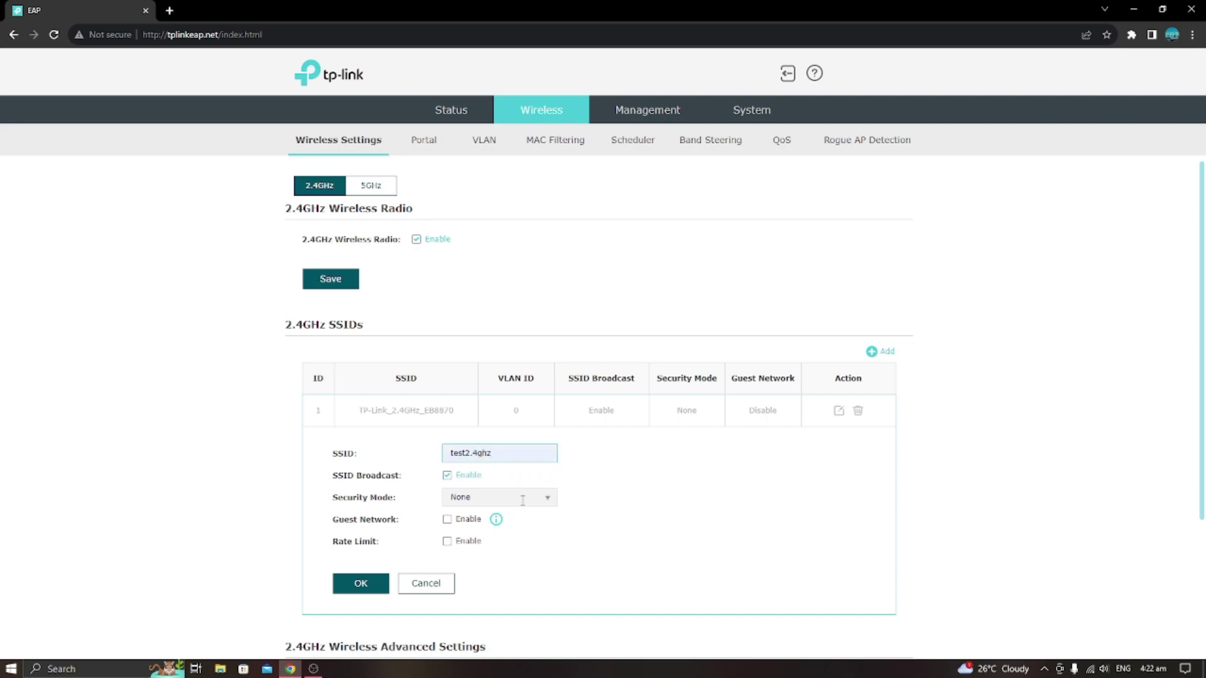
left_click(546, 498)
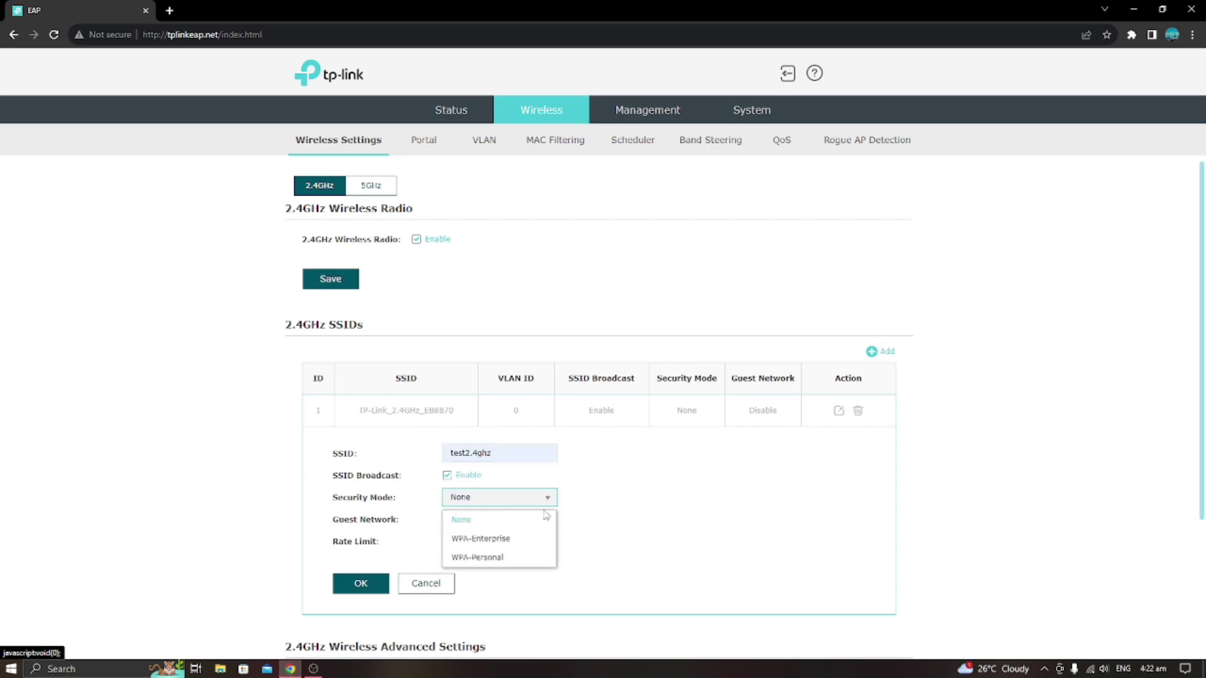
left_click(508, 558)
scroll(585, 531, "down", 3)
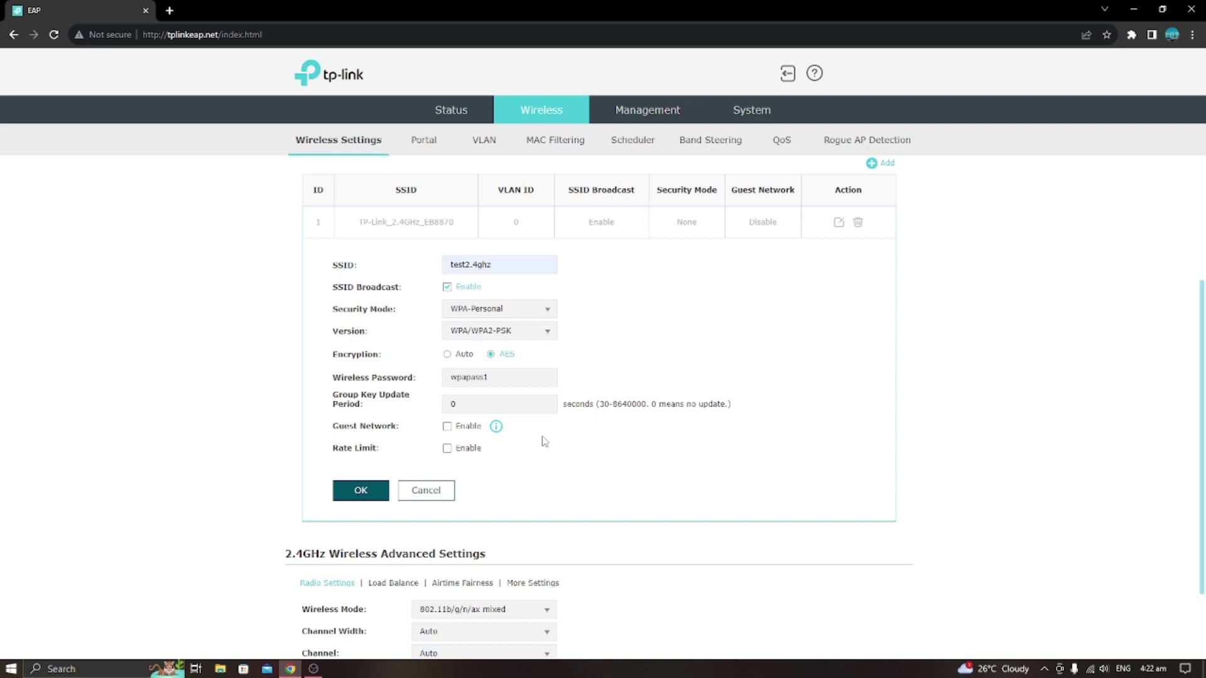
Replace the wireless password, clearing the too-short entry after the length warning.
double_click(501, 376)
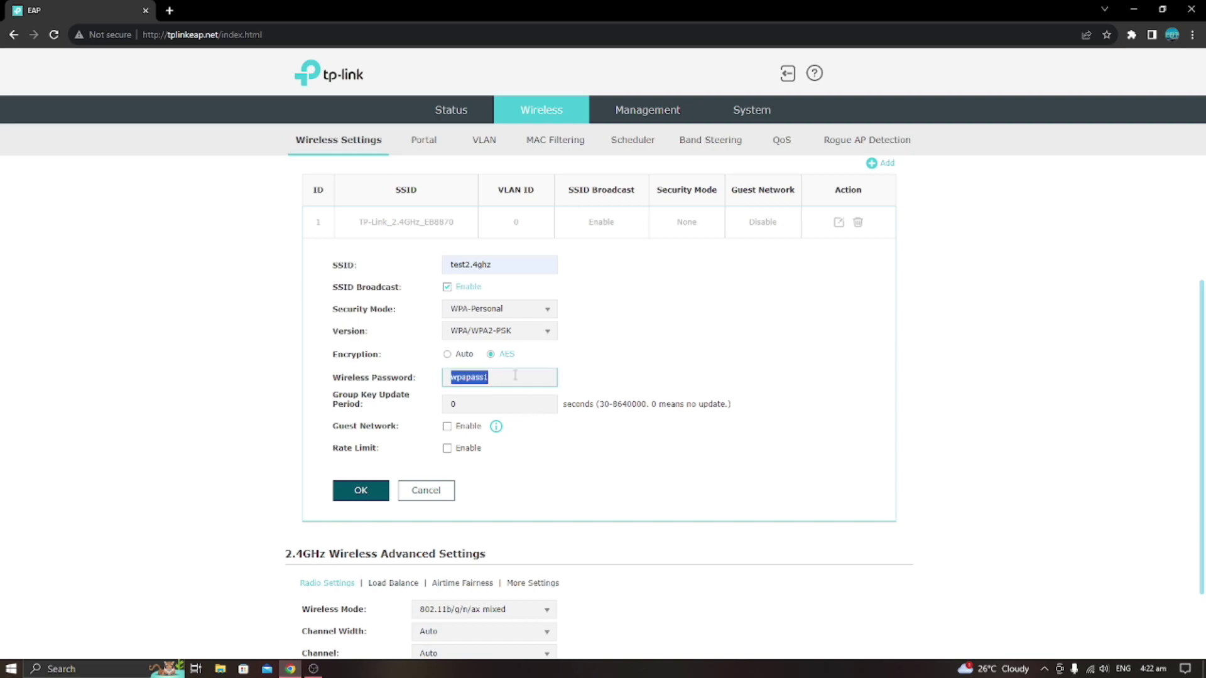
type("test123")
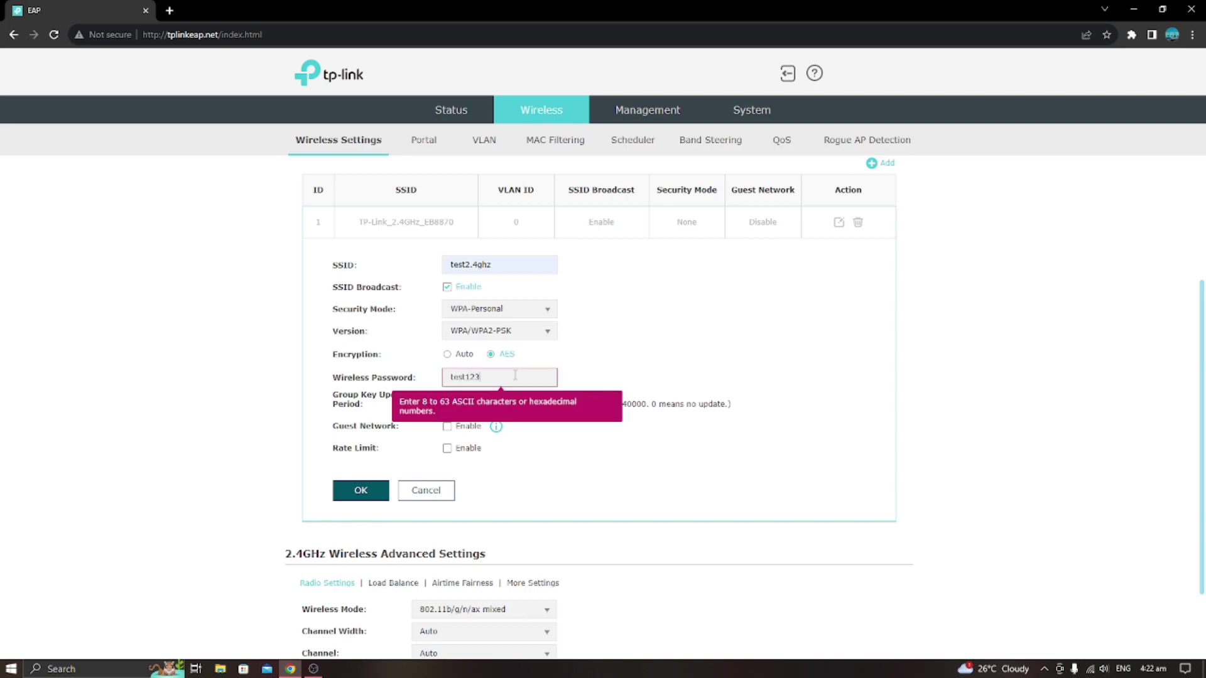
left_click(524, 453)
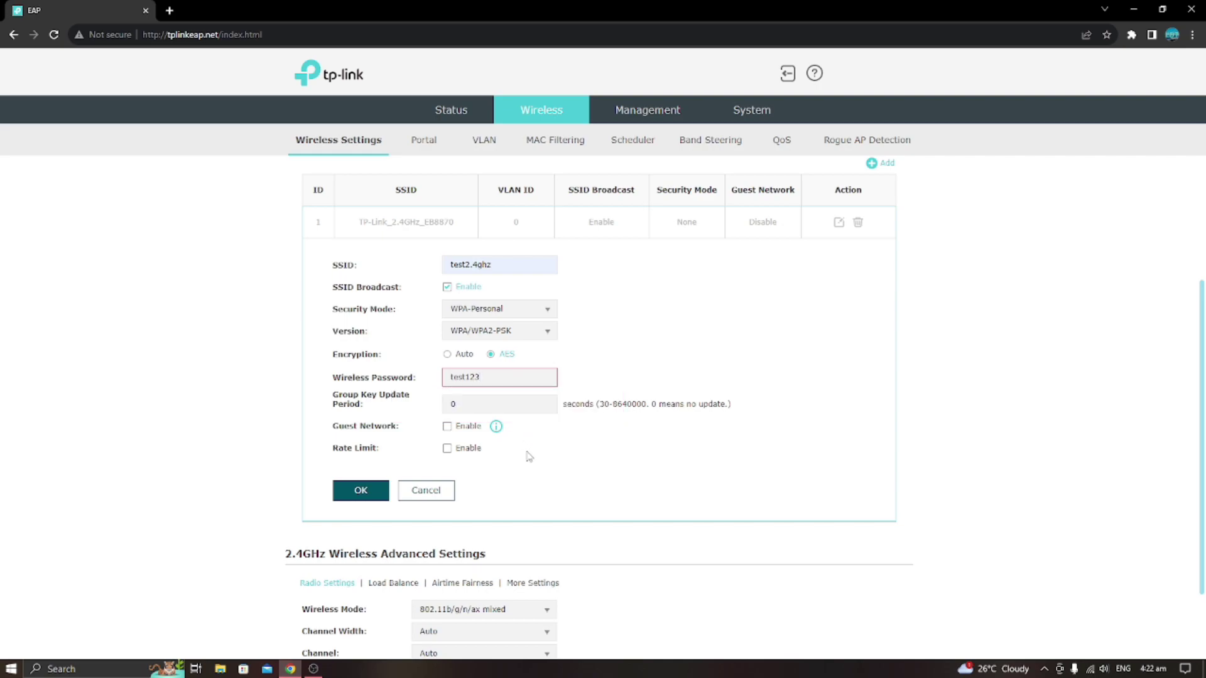
left_click(504, 379)
key("BackSpace")
key("BackSpace")
key("BackSpace")
key("BackSpace")
key("BackSpace")
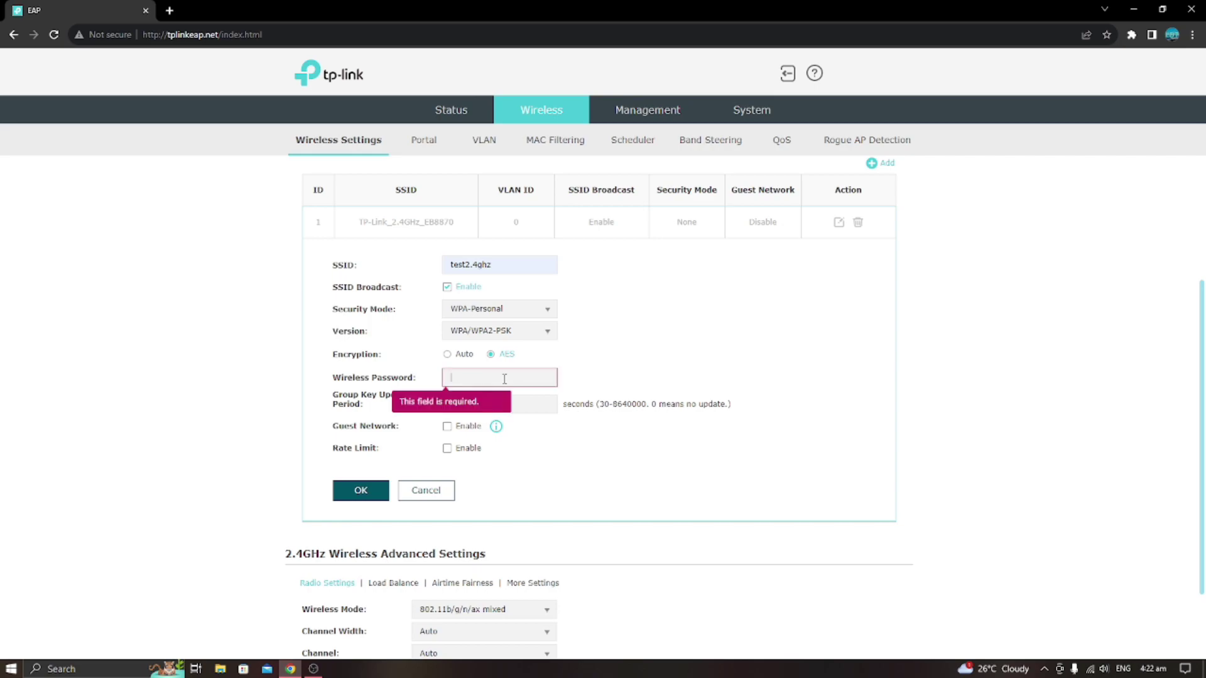
type("12345678")
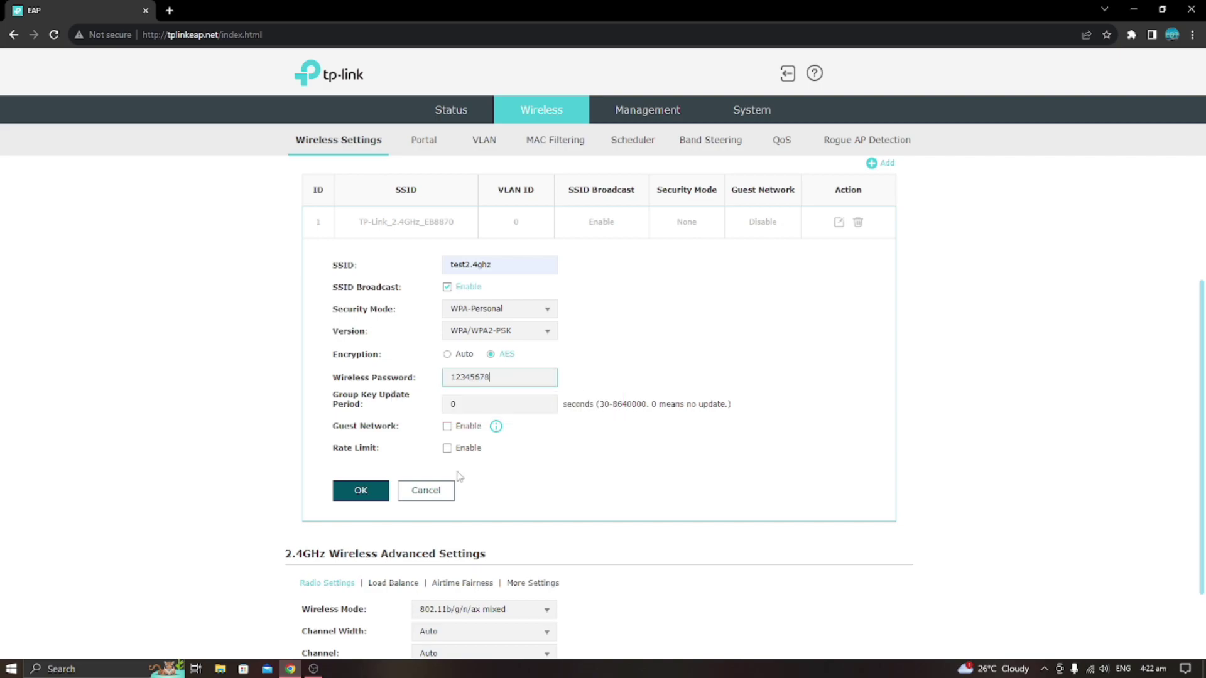
Enable rate limiting, set download and upload limits to 100 Mbps each, and save the SSID.
left_click(447, 449)
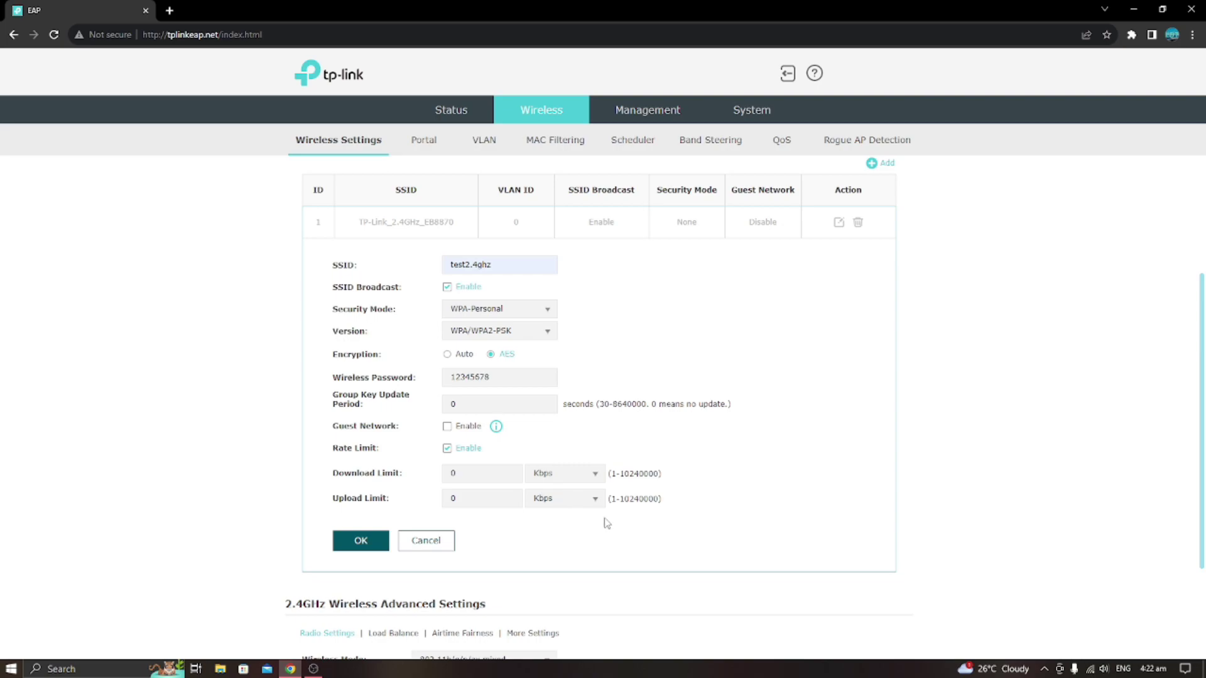
left_click(593, 478)
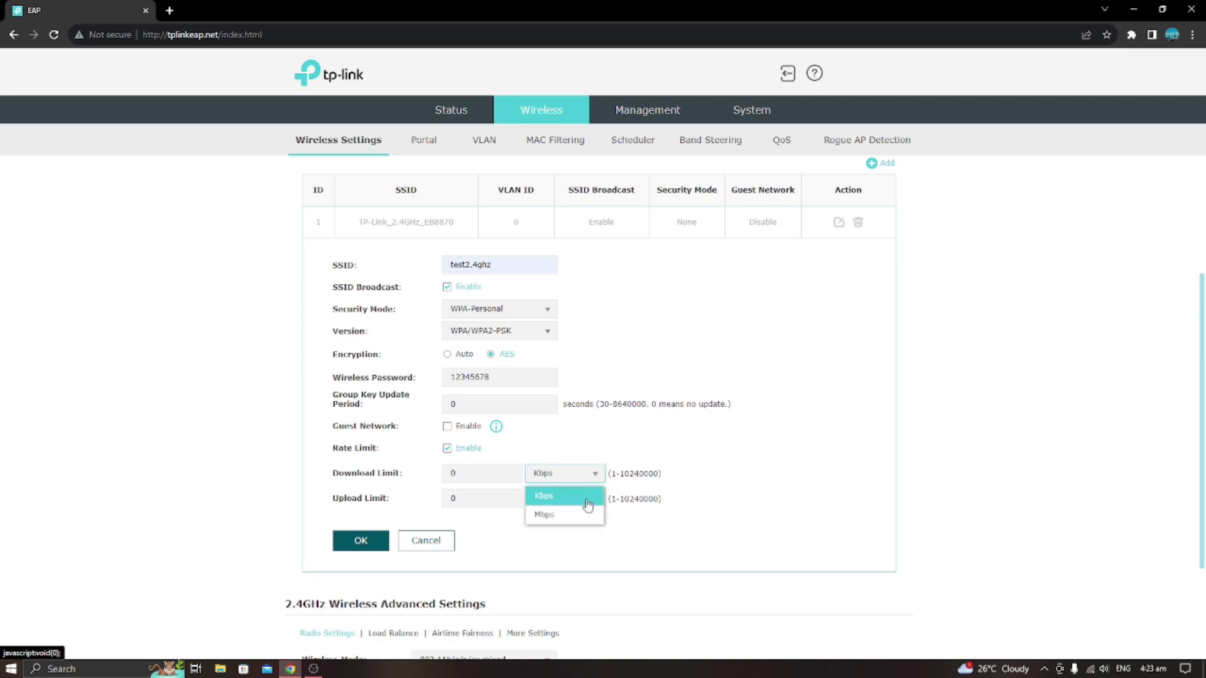
left_click(586, 515)
left_click(586, 499)
left_click(590, 539)
double_click(482, 475)
type("1")
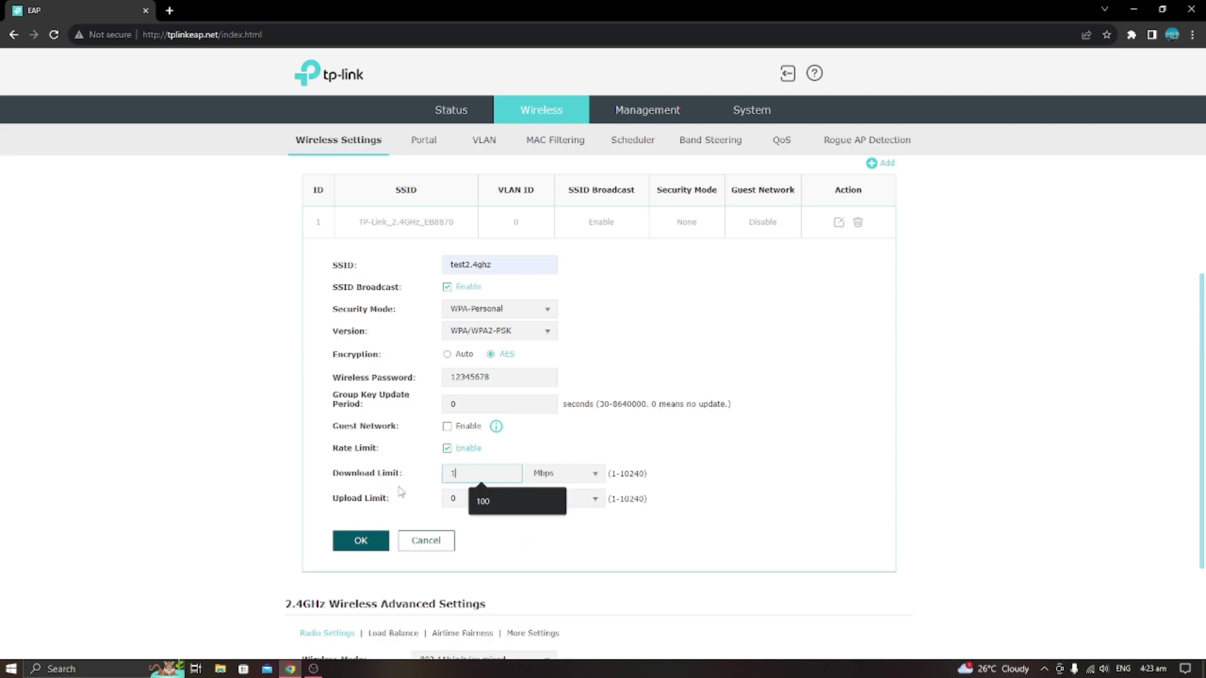
type("00")
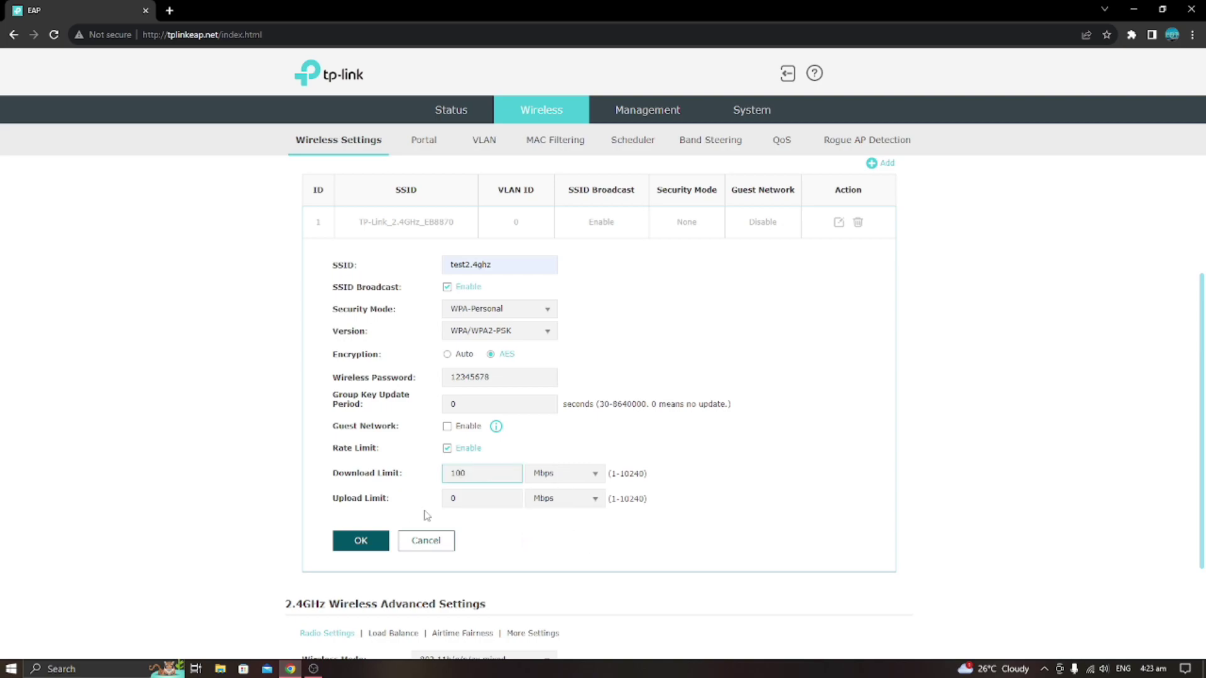
double_click(467, 500)
type("100")
left_click(361, 542)
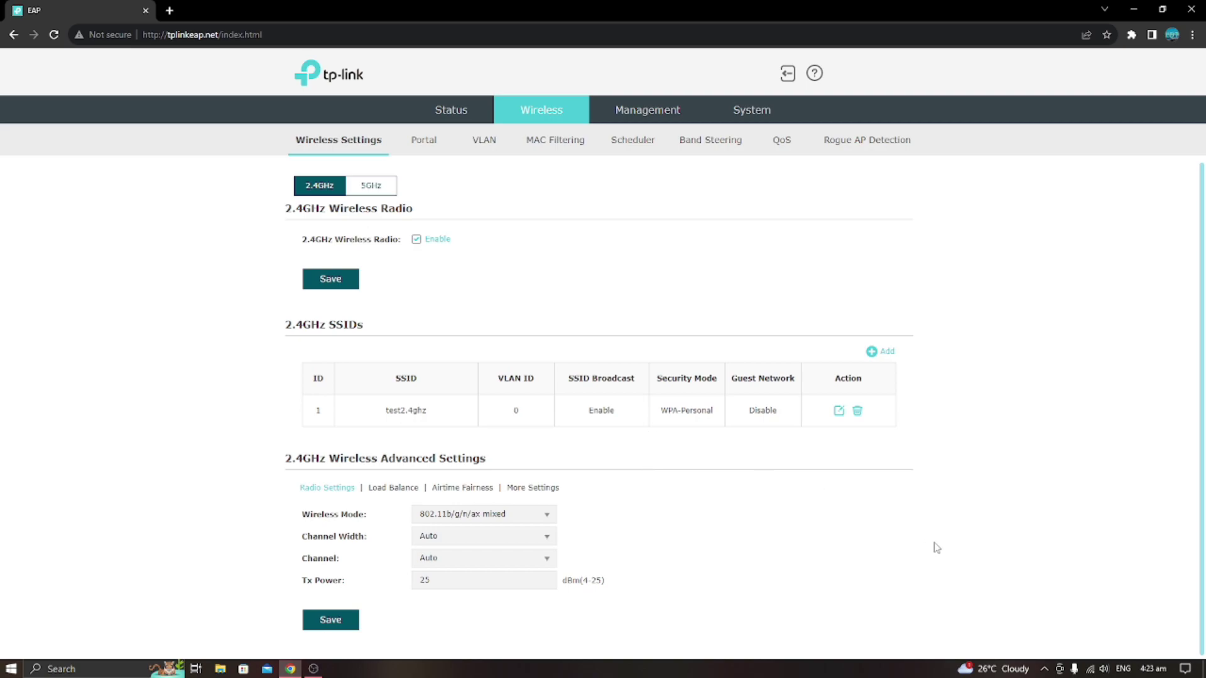
Open the 5GHz SSID for editing and rename it to test5ghz.
left_click(387, 190)
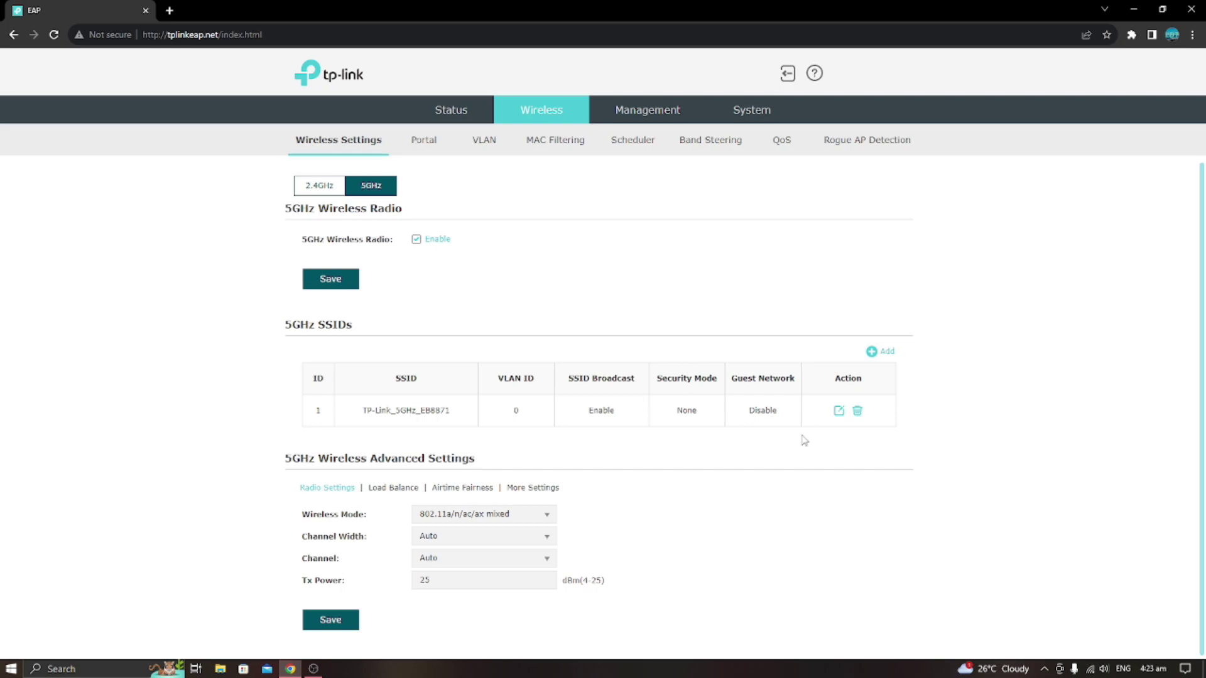
left_click(838, 411)
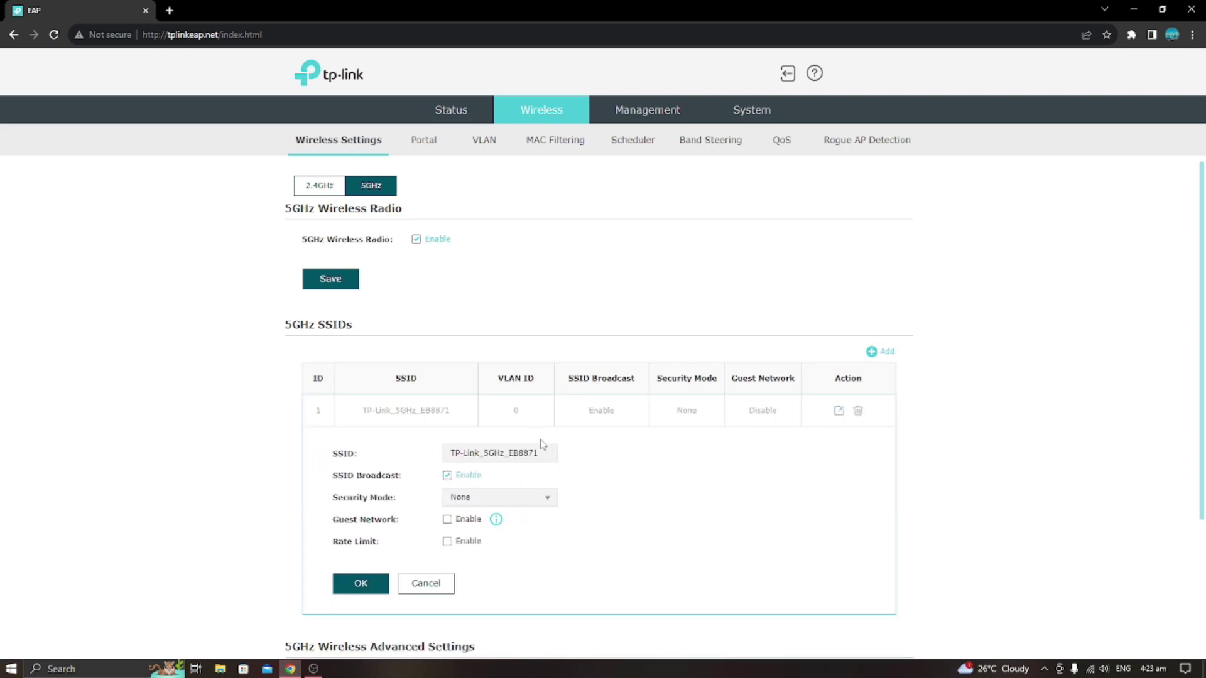
left_click_drag(543, 452, 416, 463)
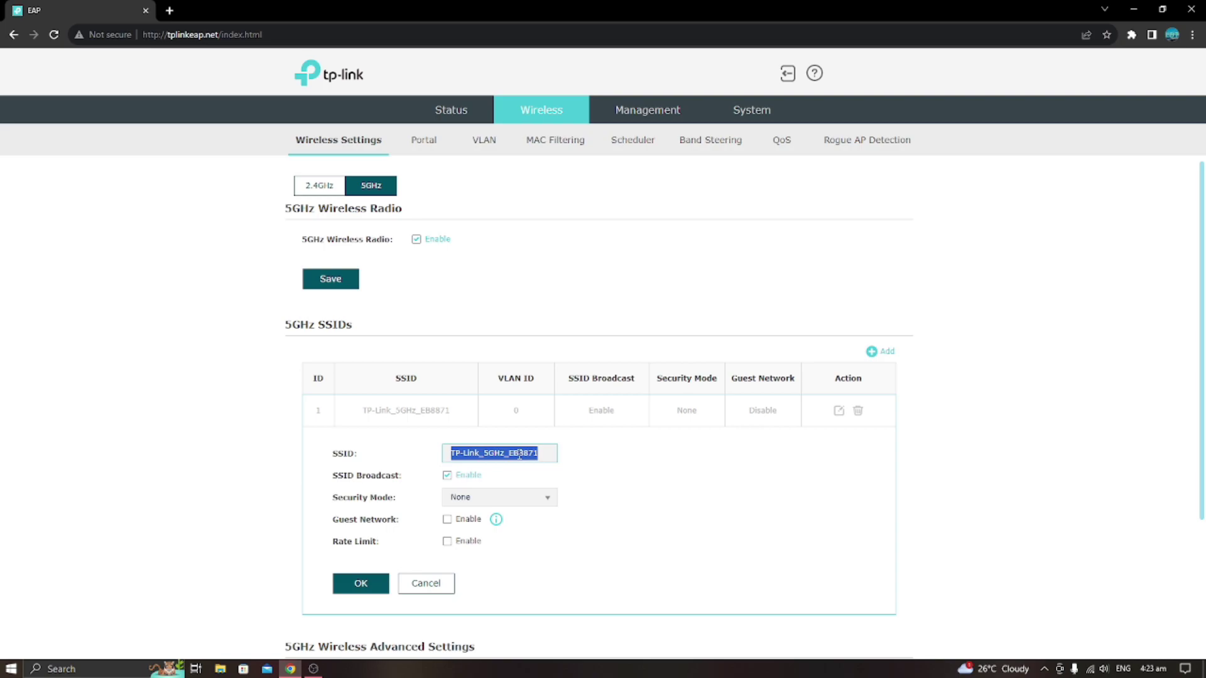
type("test")
left_click(510, 503)
scroll(505, 504, "down", 1)
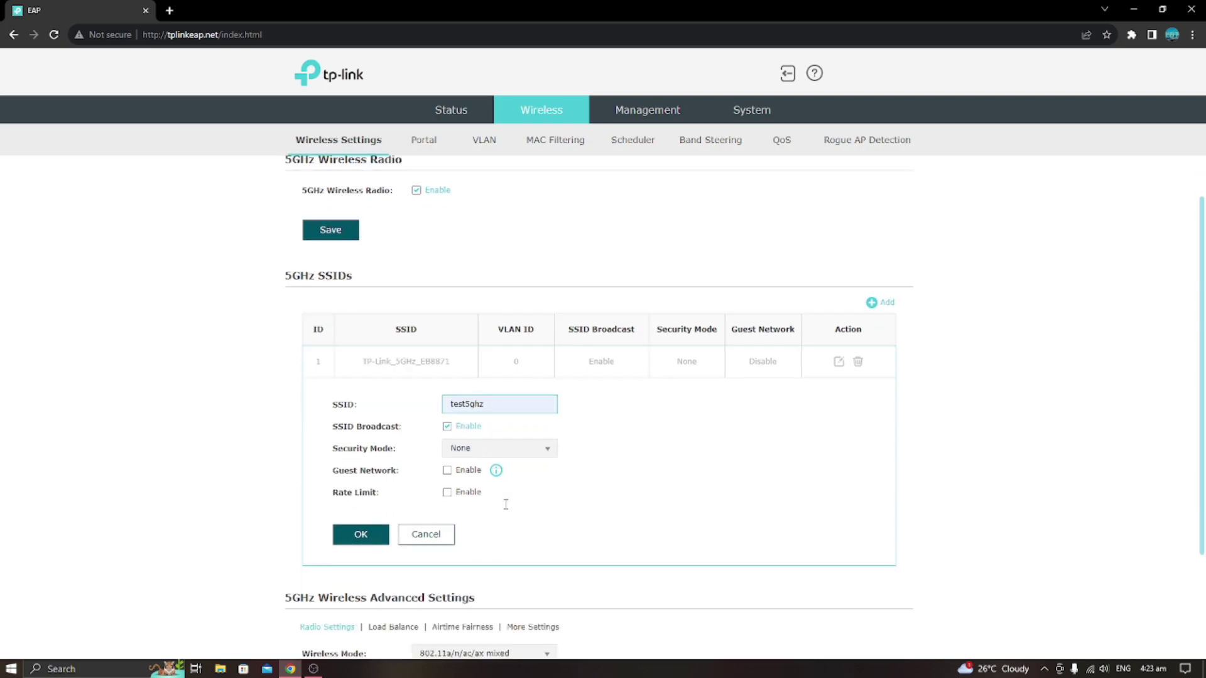
scroll(506, 504, "down", 1)
Set WPA-Personal security, enter a new wireless password, and turn on rate limiting.
left_click(519, 377)
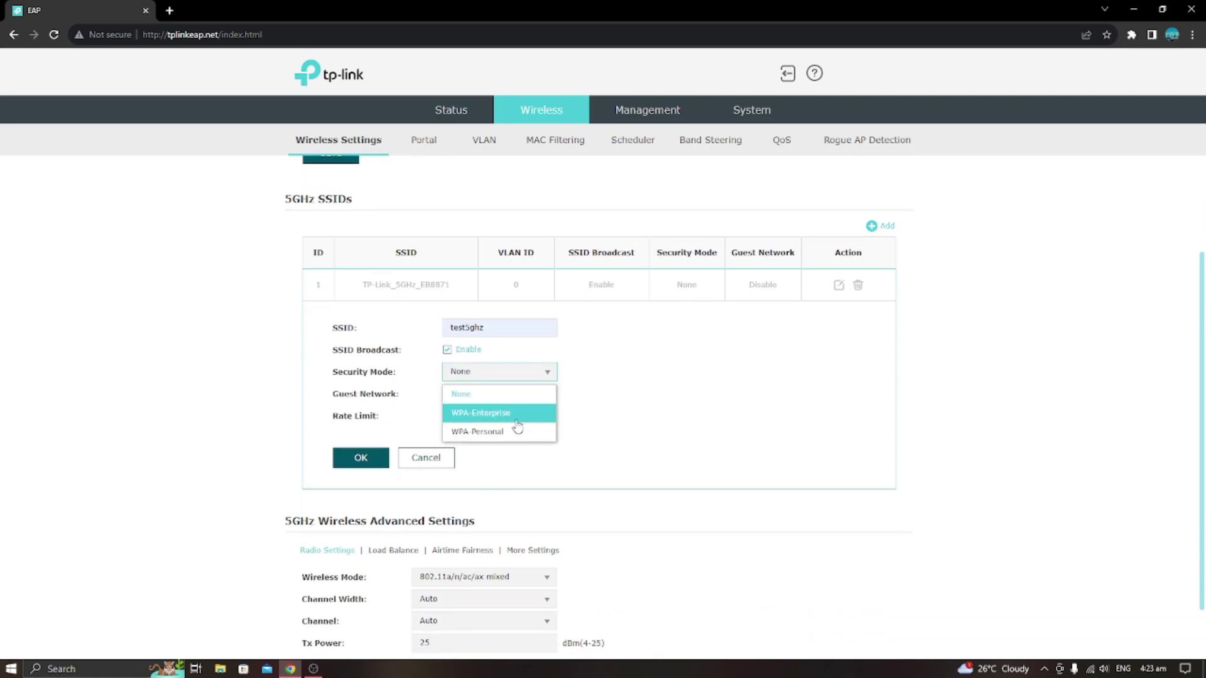
left_click(513, 431)
scroll(552, 437, "down", 1)
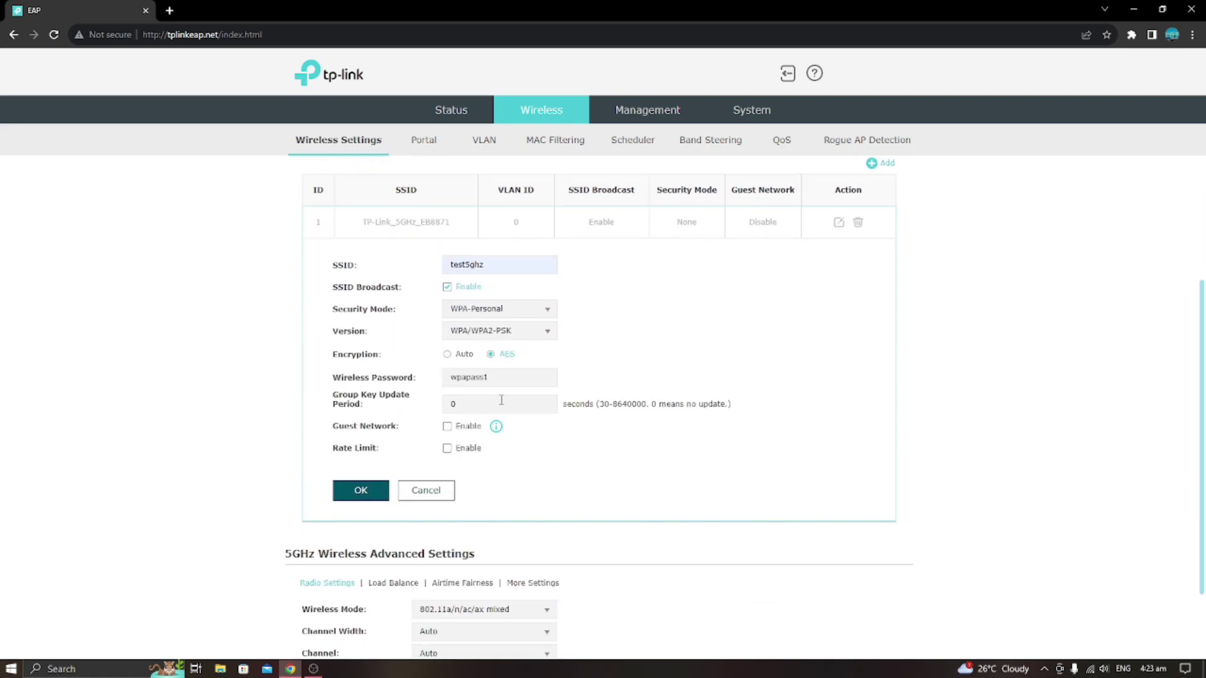
left_click_drag(500, 377, 381, 380)
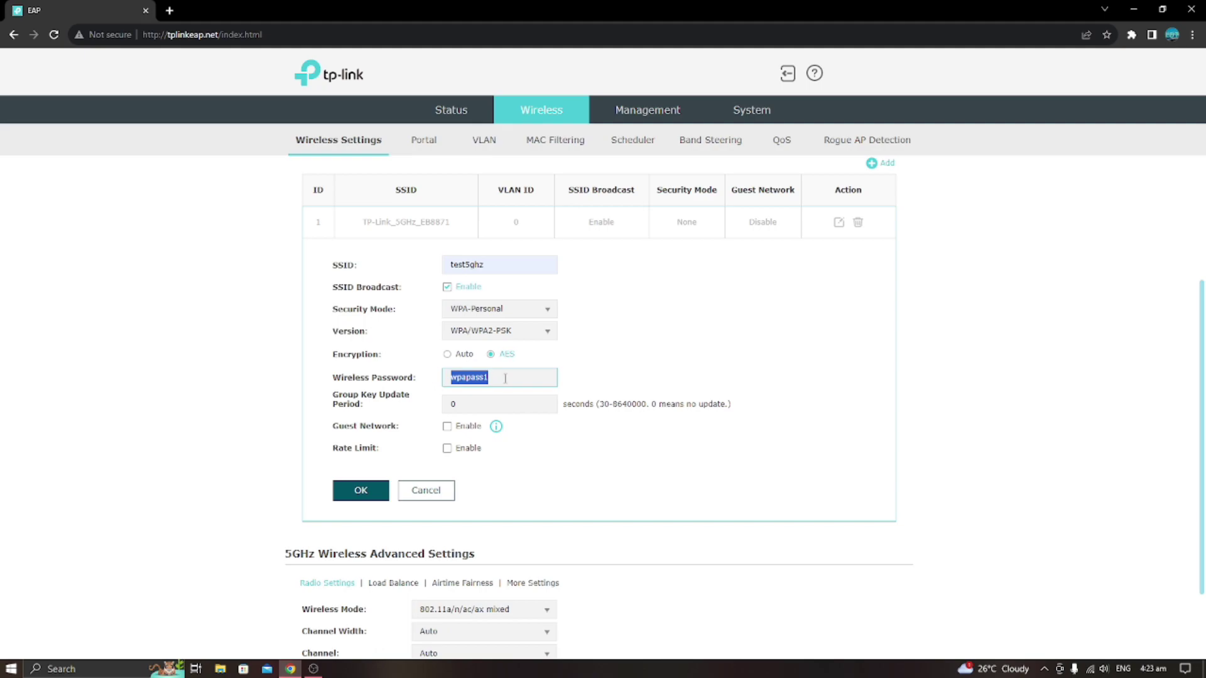
type("1")
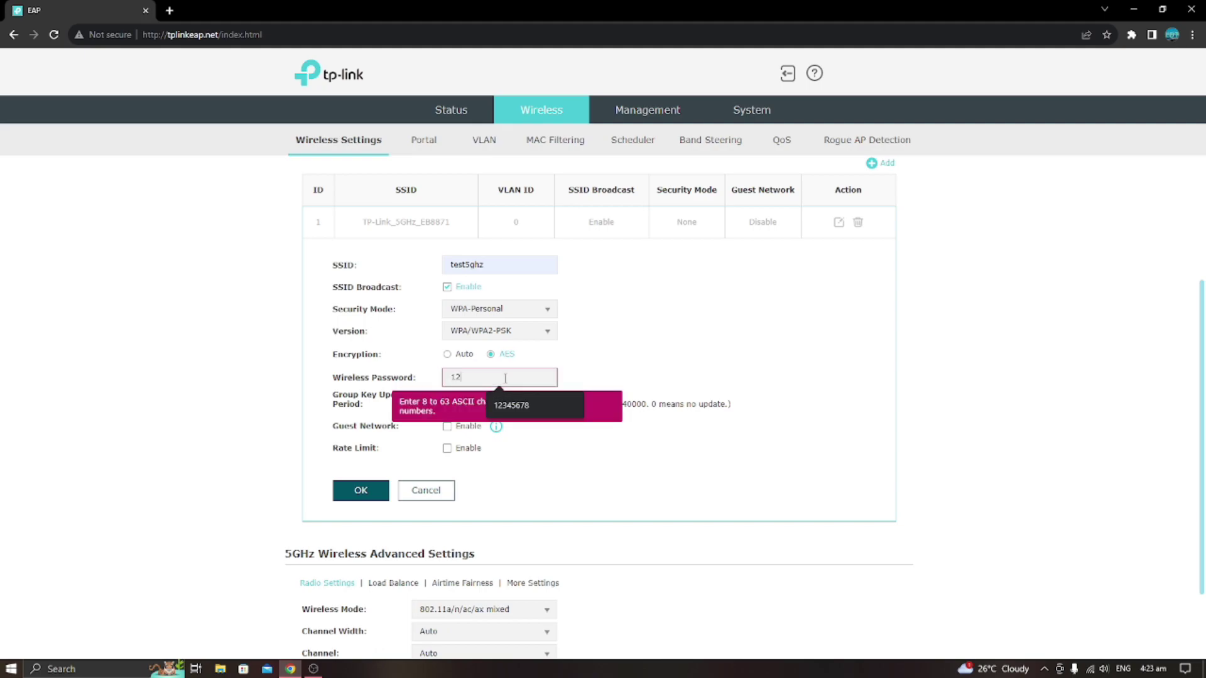
type("2")
left_click(510, 404)
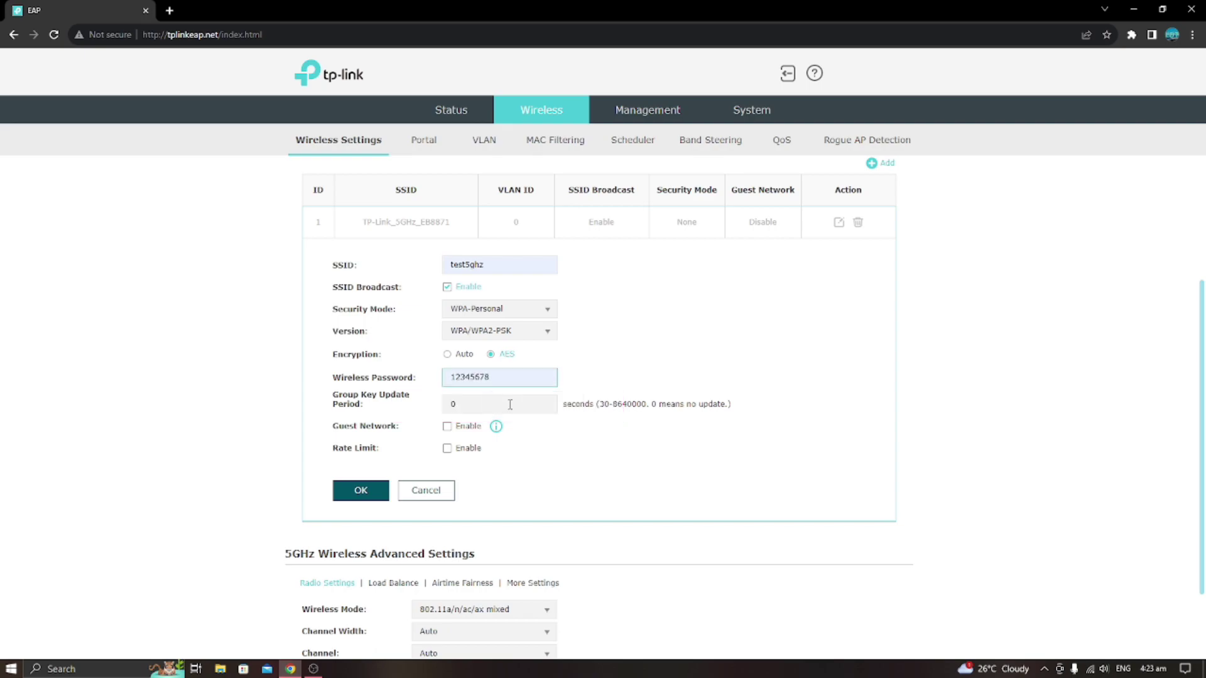
left_click(446, 447)
Cap test5ghz at 100 Mbps download and 100 Mbps upload, then confirm the SSID with OK.
left_click(578, 472)
left_click(580, 514)
left_click(588, 500)
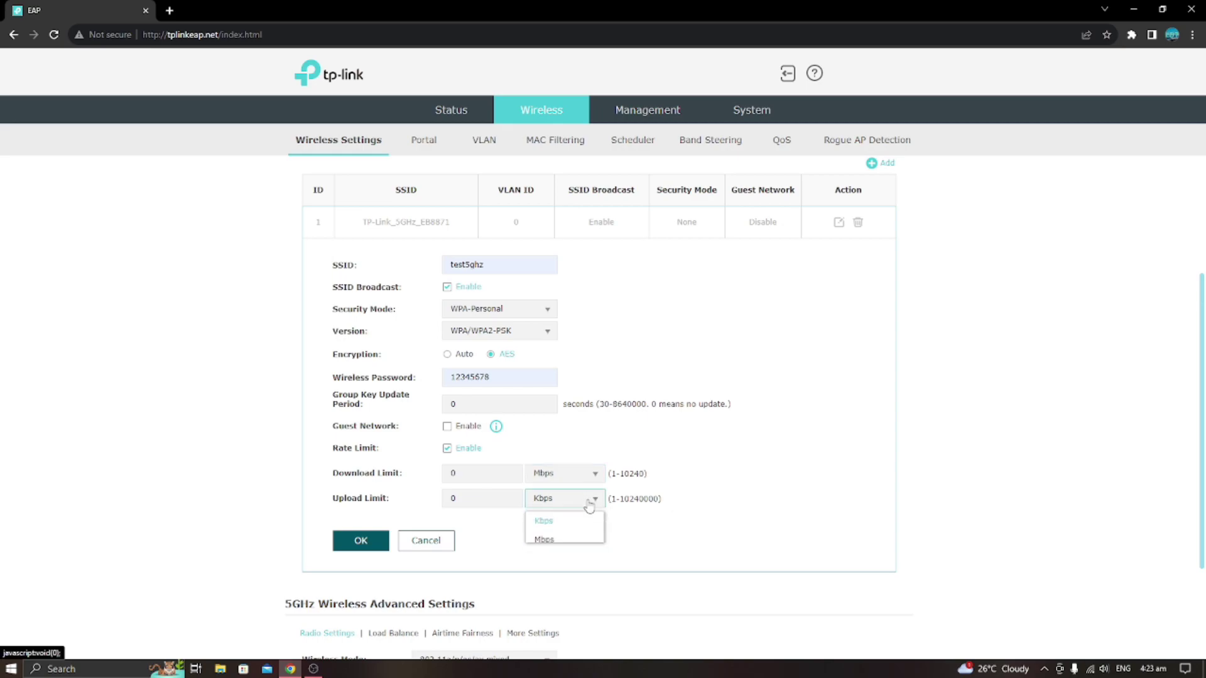
left_click(553, 540)
double_click(451, 474)
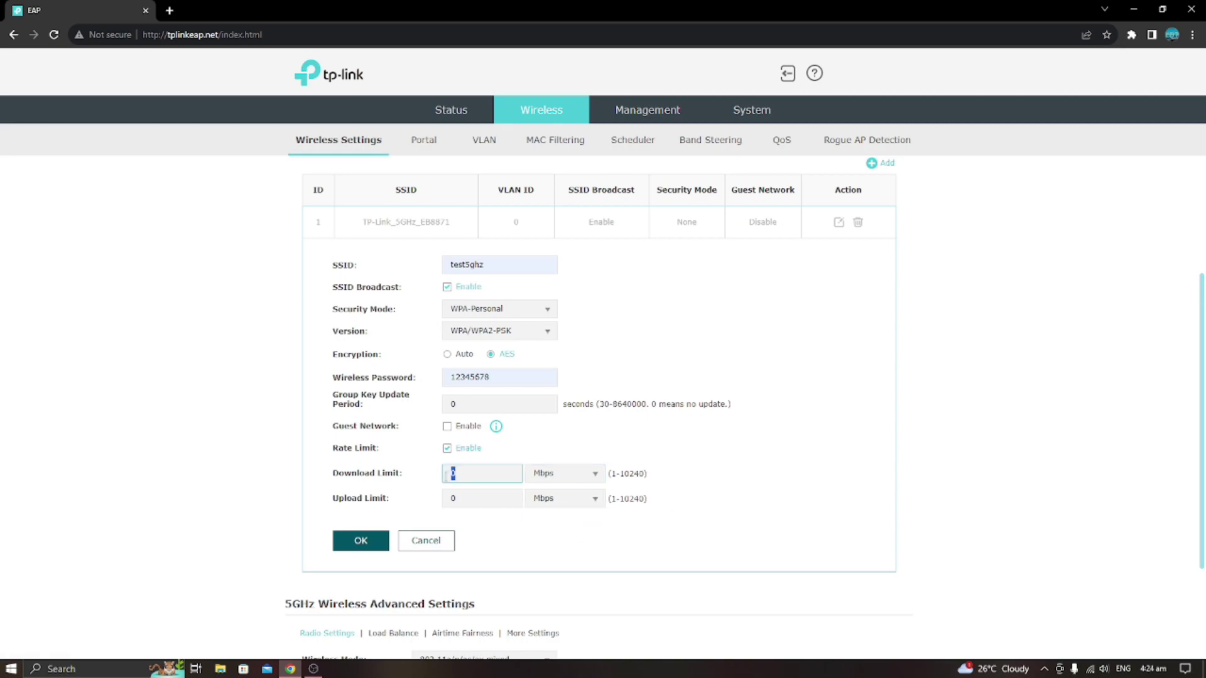
type("100")
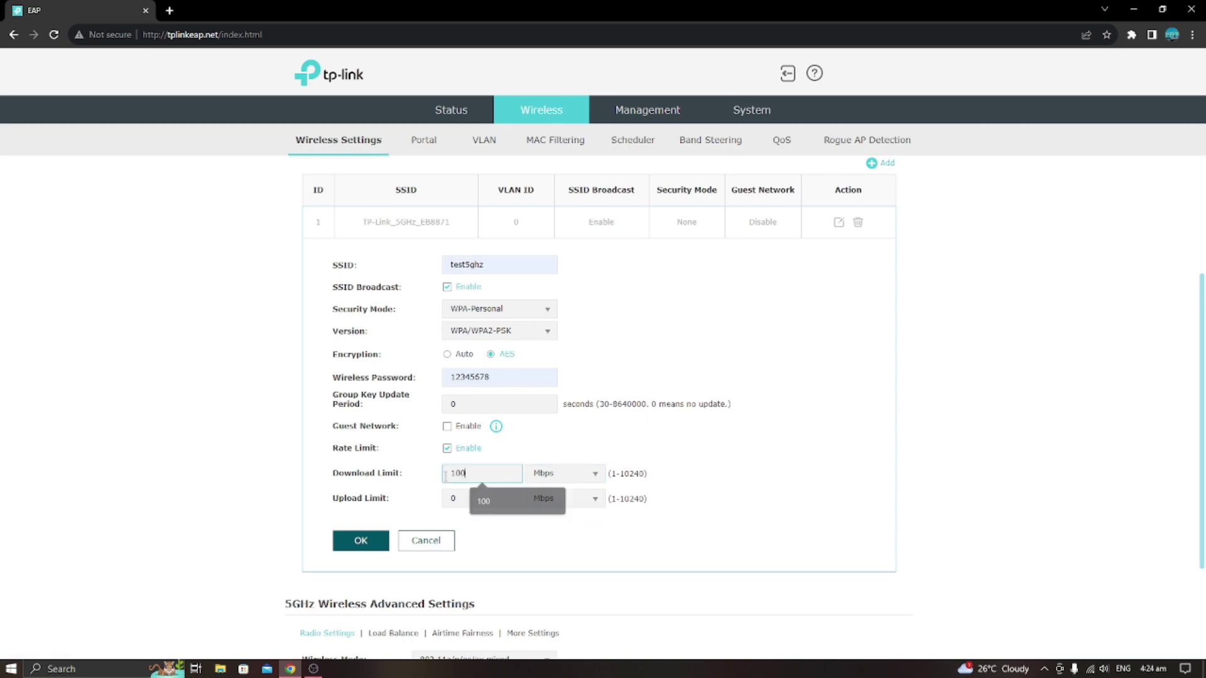
key("Tab")
type("1")
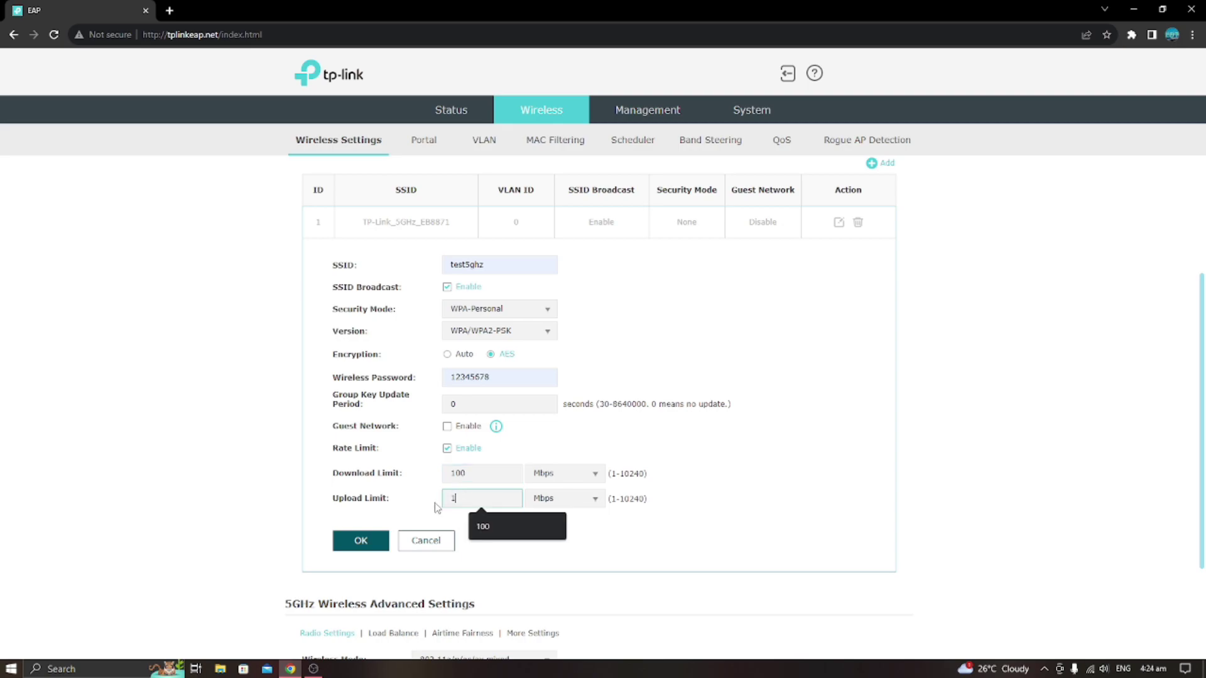
type("00")
left_click(361, 540)
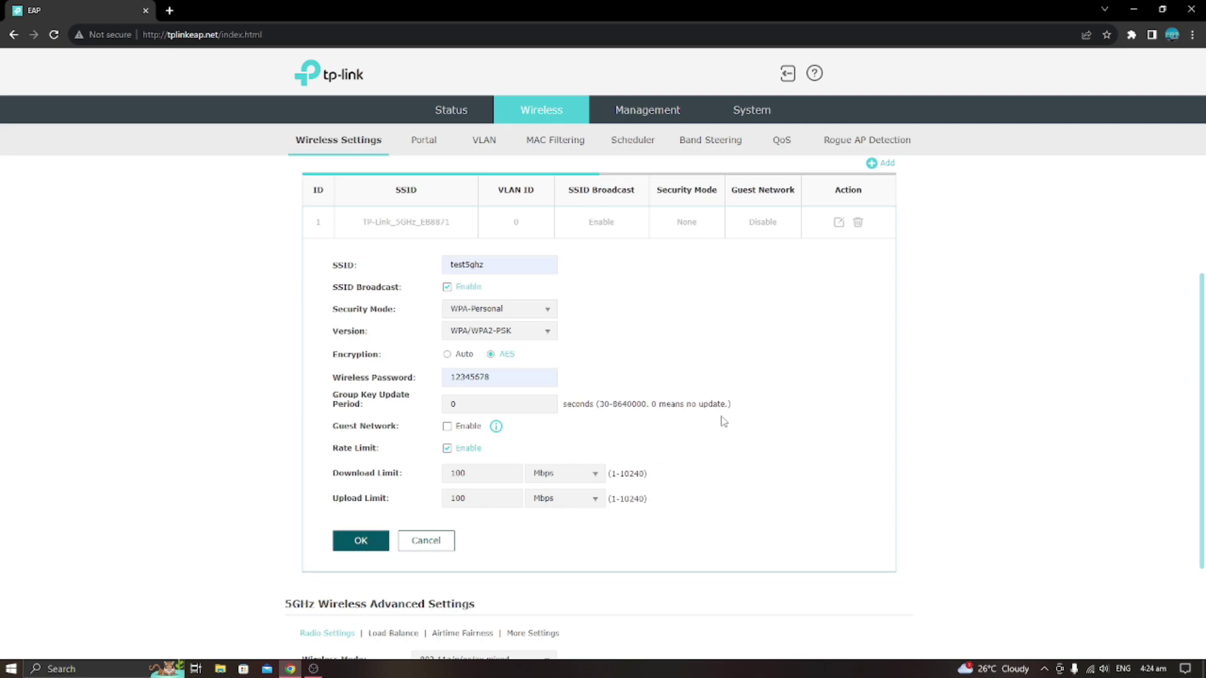
scroll(722, 419, "up", 2)
scroll(723, 420, "up", 1)
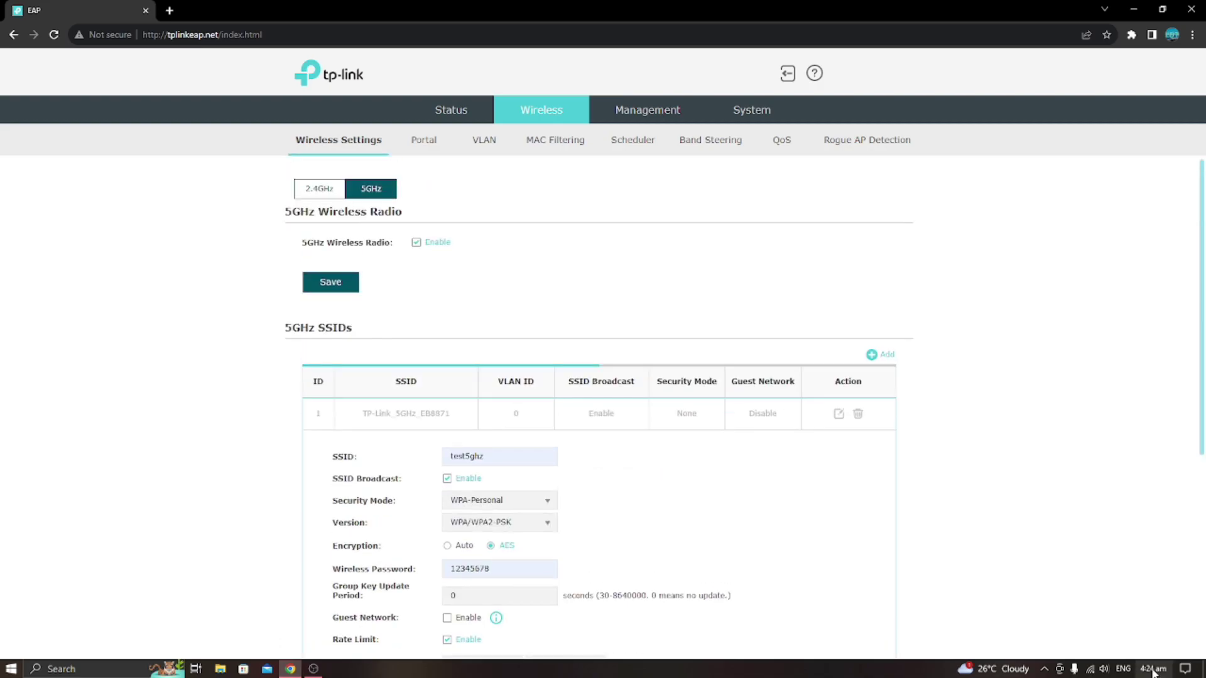
Connect the laptop to the test5ghz Wi-Fi network.
left_click(1090, 669)
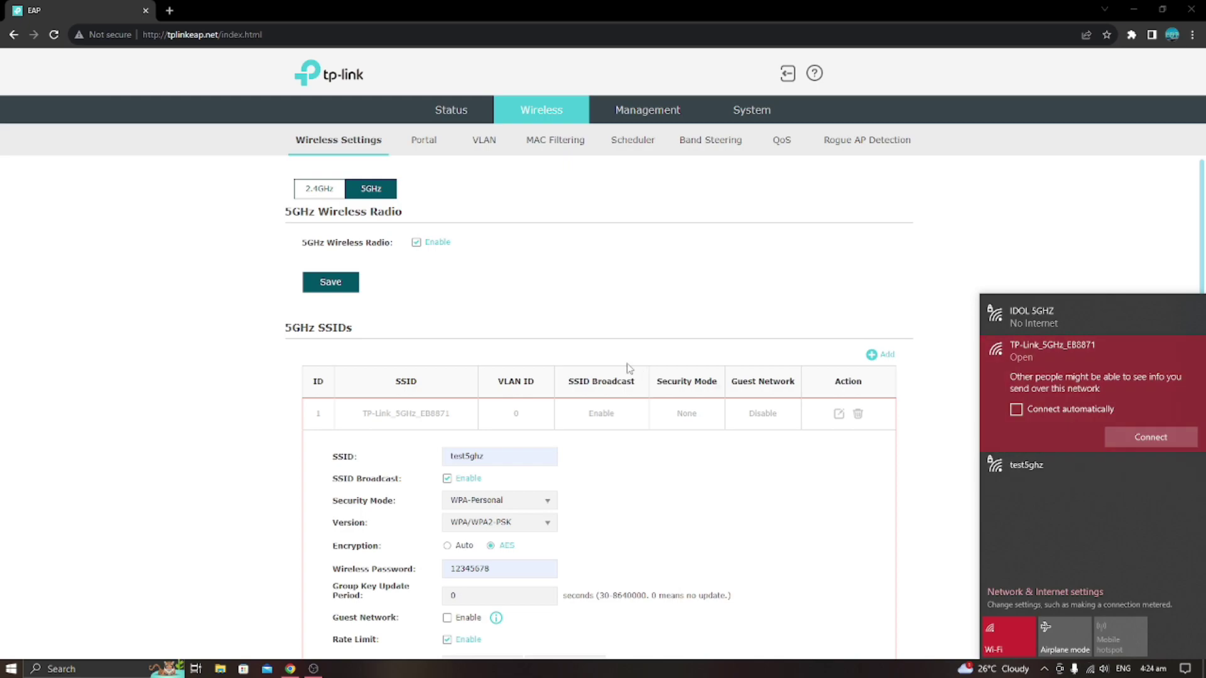
left_click(1033, 466)
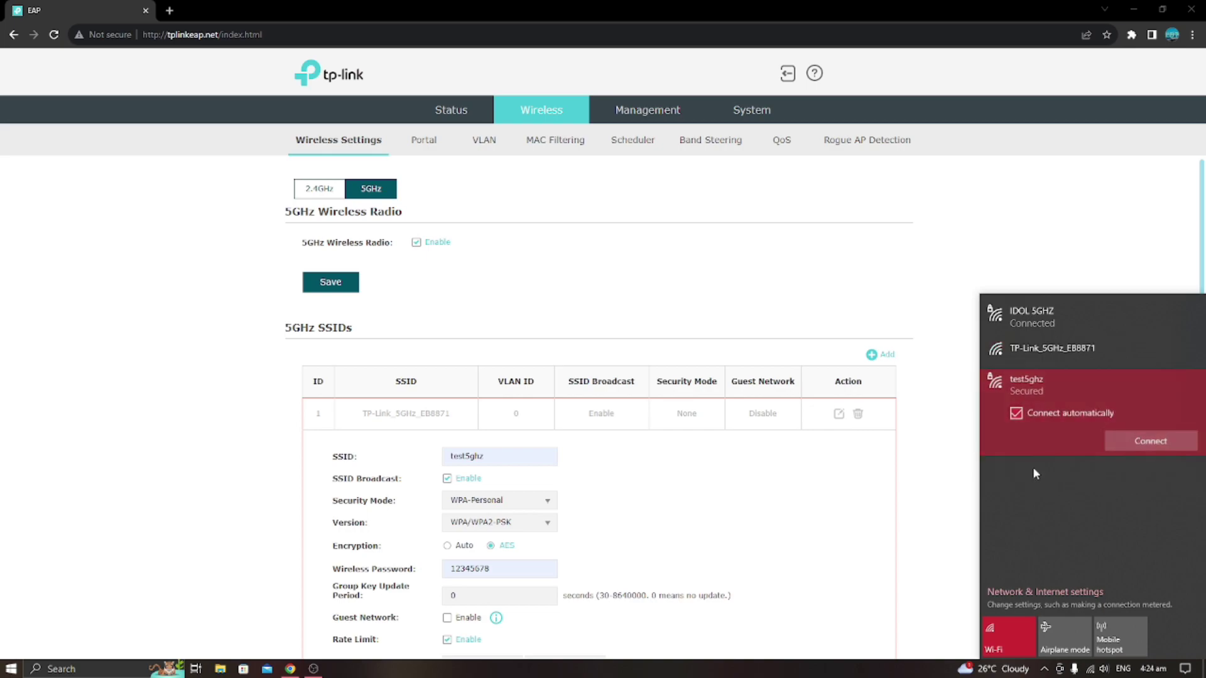
left_click(1133, 439)
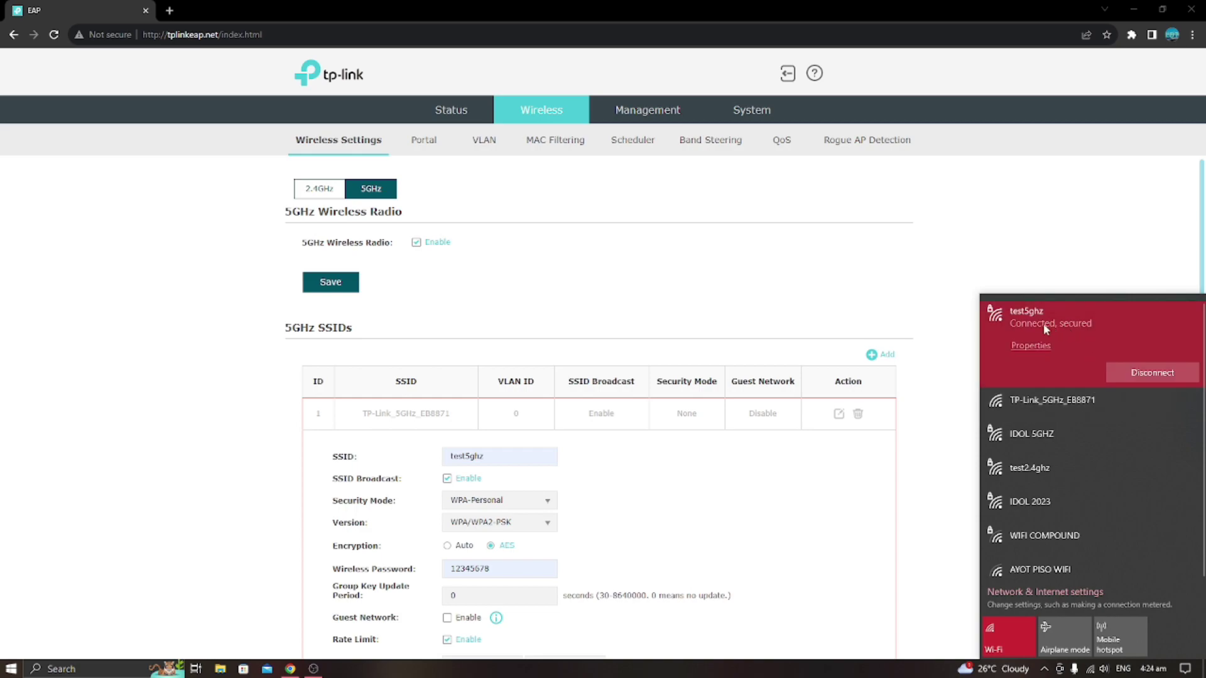
Switch the laptop to test2.4ghz, reload the access point page, and start a new browser tab.
left_click(1029, 476)
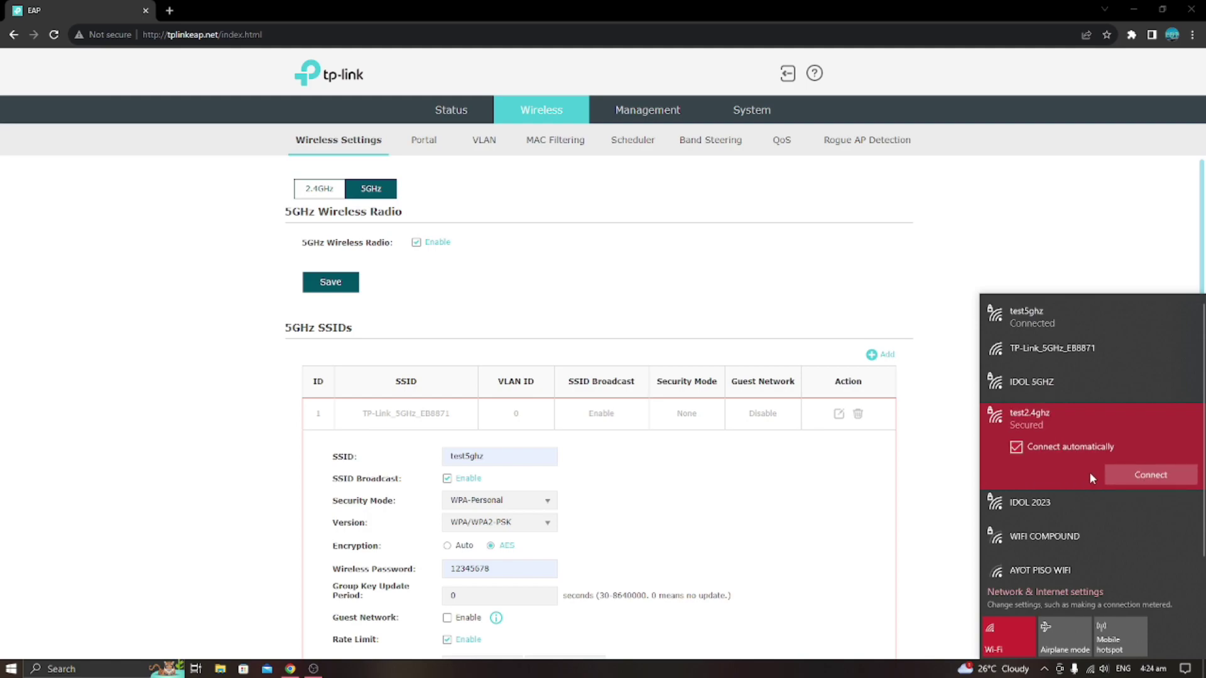
left_click(1135, 477)
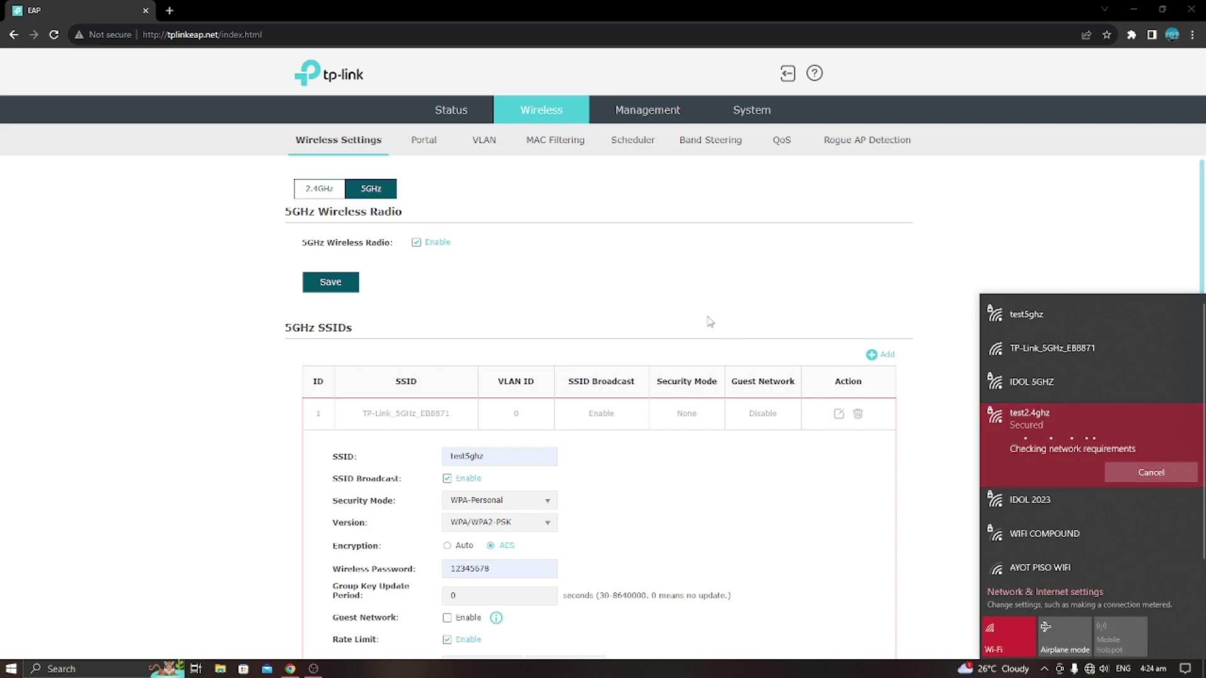
left_click(52, 36)
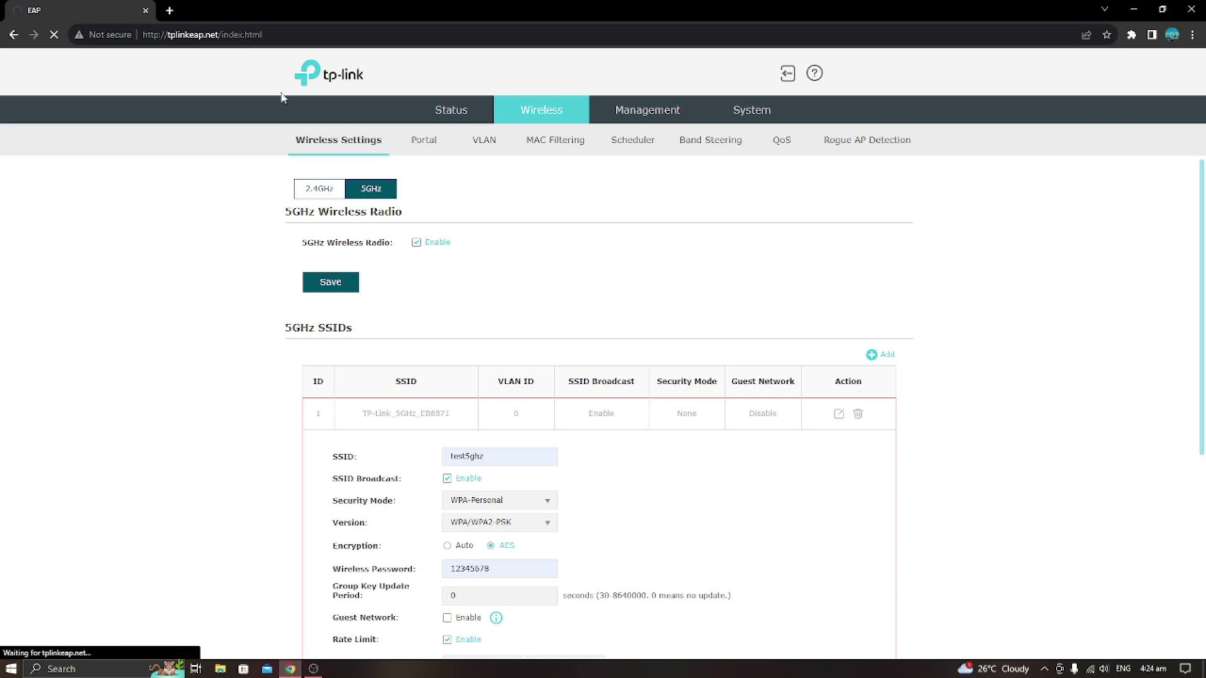
left_click(1089, 668)
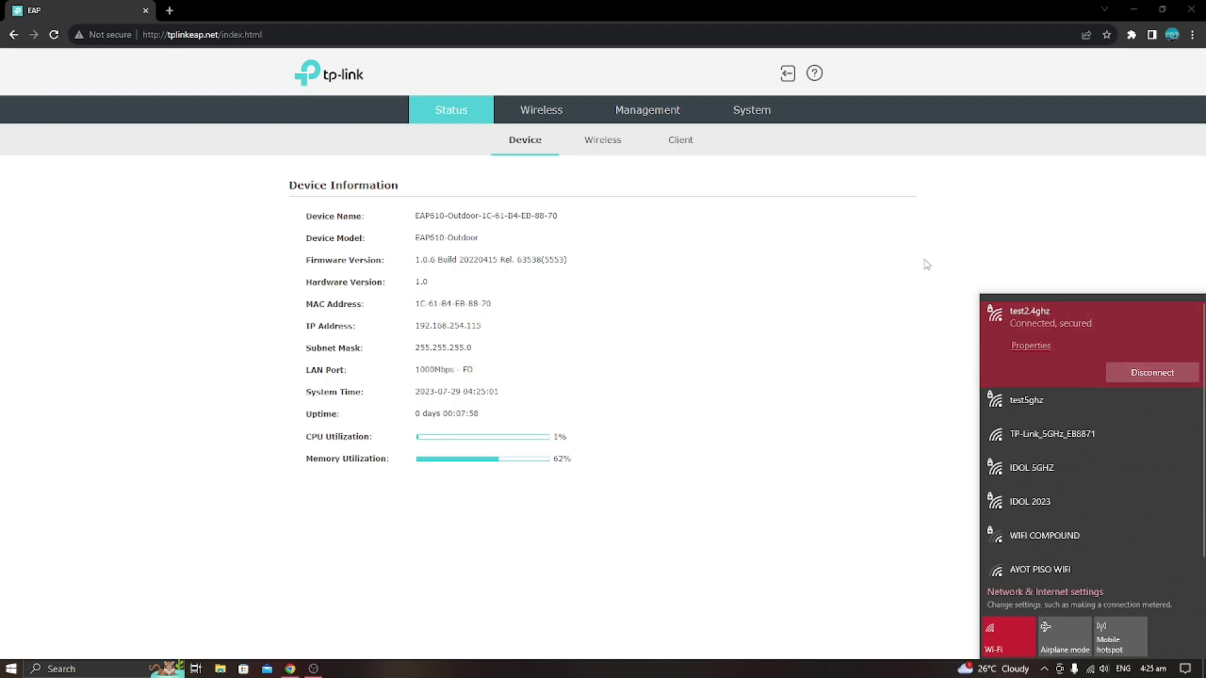
left_click(170, 10)
Run Speedtest by Ookla from a 'speed test' search: 53.25 Mbps down, 51.50 Mbps up.
left_click(212, 36)
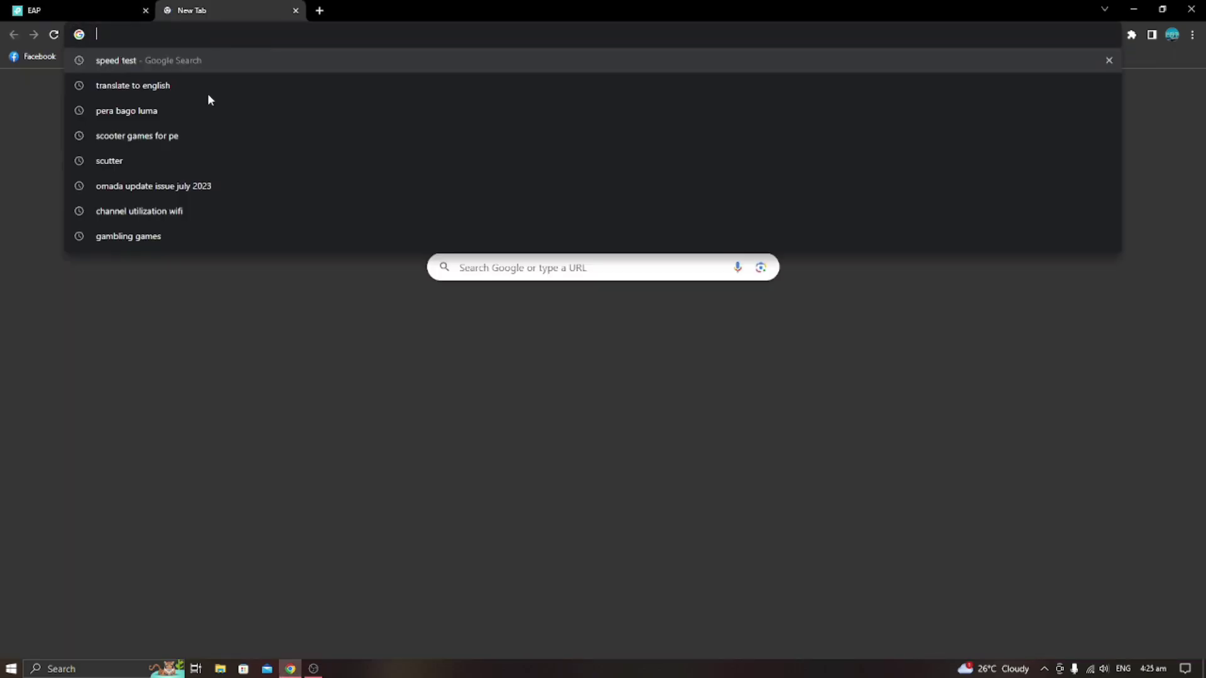
left_click(133, 61)
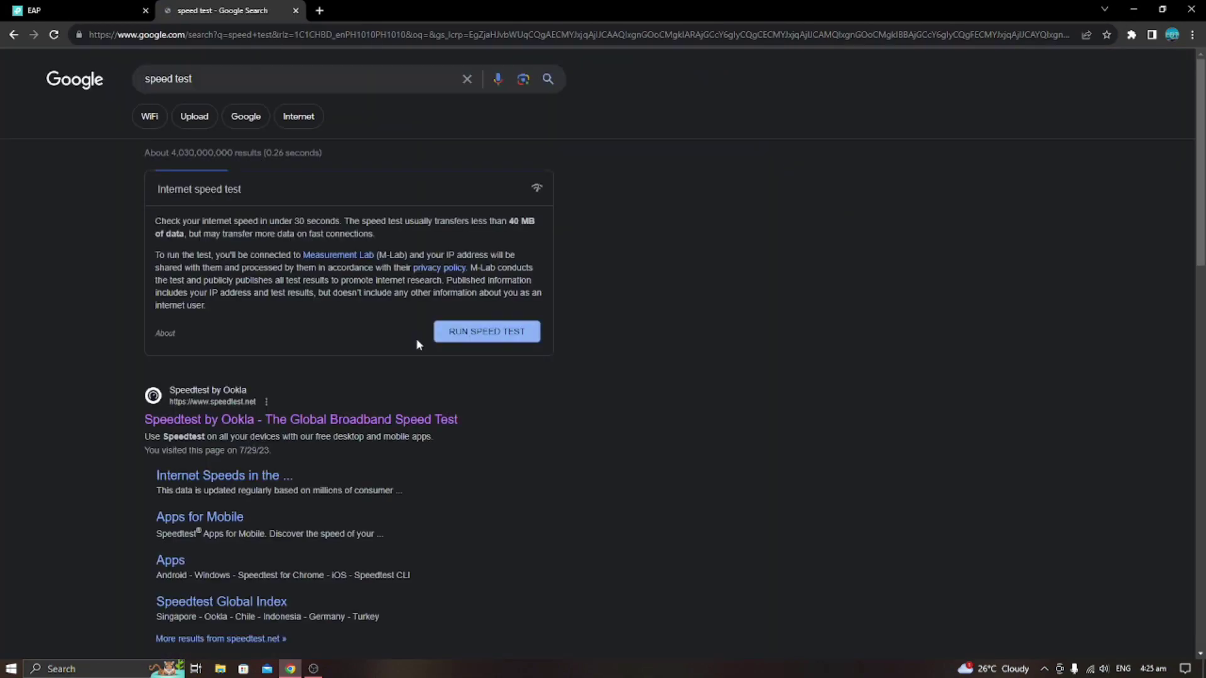
left_click(329, 427)
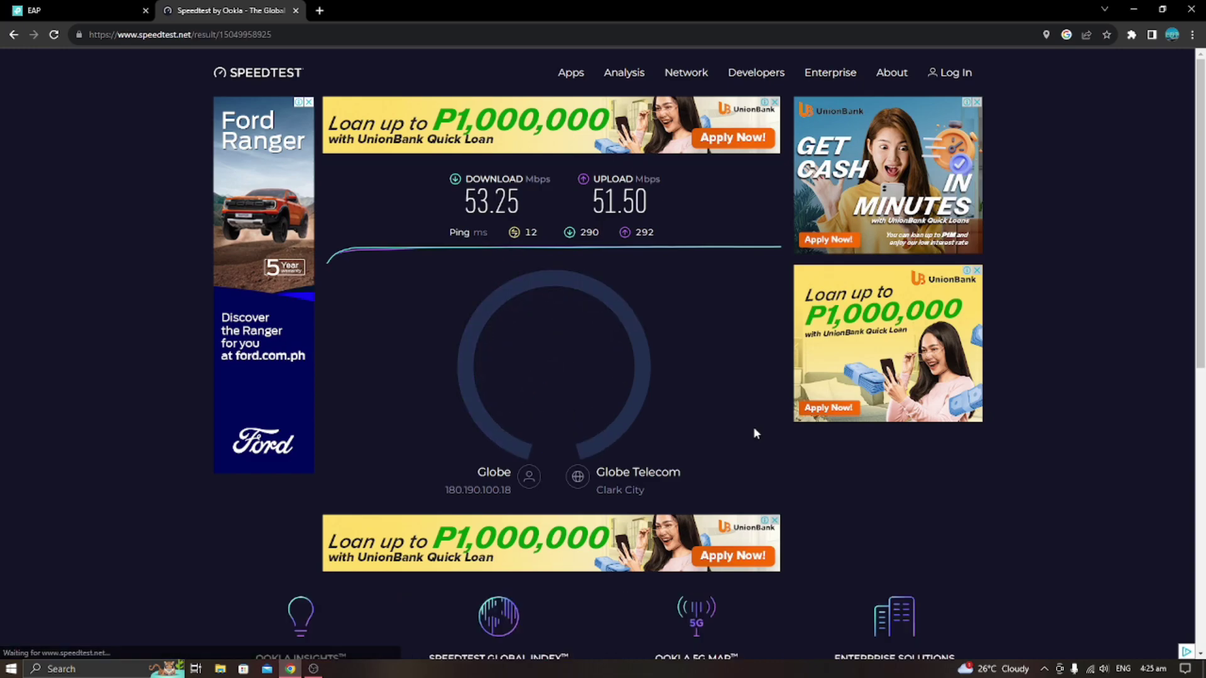
left_click(1090, 670)
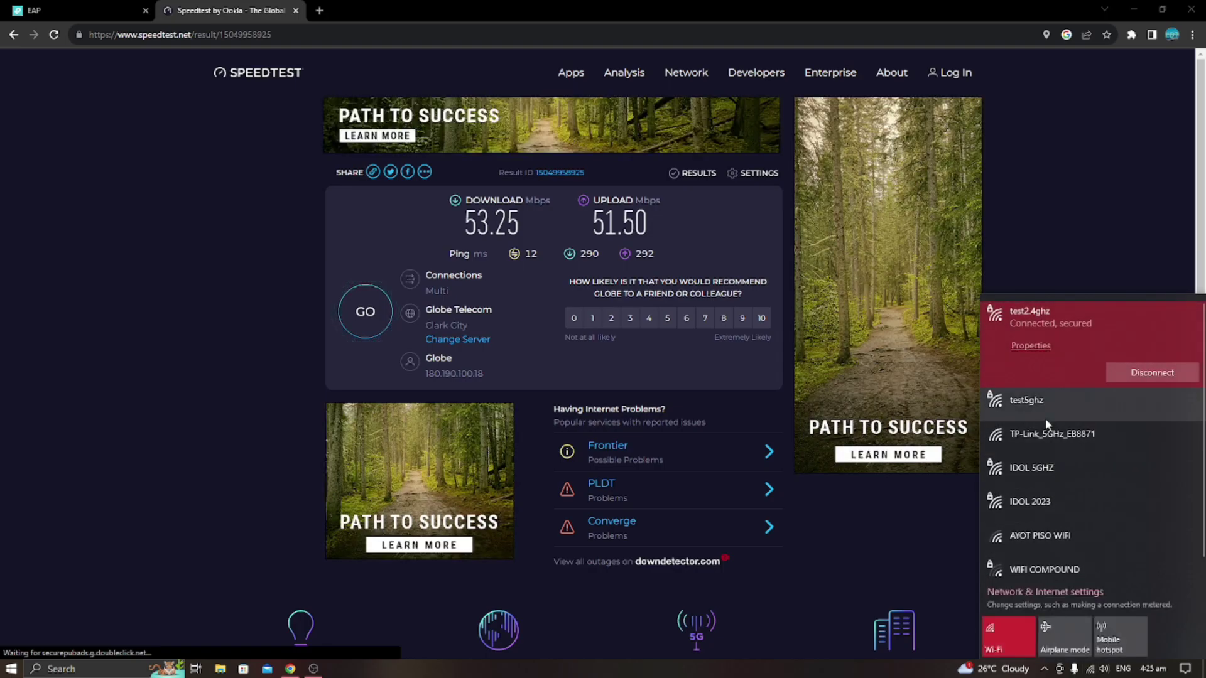
Join test5ghz, retrying after the failed attempt until it shows Connected, secured.
left_click(1043, 405)
left_click(1128, 407)
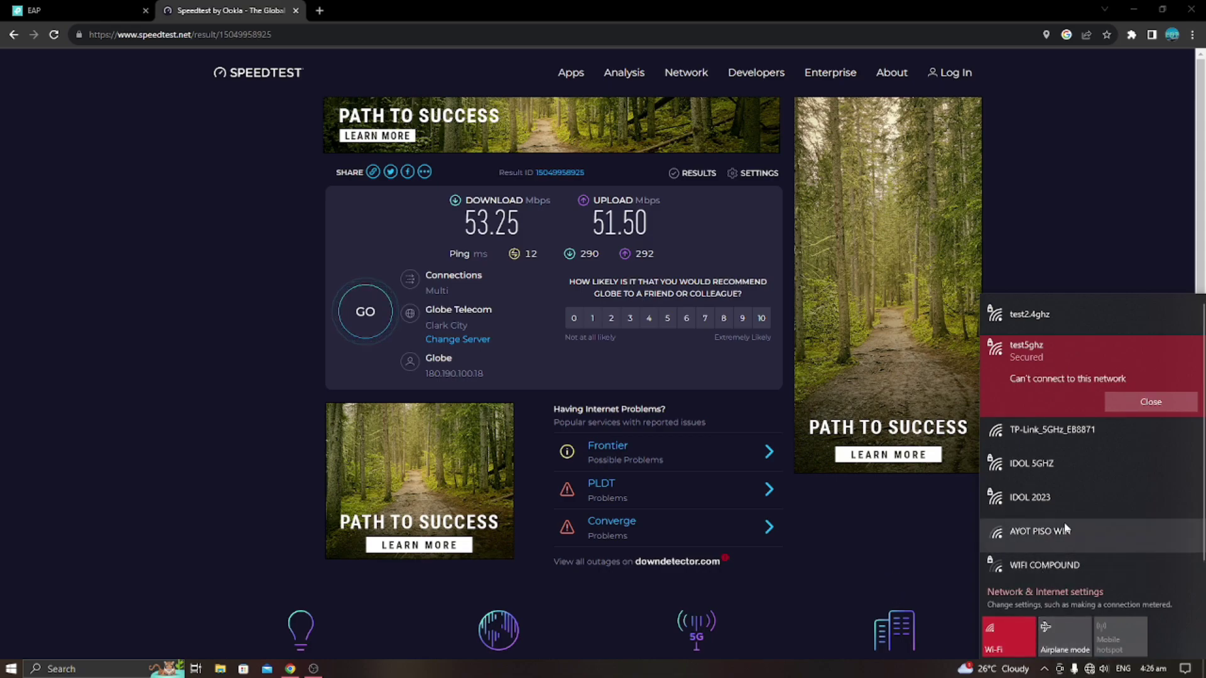
left_click(1089, 670)
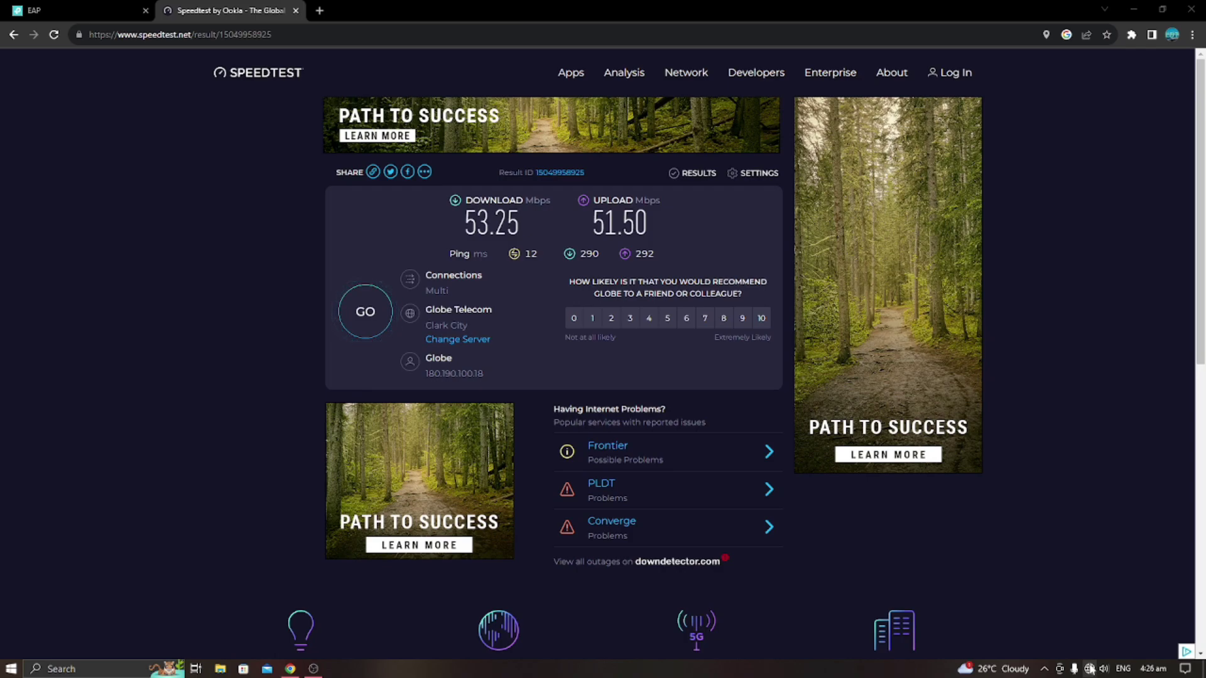
left_click(1090, 669)
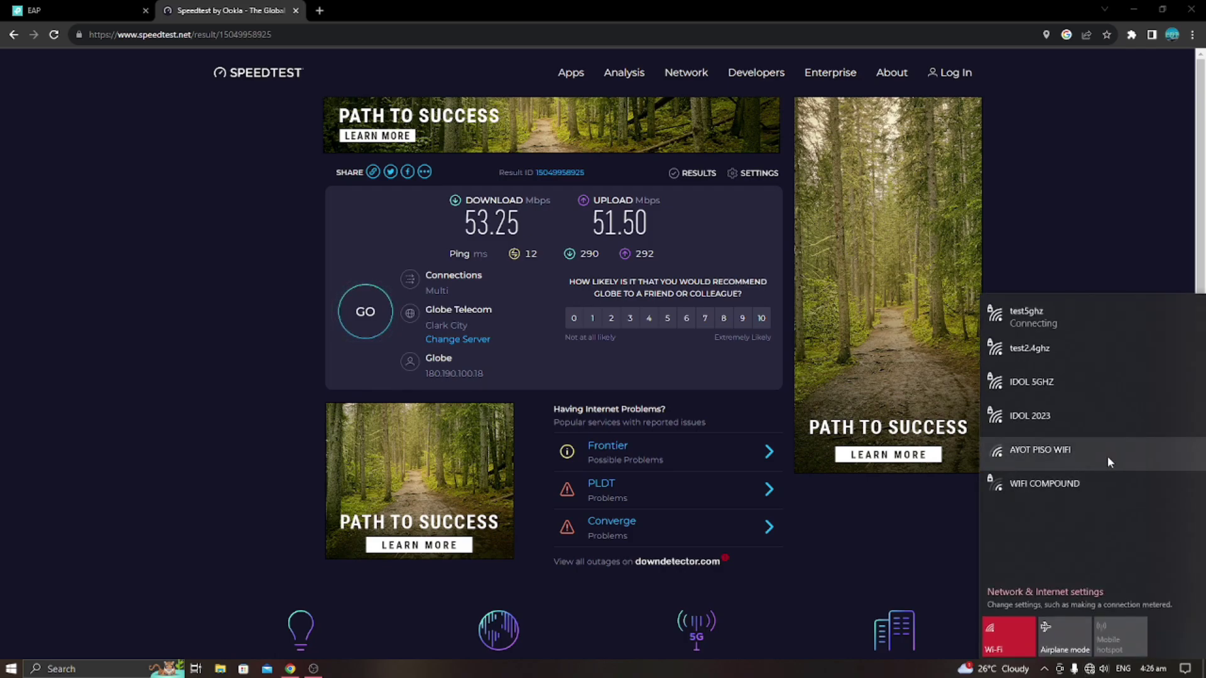
left_click(1062, 322)
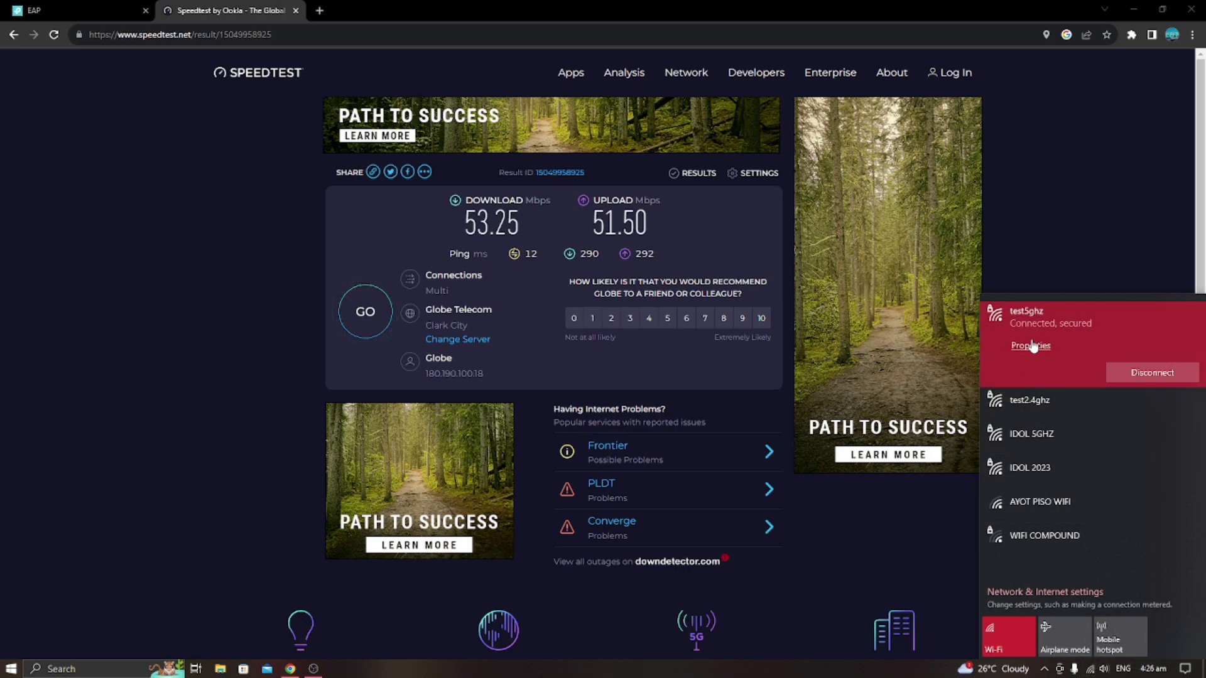
Rerun Speedtest over test5ghz (111.18 Mbps down, 109.72 Mbps up, 14 ms ping) and close the tab.
left_click(54, 36)
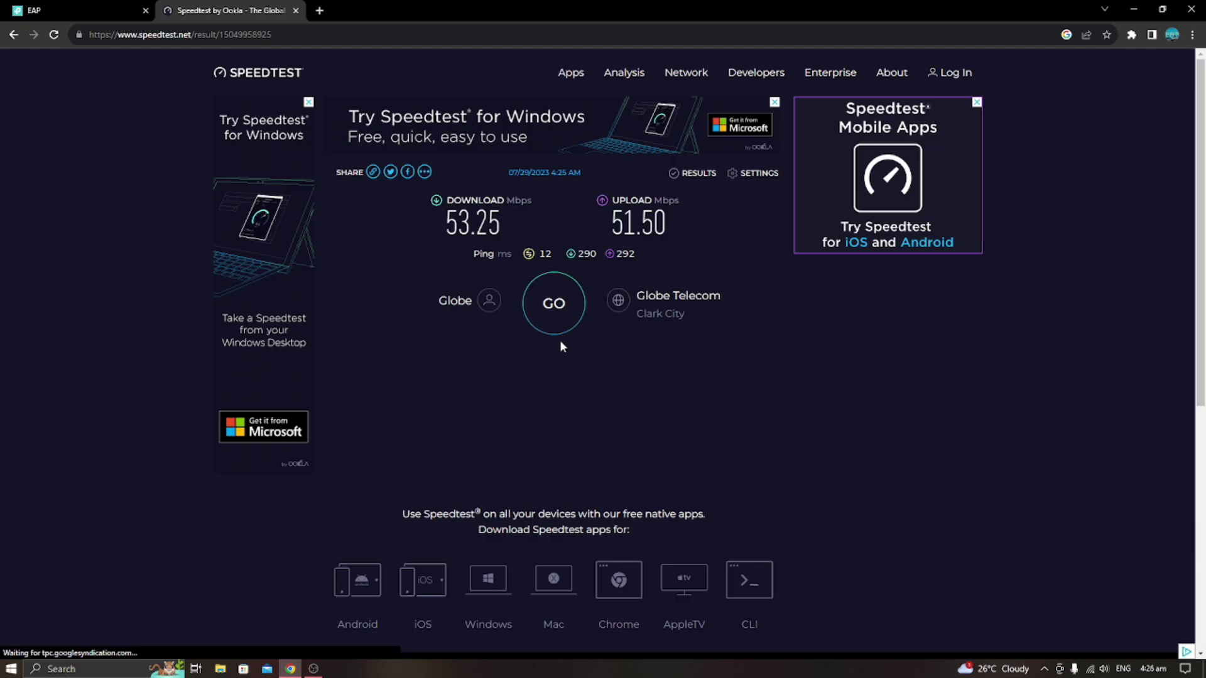
left_click(558, 322)
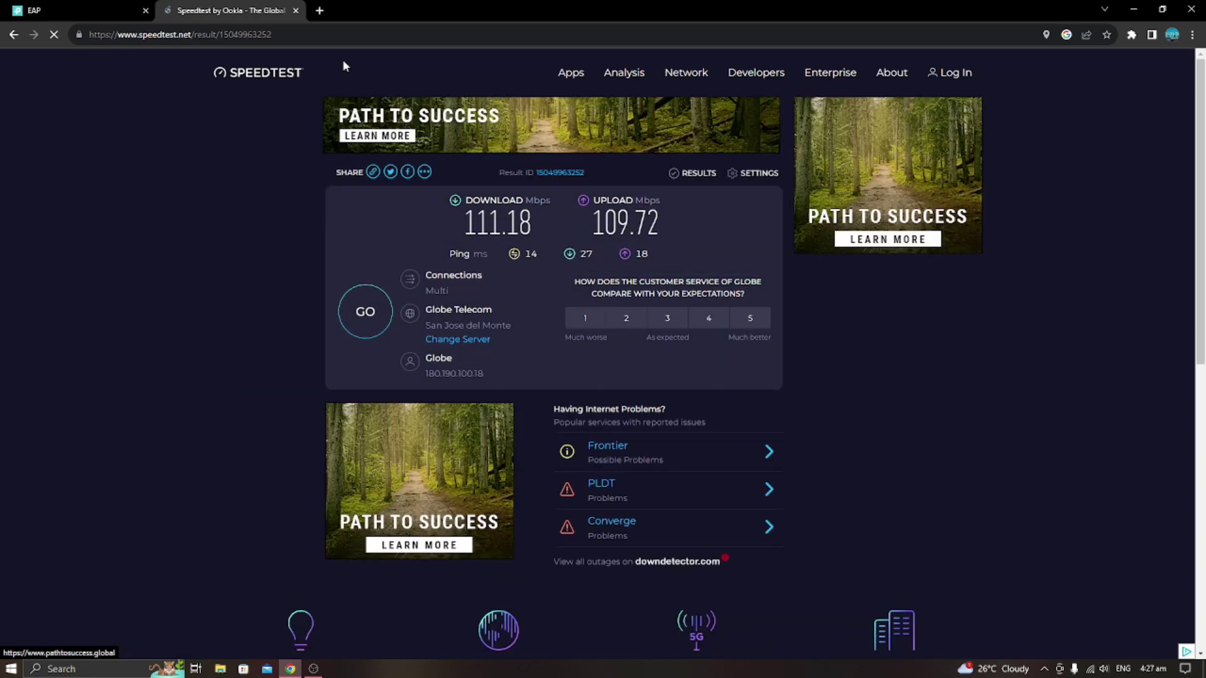
left_click(295, 11)
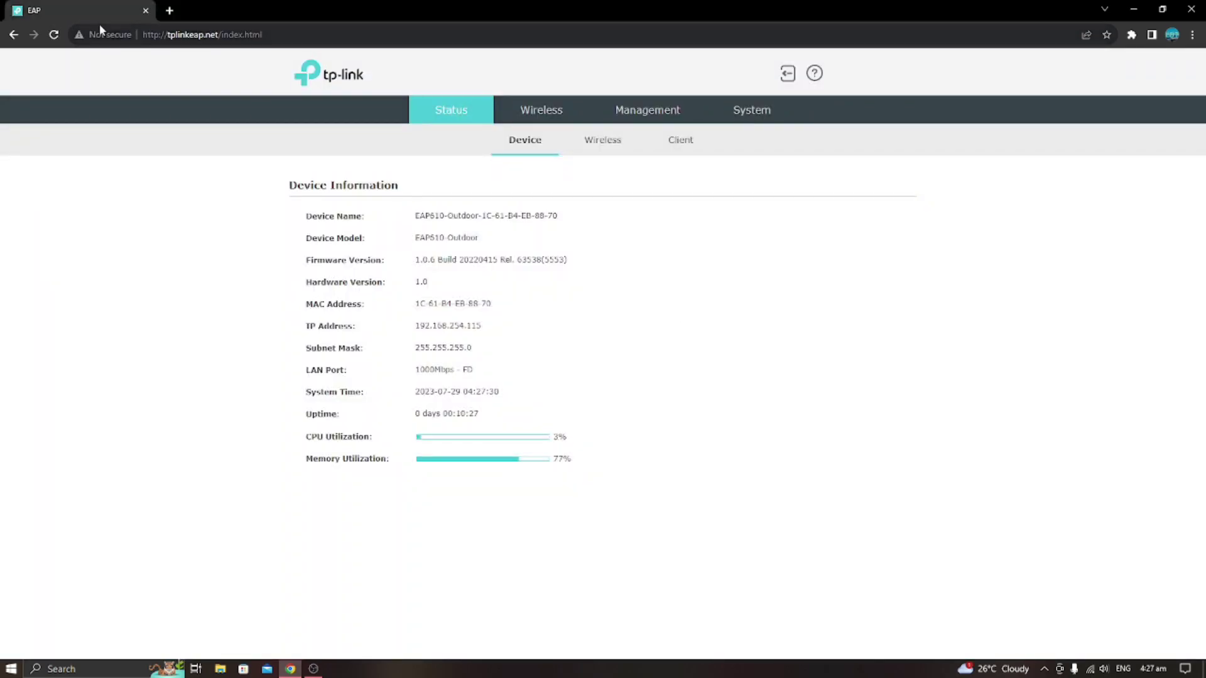
Reload the EAP610-Outdoor Device Information page and confirm test5ghz is still connected.
left_click(54, 34)
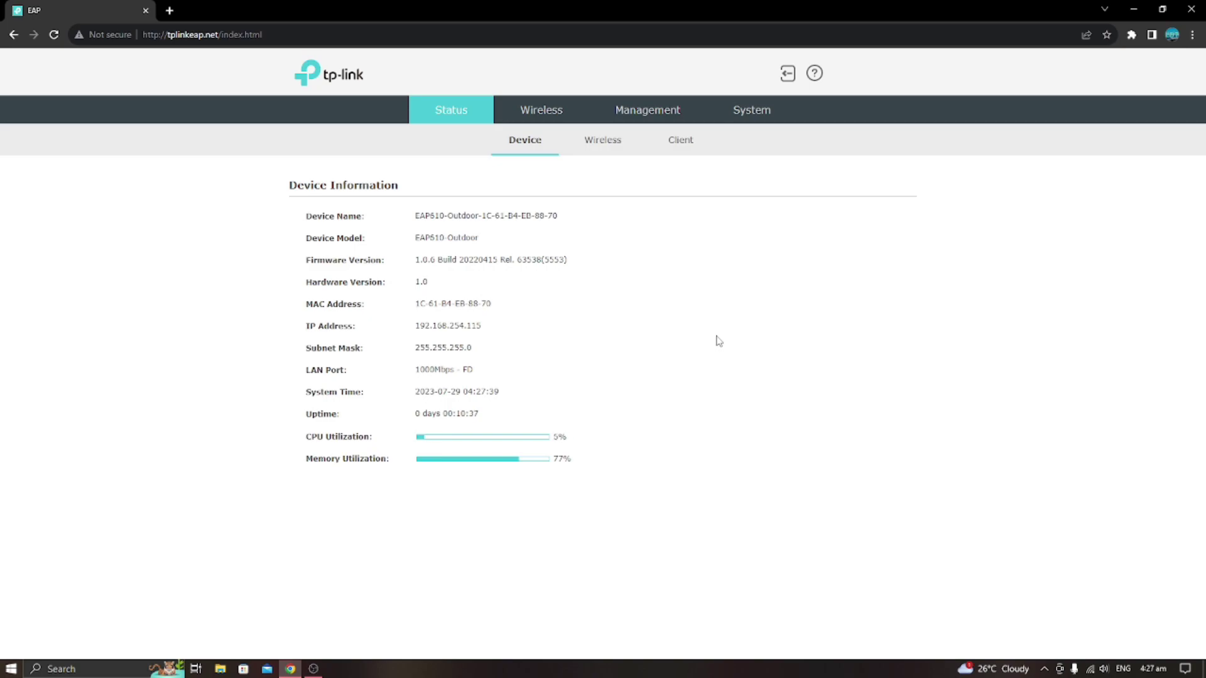
left_click(1090, 669)
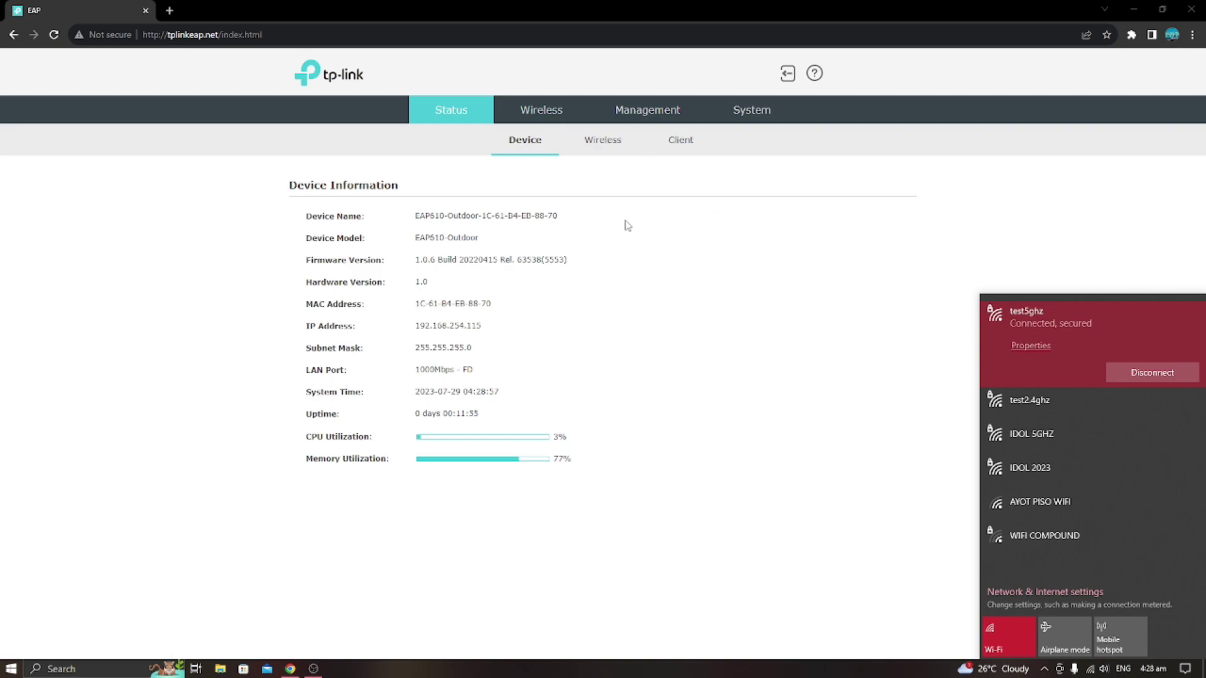
Open the test2.4ghz SSID edit form under Wireless Settings.
left_click(549, 119)
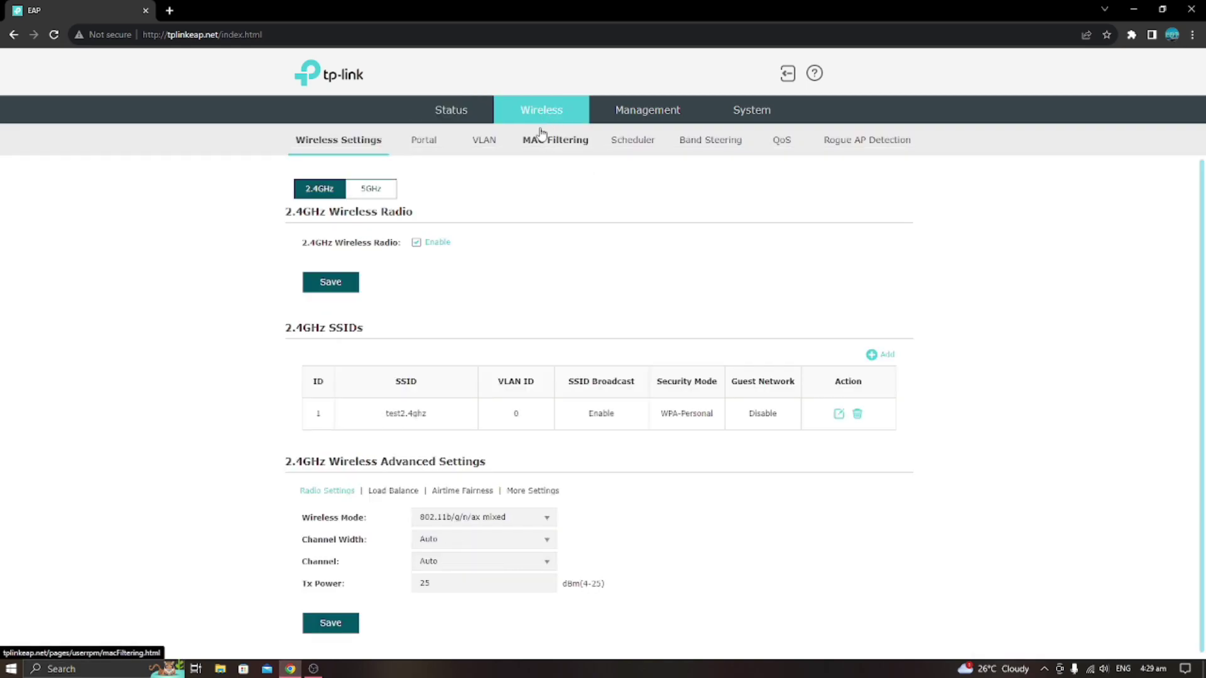
left_click(698, 148)
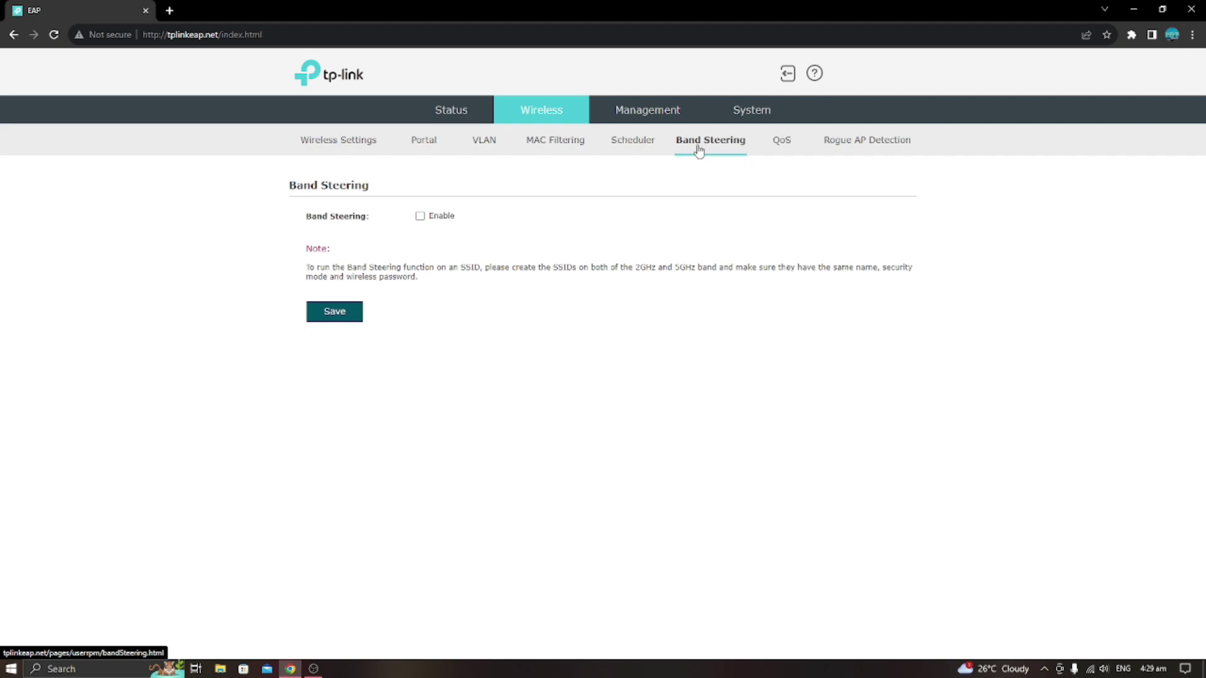
left_click(450, 114)
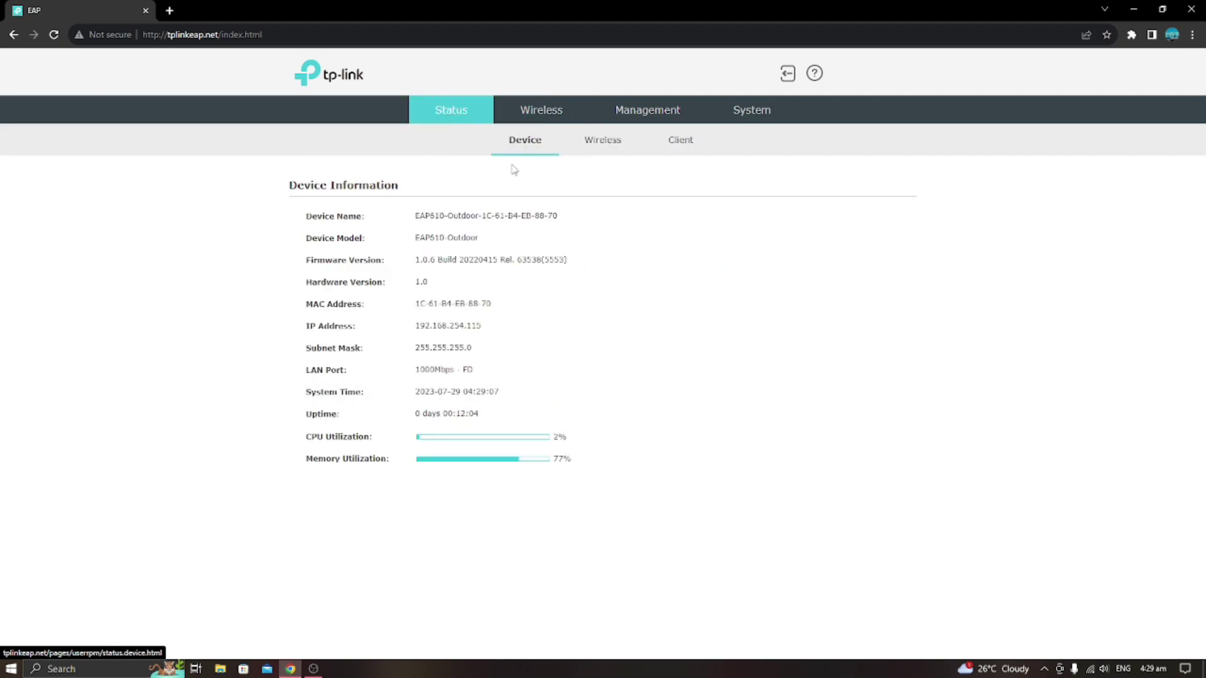
left_click(551, 121)
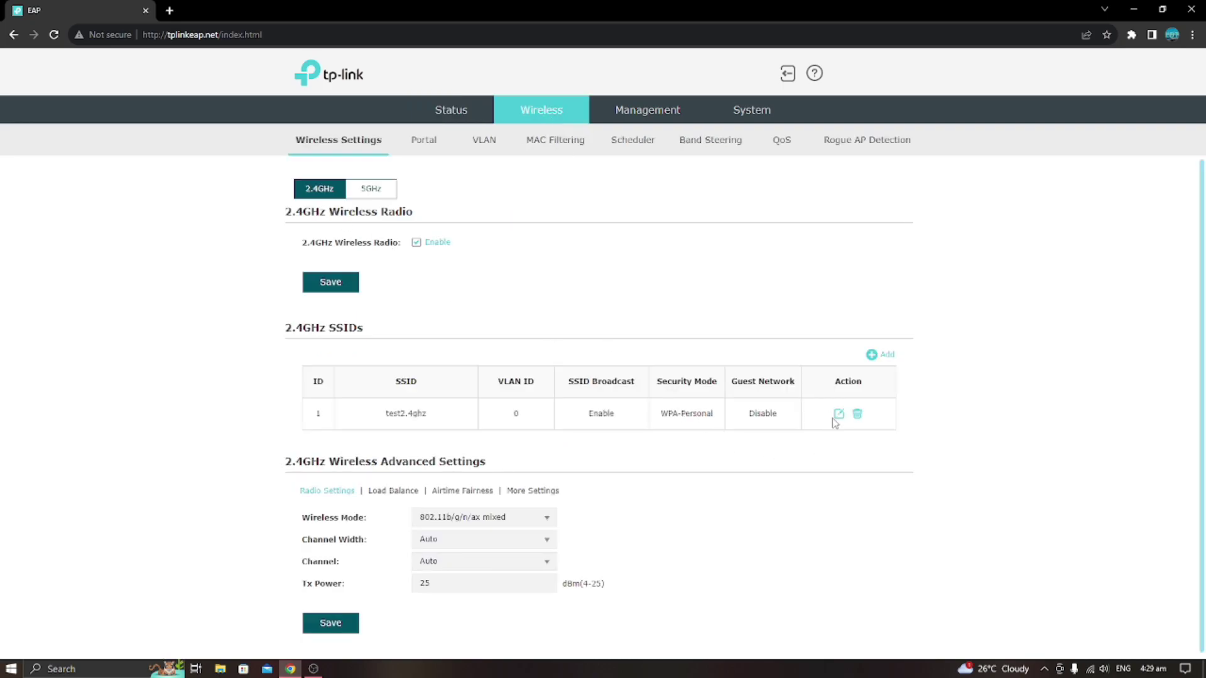
left_click(838, 414)
scroll(593, 430, "down", 1)
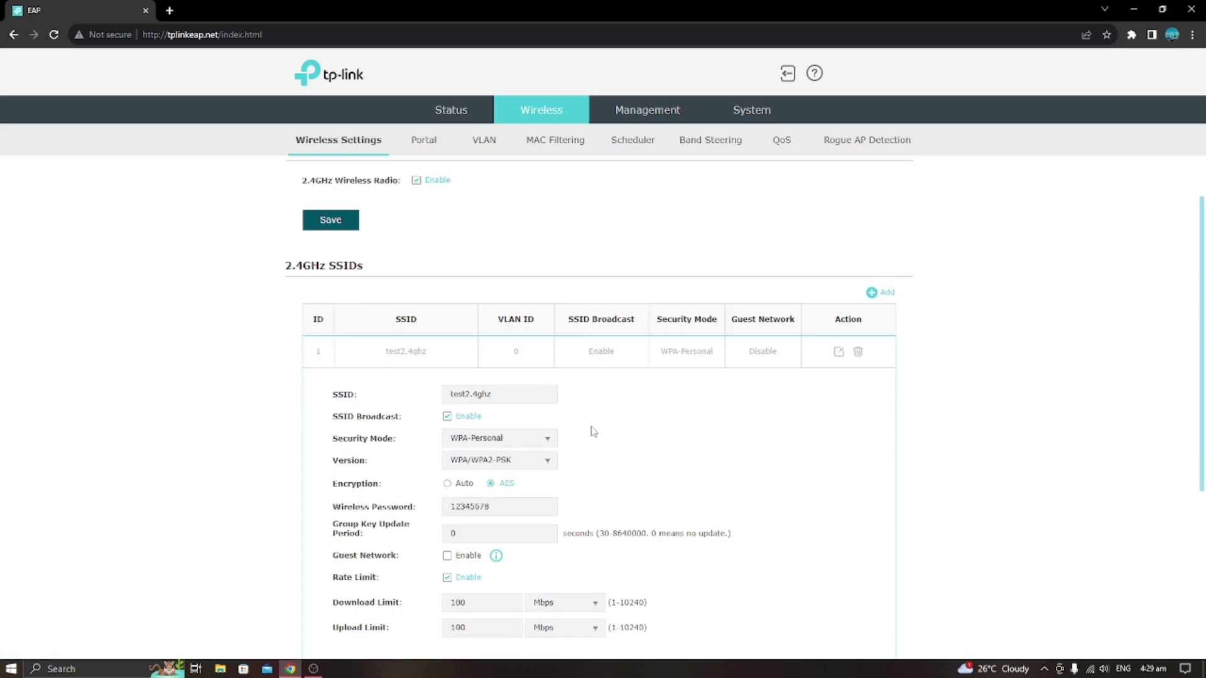
scroll(593, 431, "down", 1)
Change the 2.4GHz SSID name to test123 and save it.
left_click(500, 331)
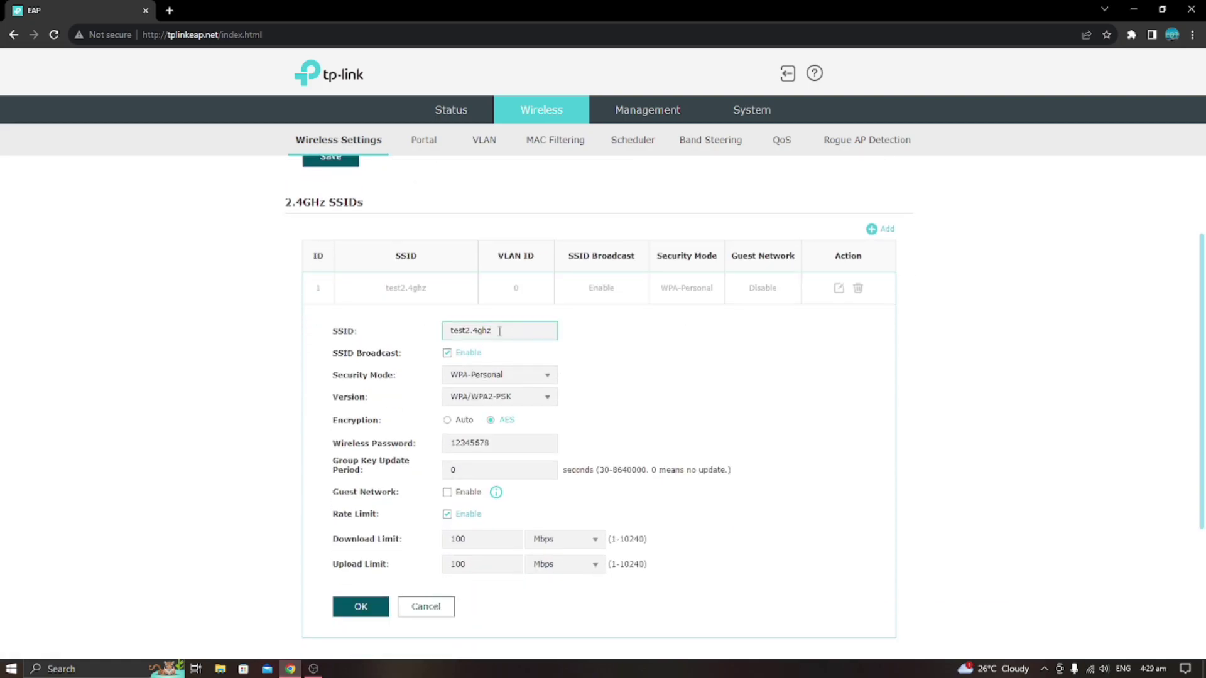
key("BackSpace")
key("BackSpace")
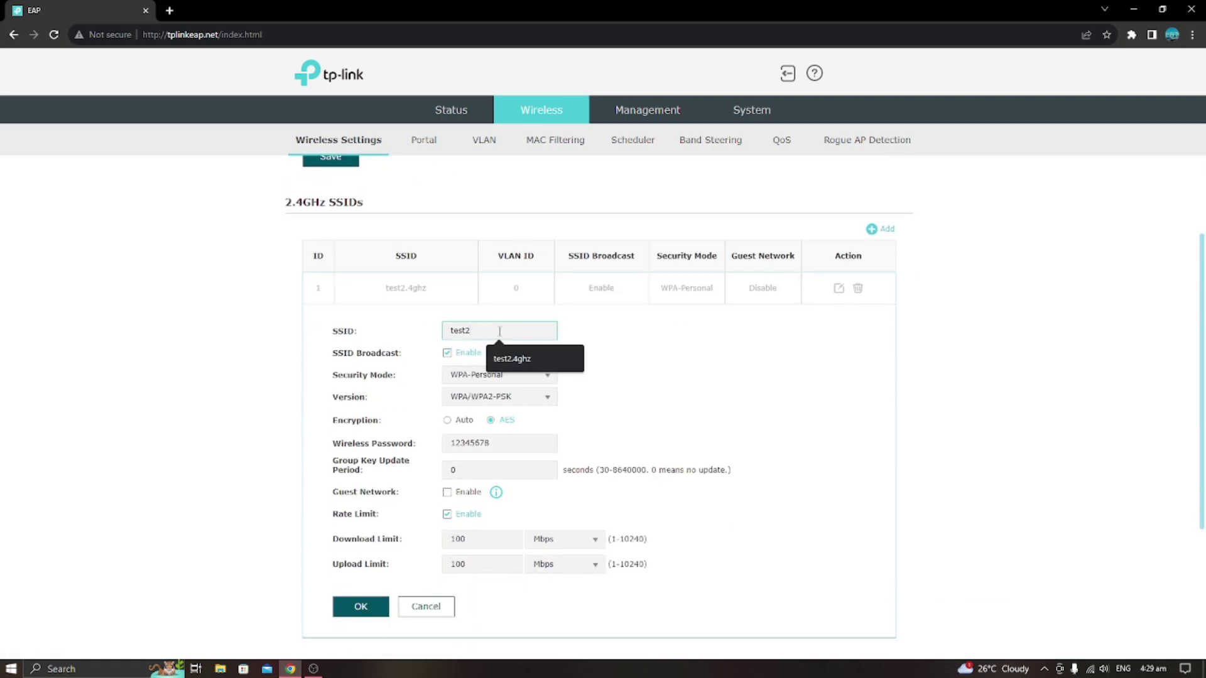
key("BackSpace")
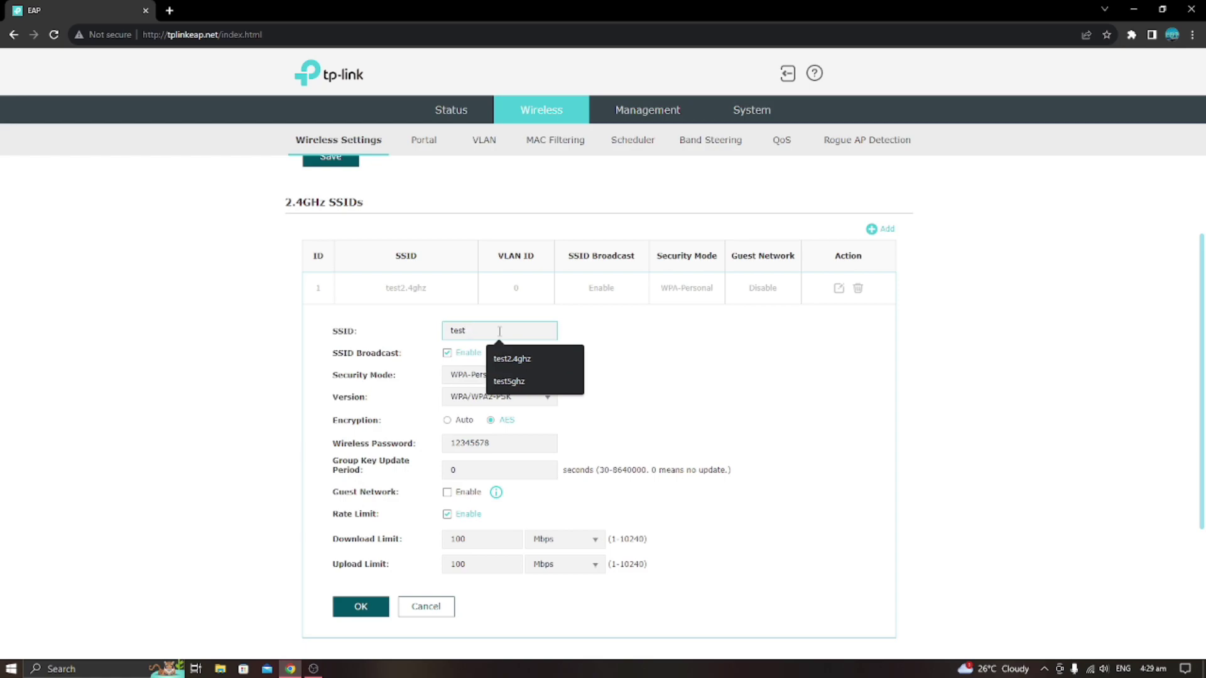
type("123")
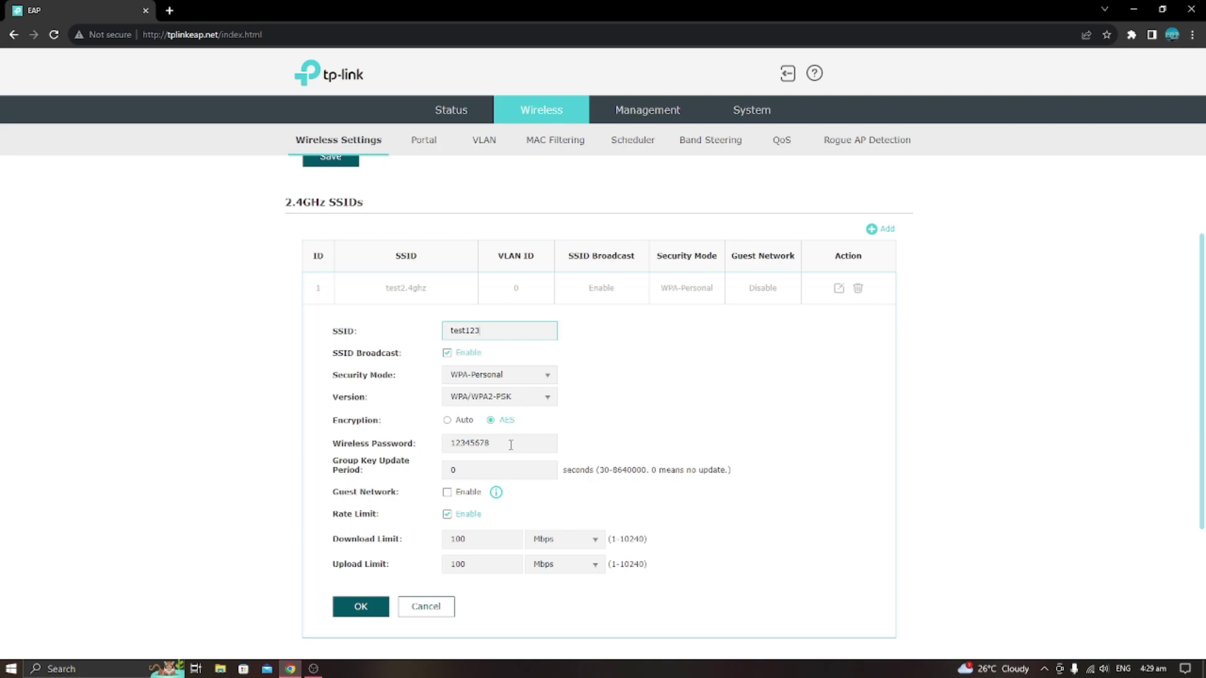
scroll(511, 439, "down", 1)
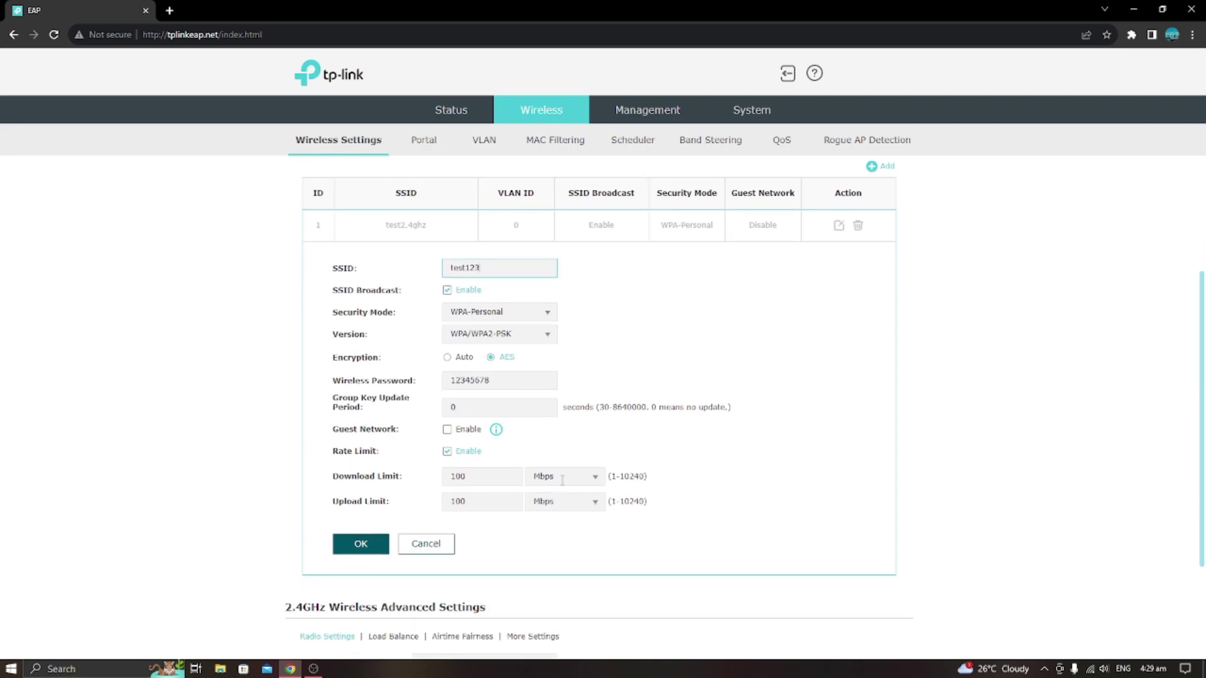
left_click(360, 554)
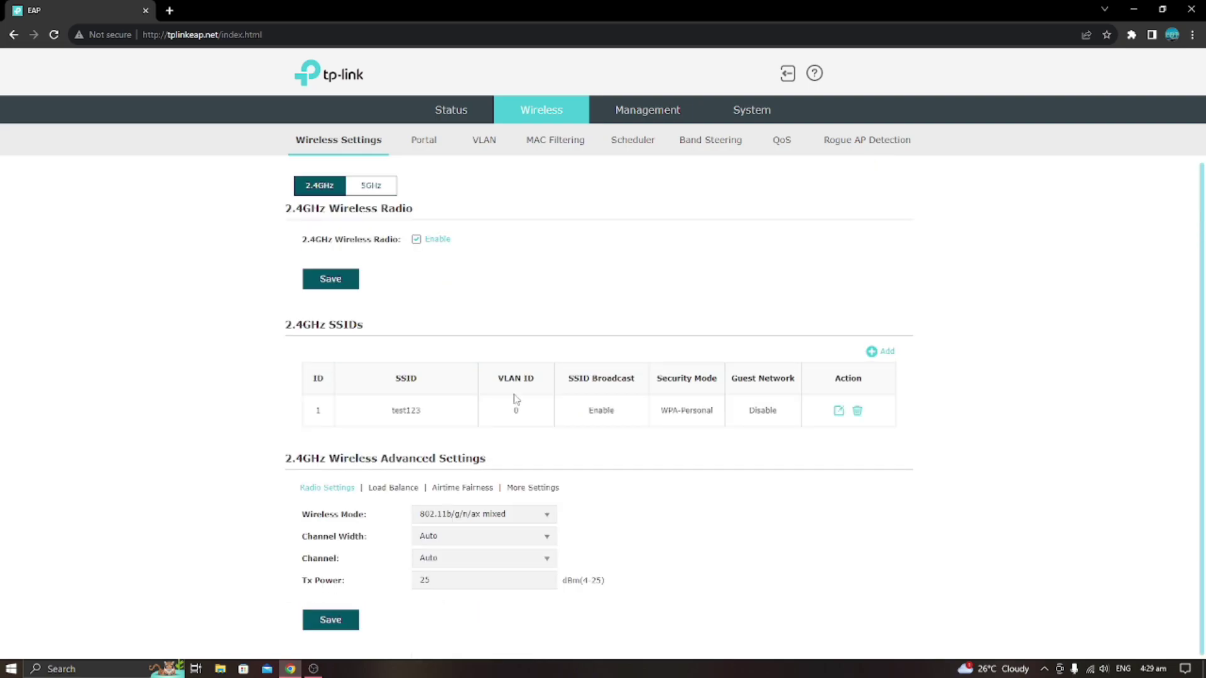
Rename the 5GHz SSID from test5ghz to test123 and confirm it.
left_click(390, 193)
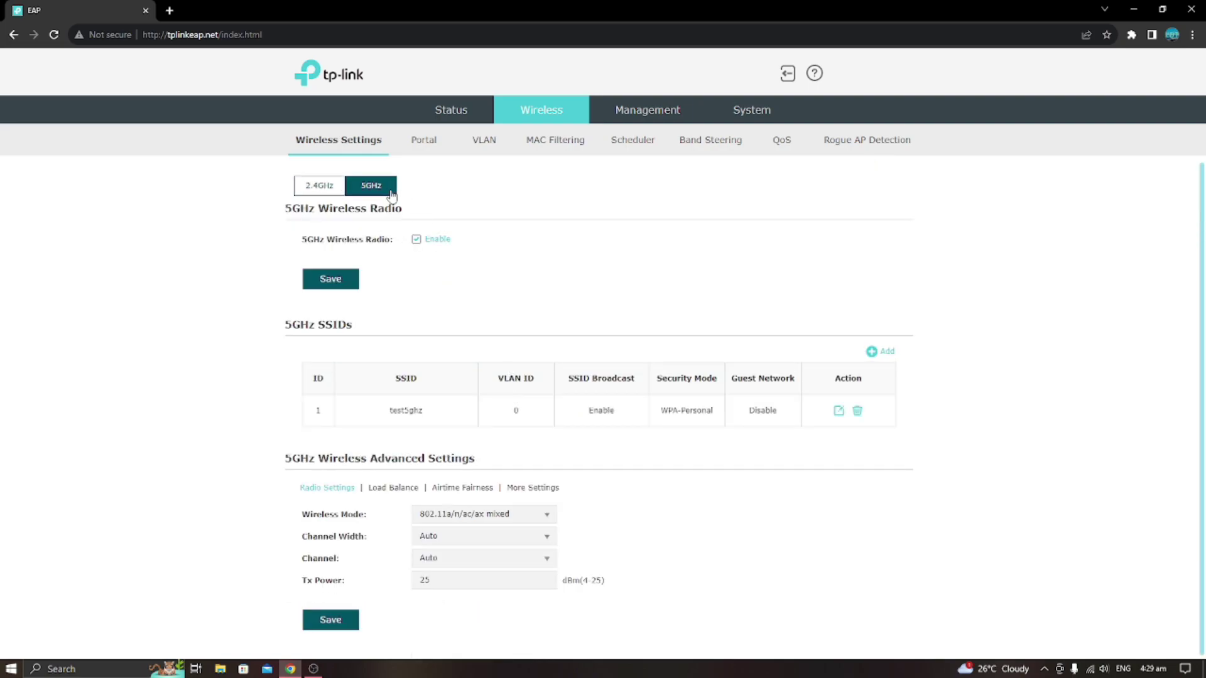
left_click(839, 412)
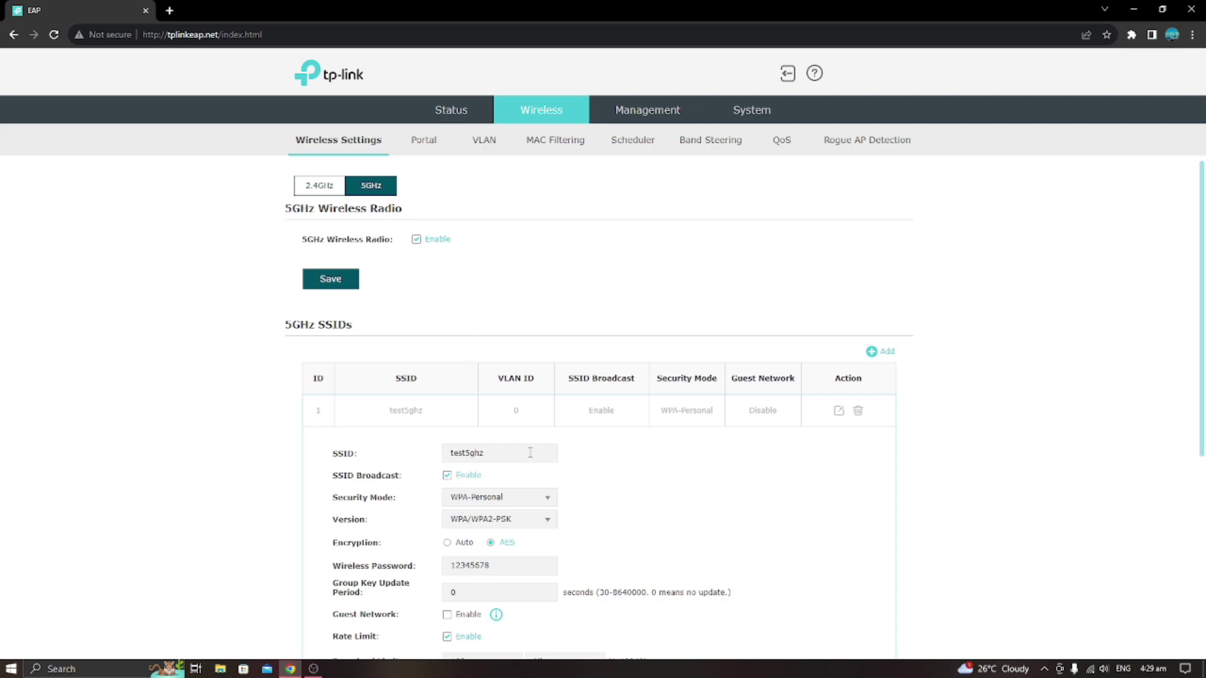
scroll(493, 329, "down", 2)
left_click(494, 330)
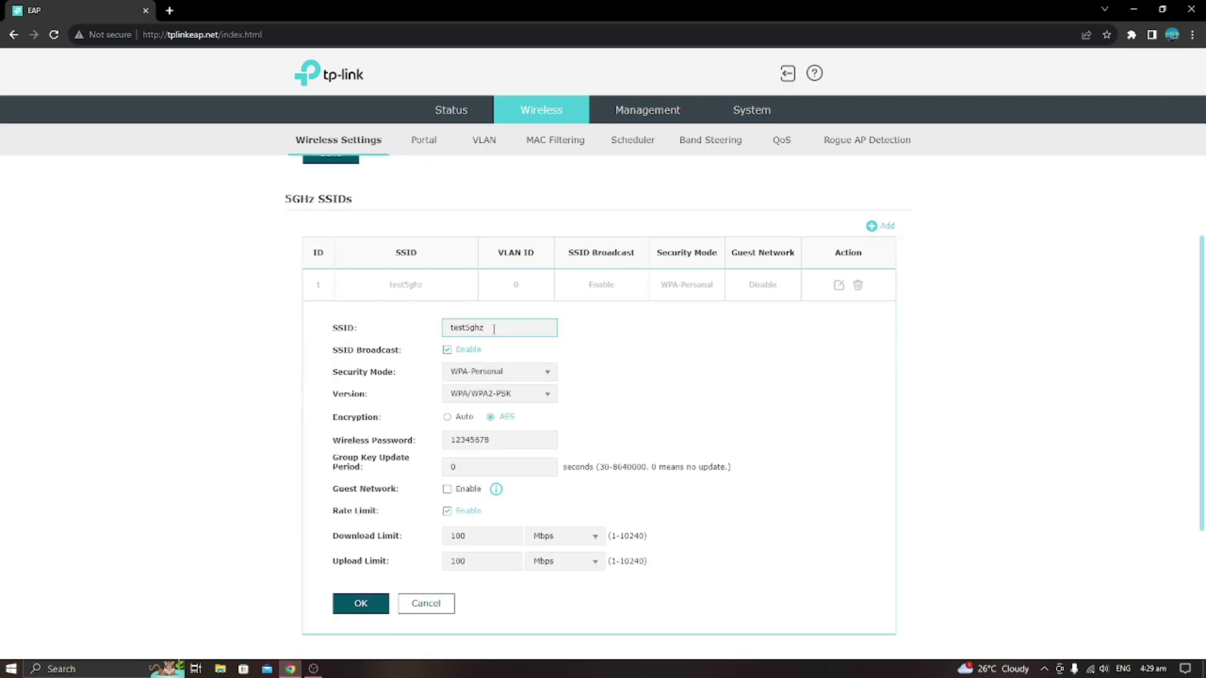
key("BackSpace")
key("BackSpace")
key("BackSpace")
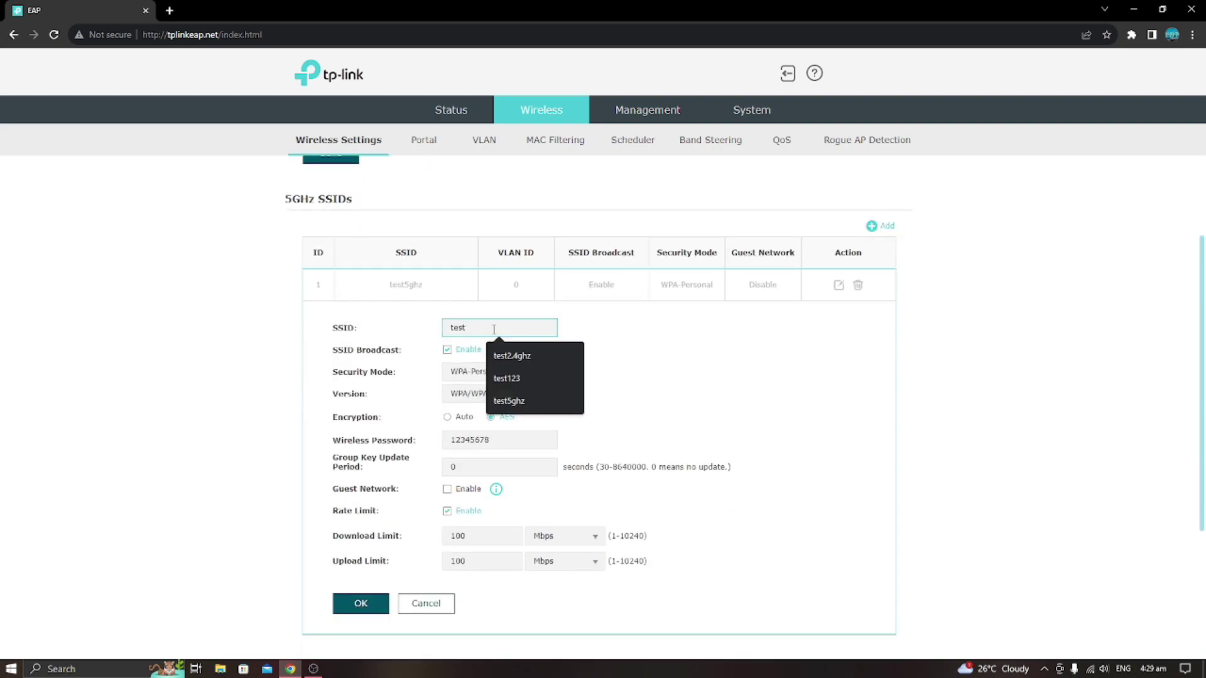
type("123")
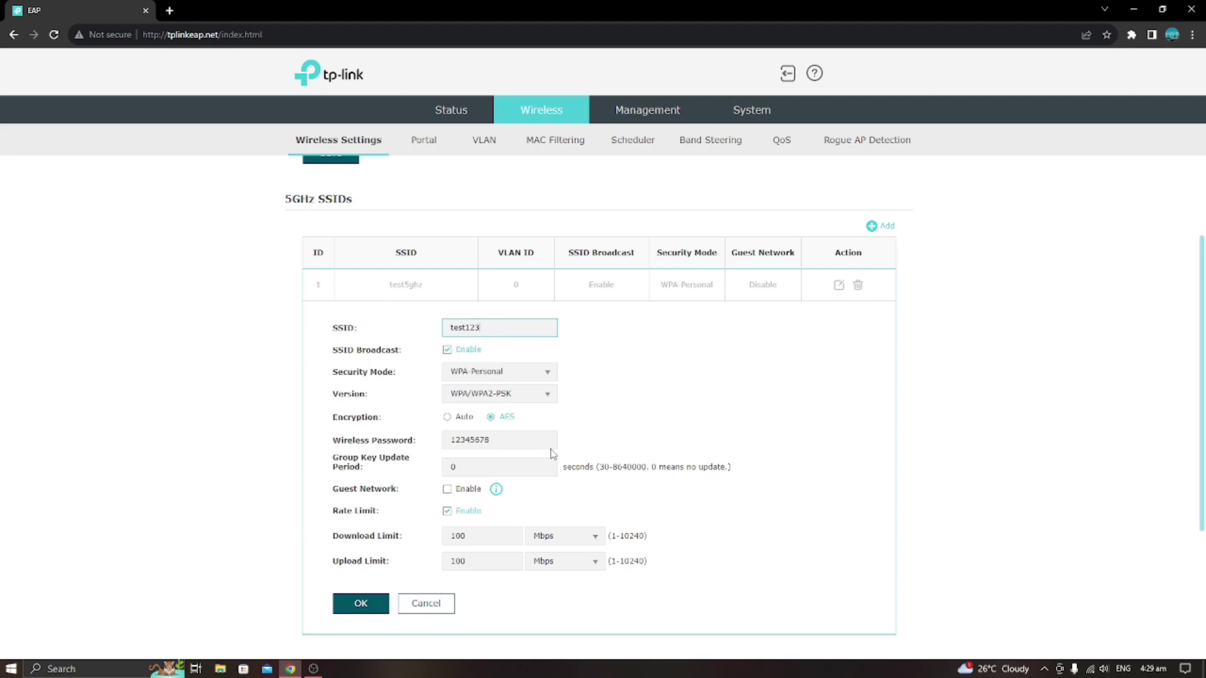
scroll(552, 452, "down", 1)
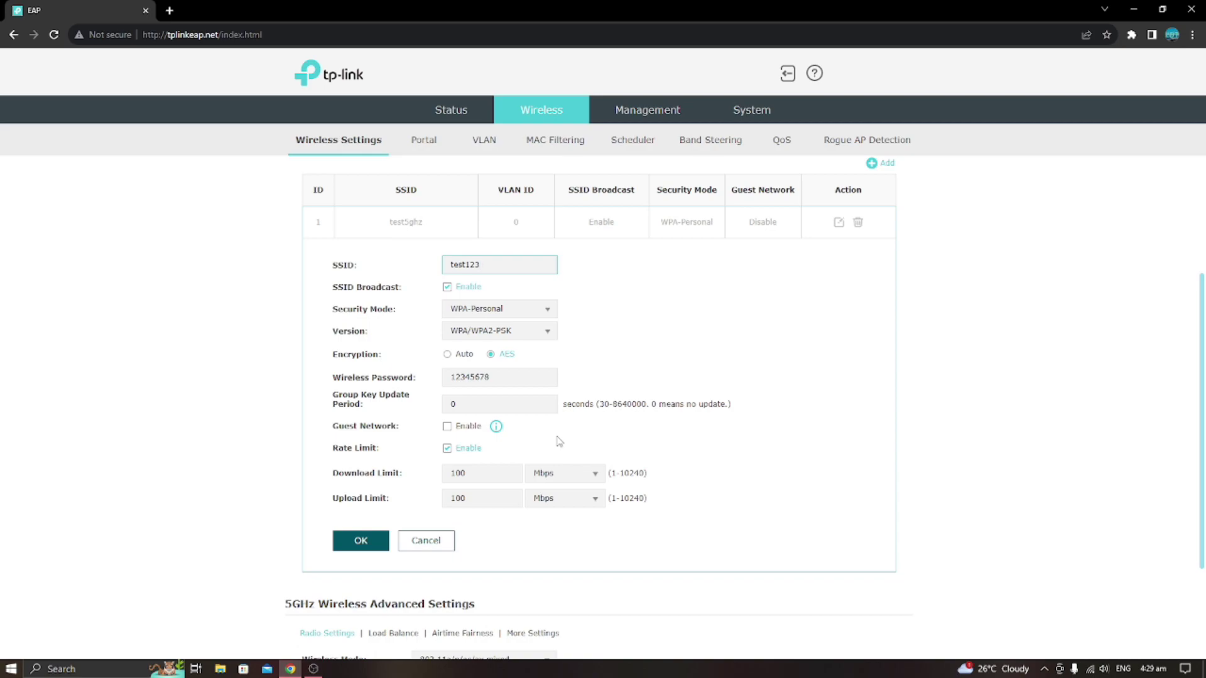
left_click(363, 540)
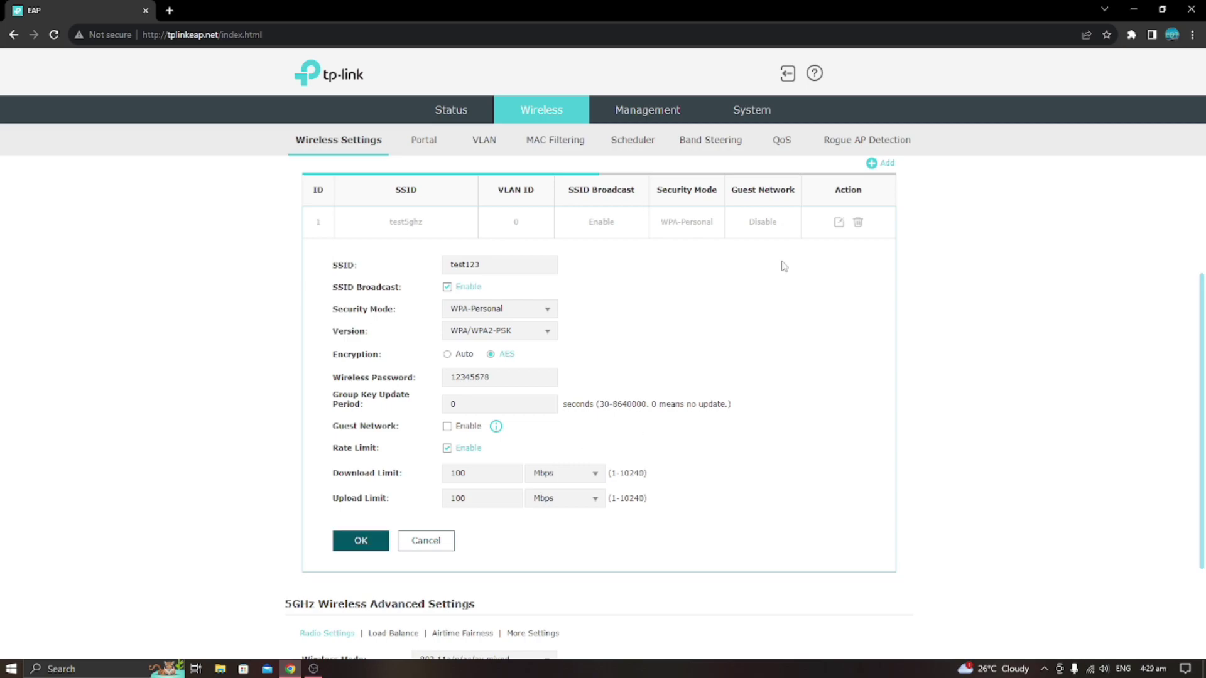
Save the renamed 5GHz SSID from the Band Steering view.
scroll(612, 395, "up", 2)
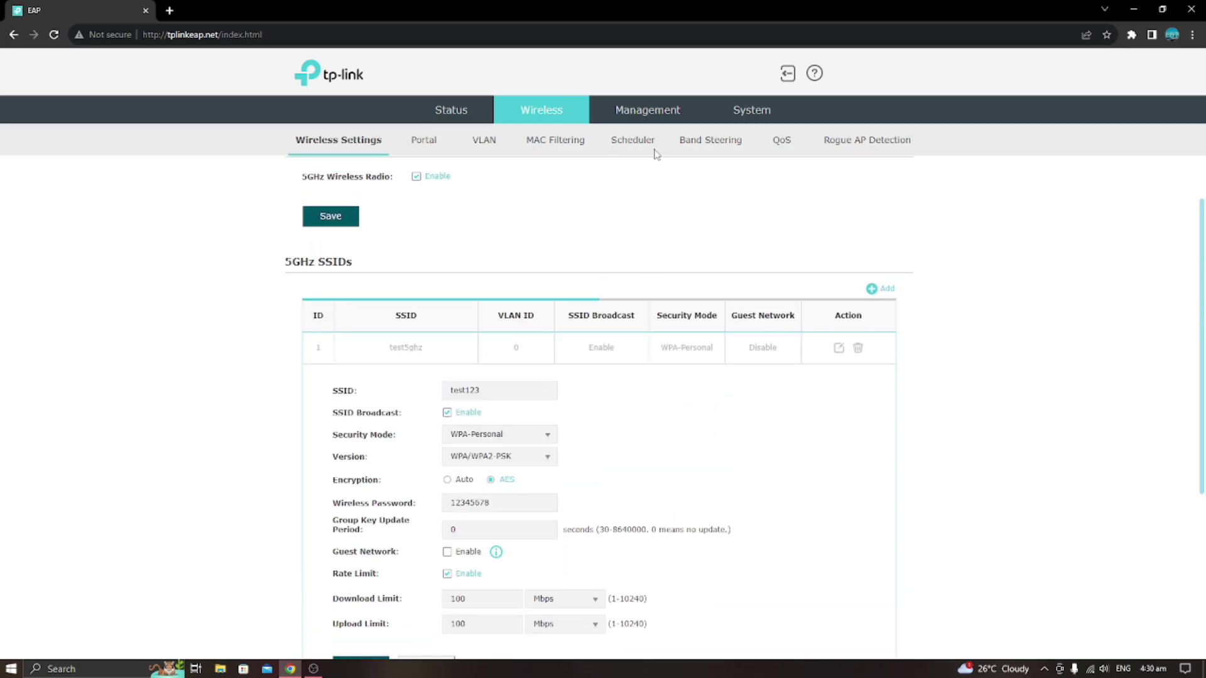
left_click(702, 150)
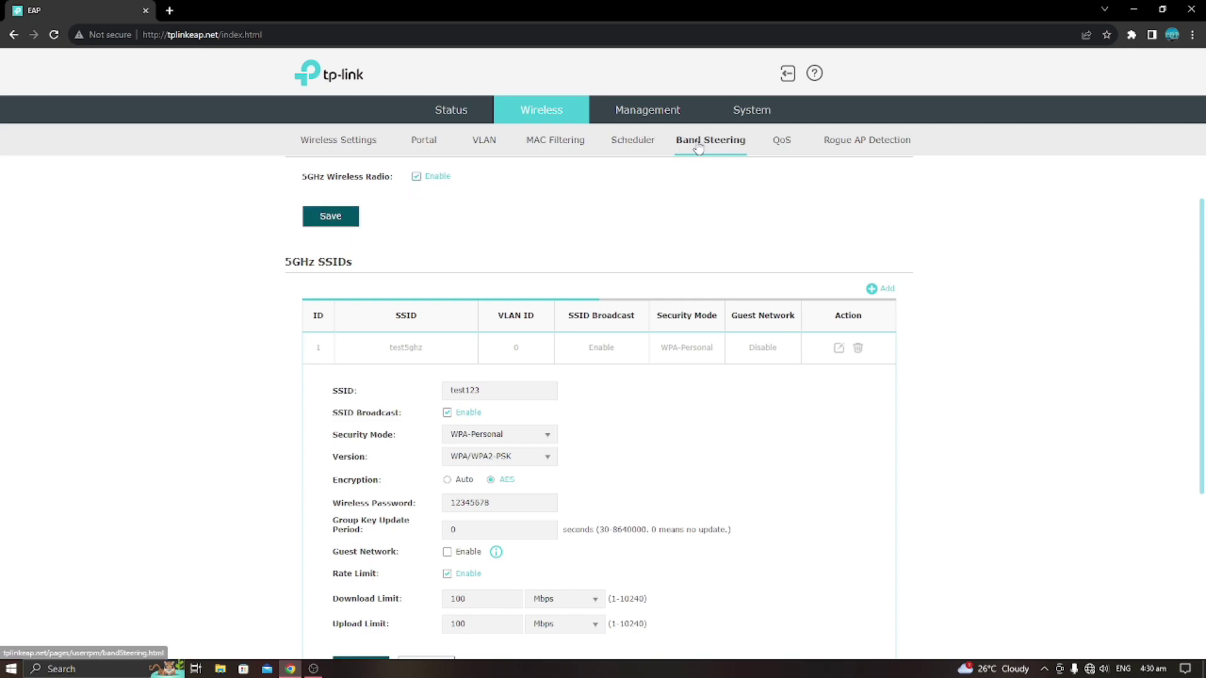
left_click(347, 218)
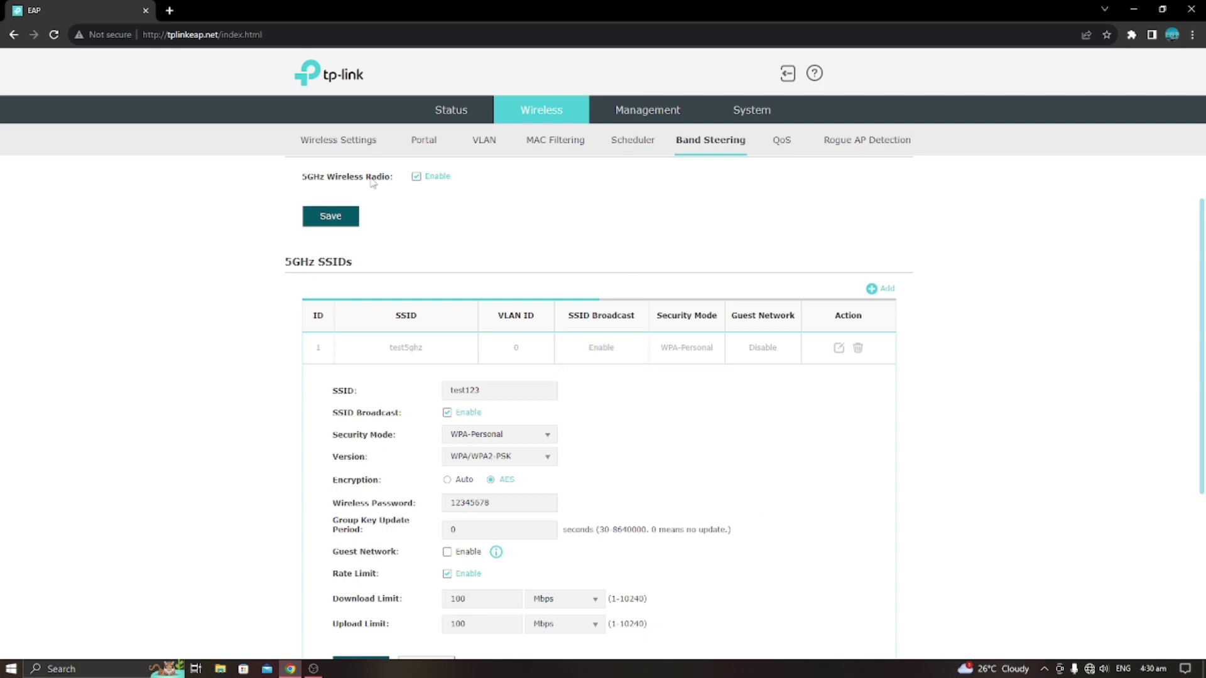
Connect Windows to test123 with its security key, allow discovery, and reload the EAP page.
left_click(54, 35)
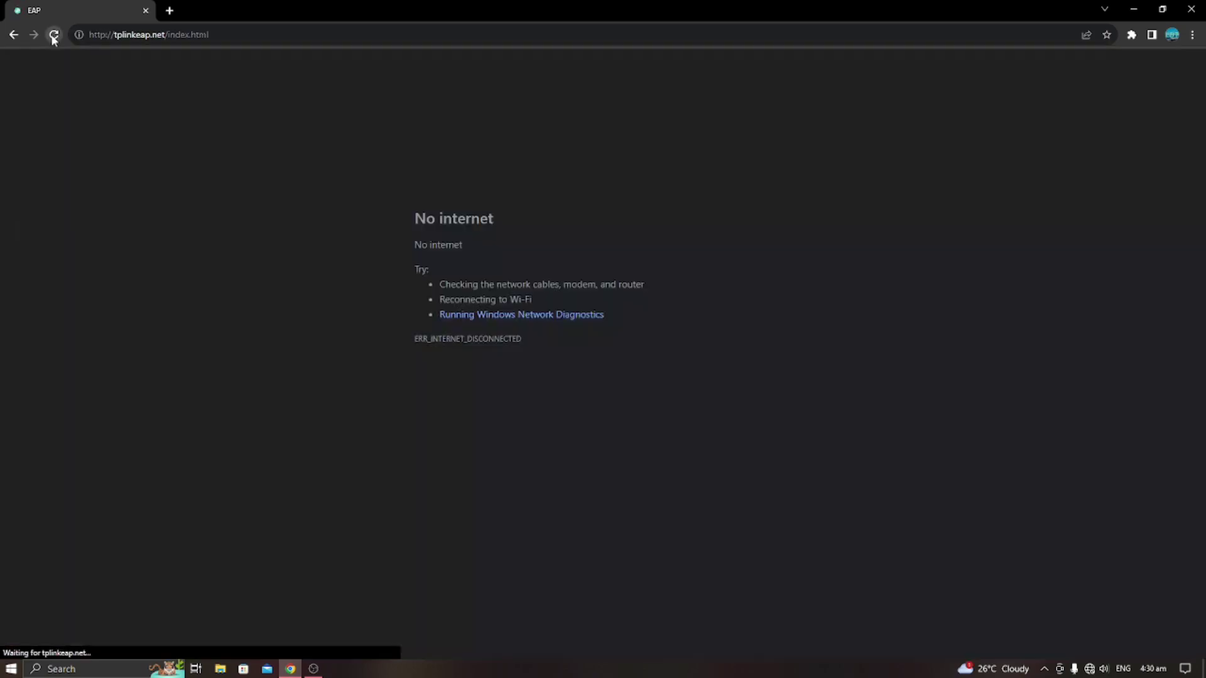
left_click(1089, 669)
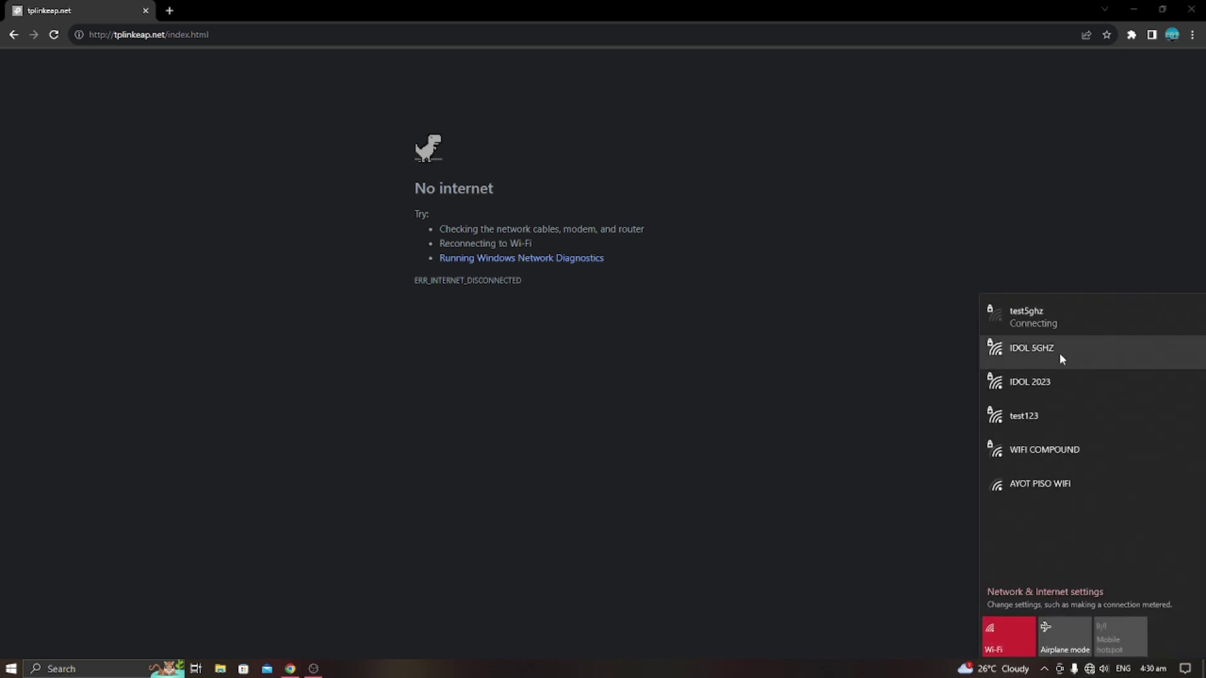
left_click(1051, 322)
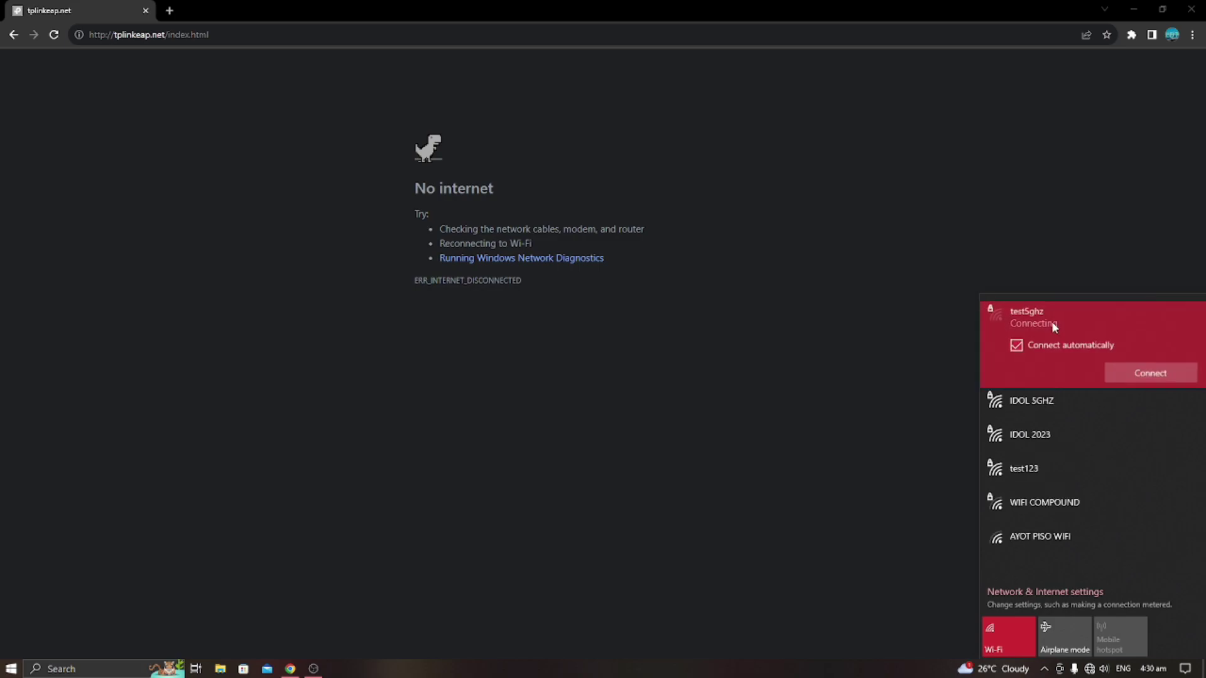
left_click(1034, 473)
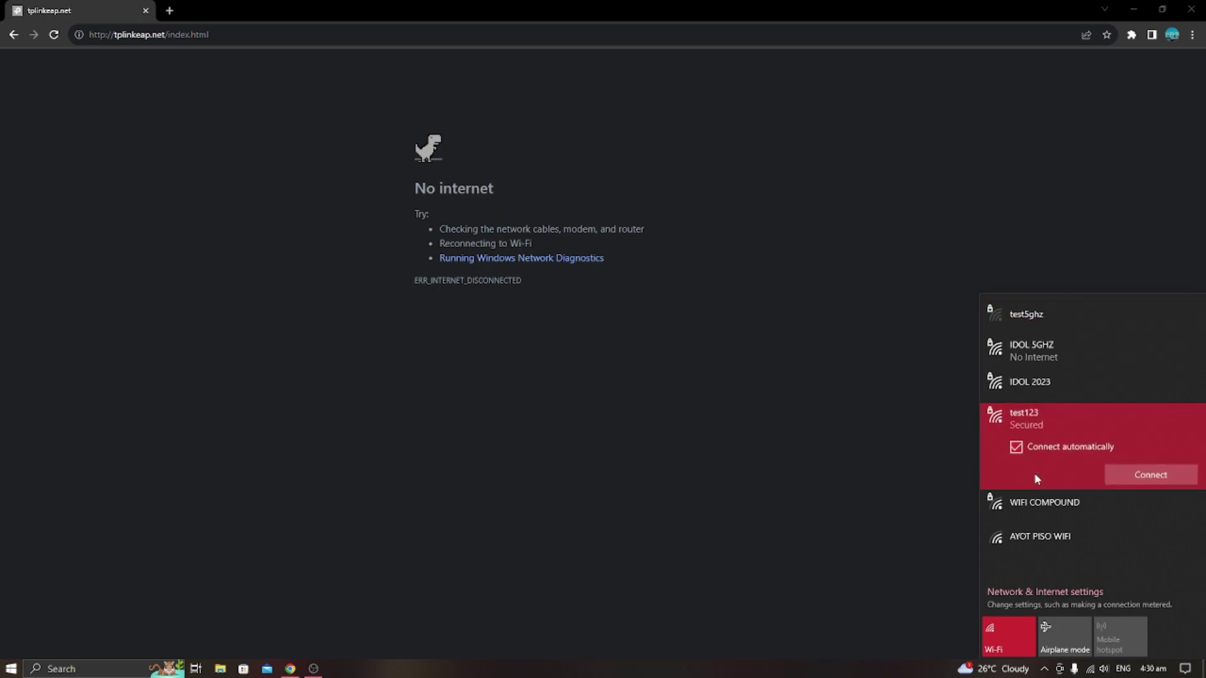
left_click(1135, 473)
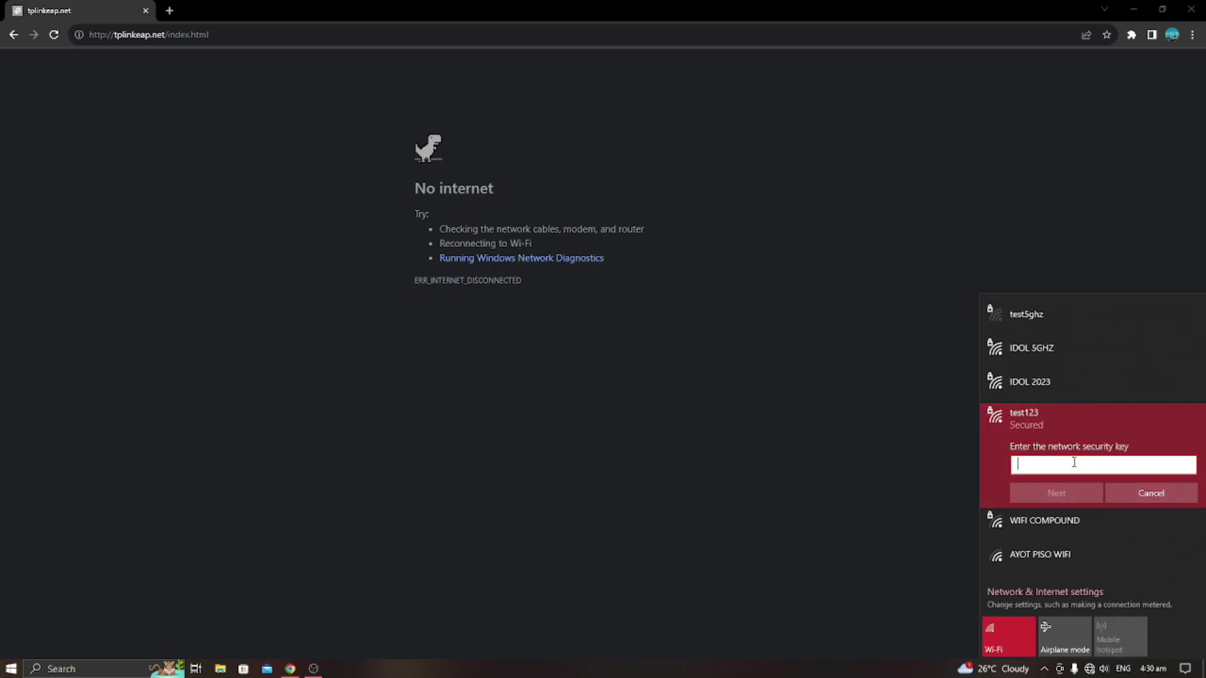
type("12345678")
left_click(1085, 495)
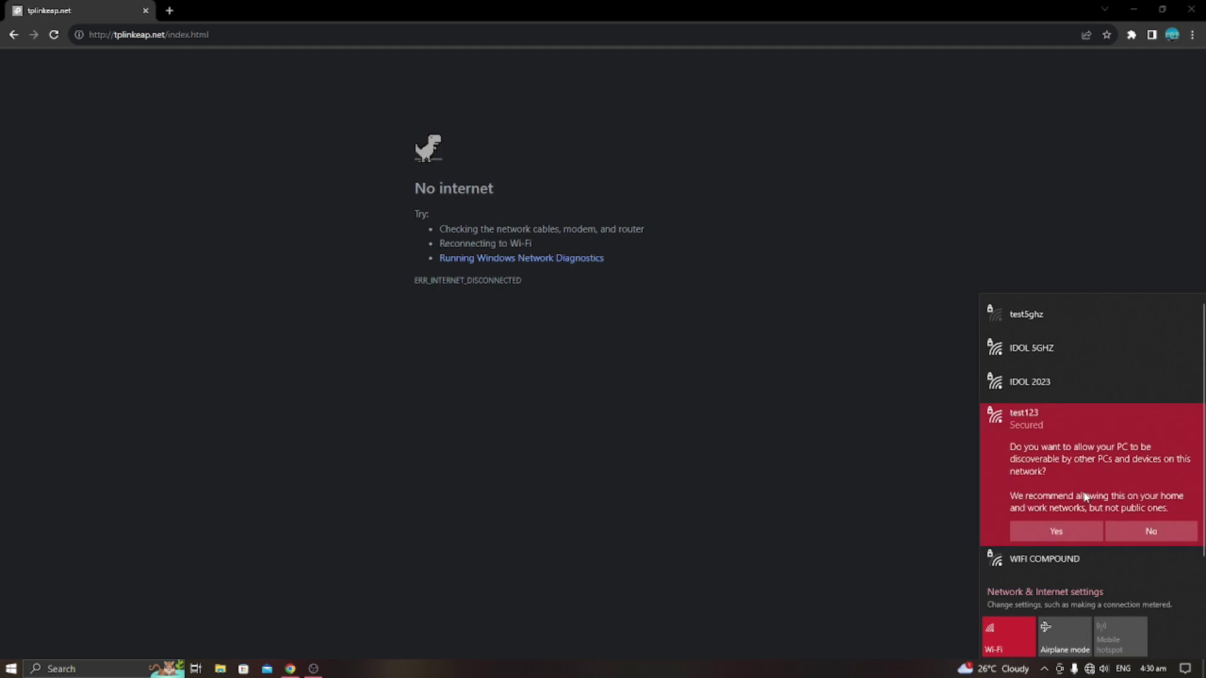
left_click(1062, 531)
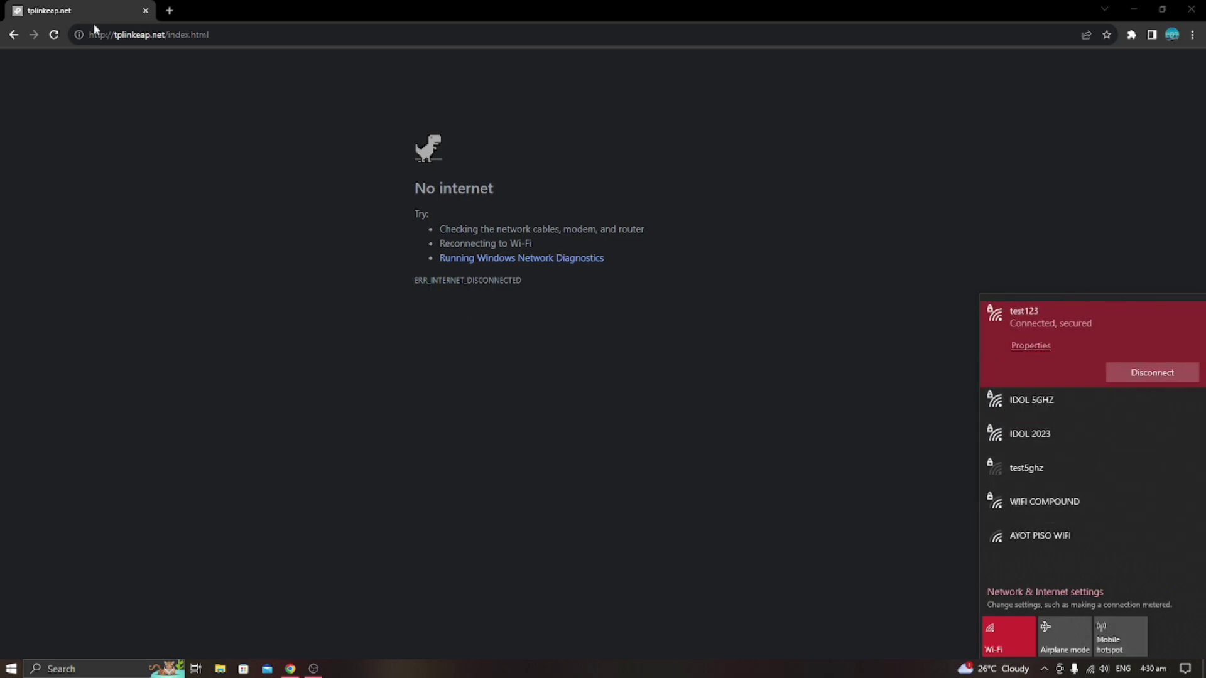
left_click(55, 35)
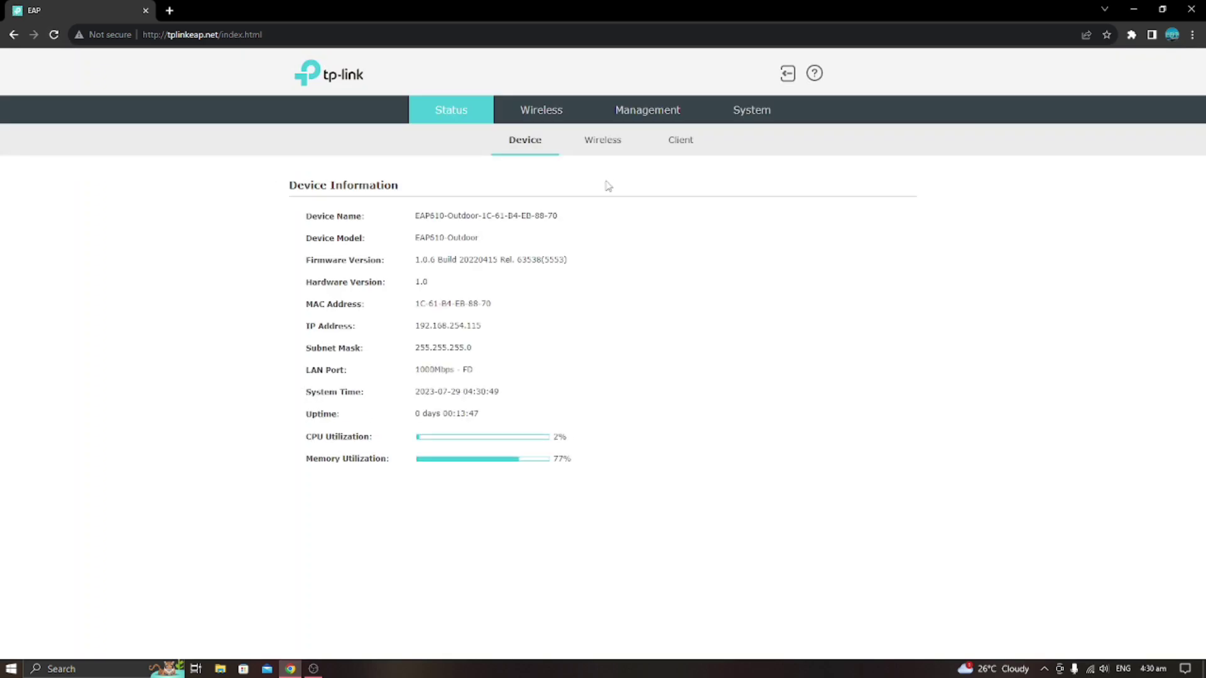
Enable Band Steering with thresholds 20 and 4 and 10 max failures, and save.
left_click(549, 113)
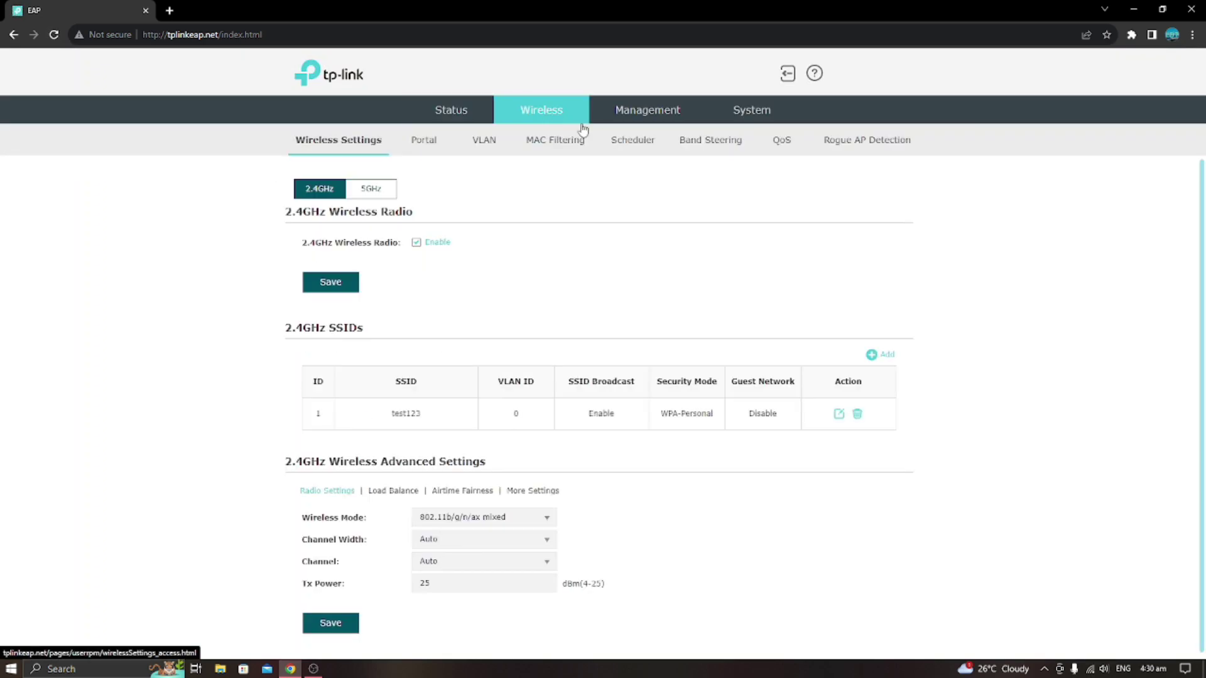
left_click(692, 149)
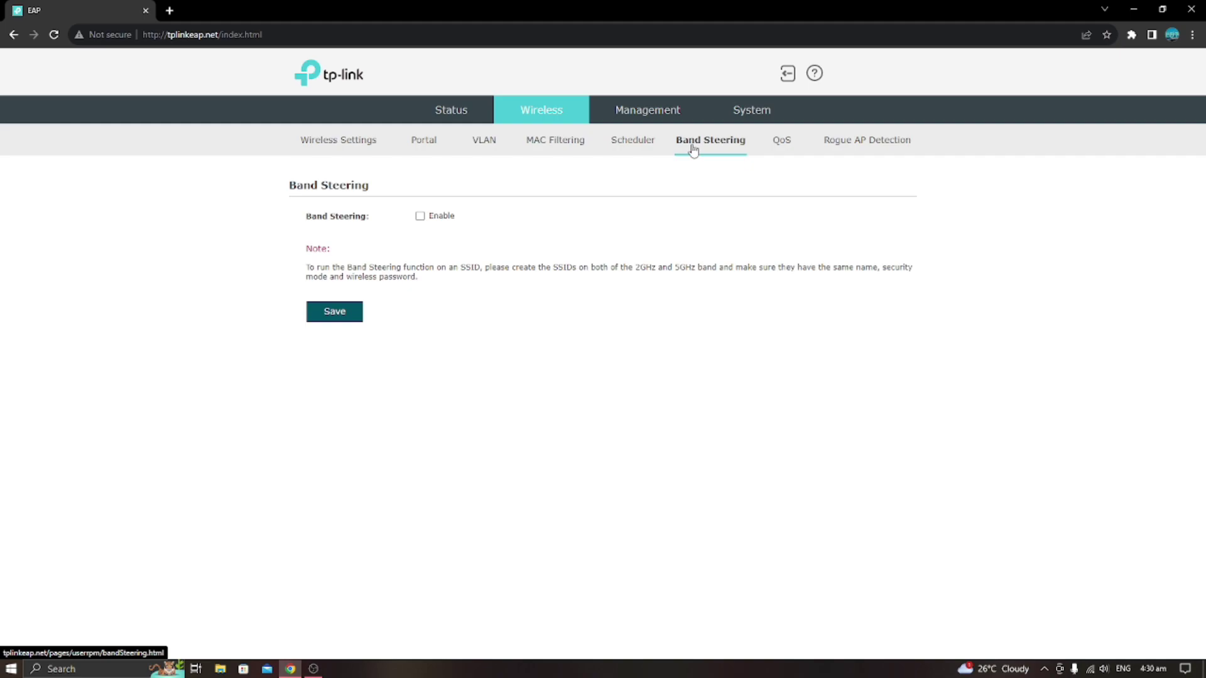
left_click(420, 218)
left_click(517, 238)
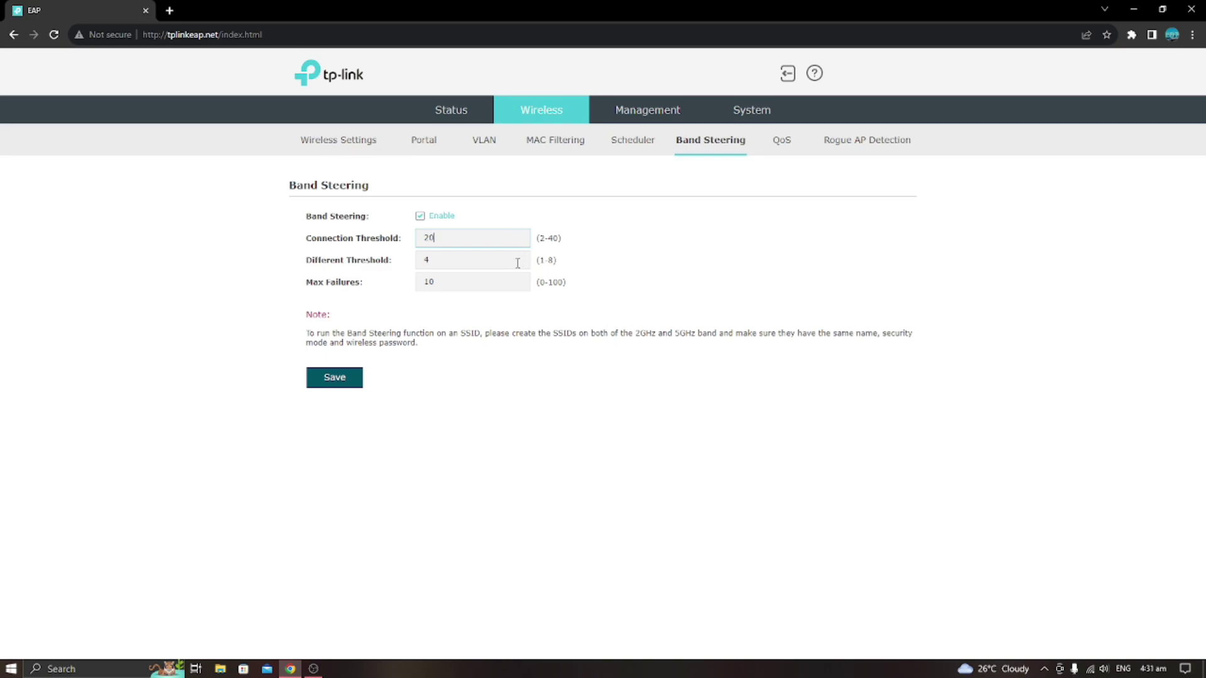
left_click(351, 376)
Check the Status and Wireless Settings pages, which now list SSID test123.
left_click(451, 113)
left_click(539, 116)
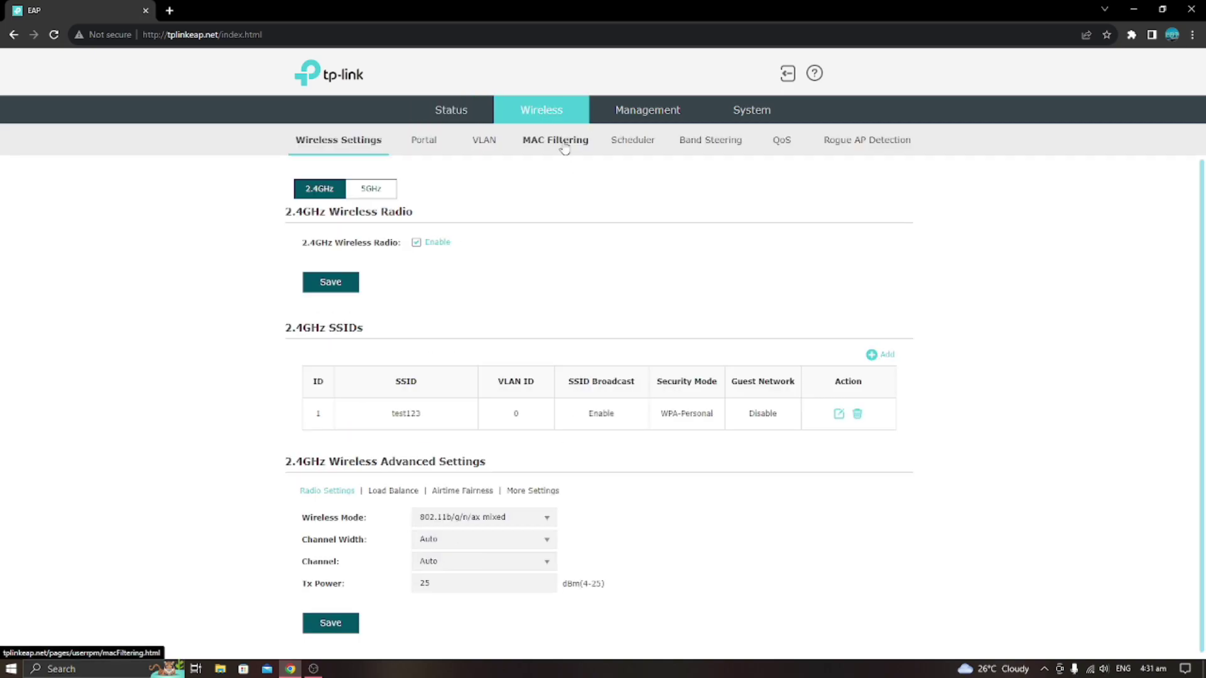
left_click(447, 111)
Check the Status > Wireless SSID List and Wi-Fi flyout for test123 on both bands, then open a new tab.
left_click(604, 141)
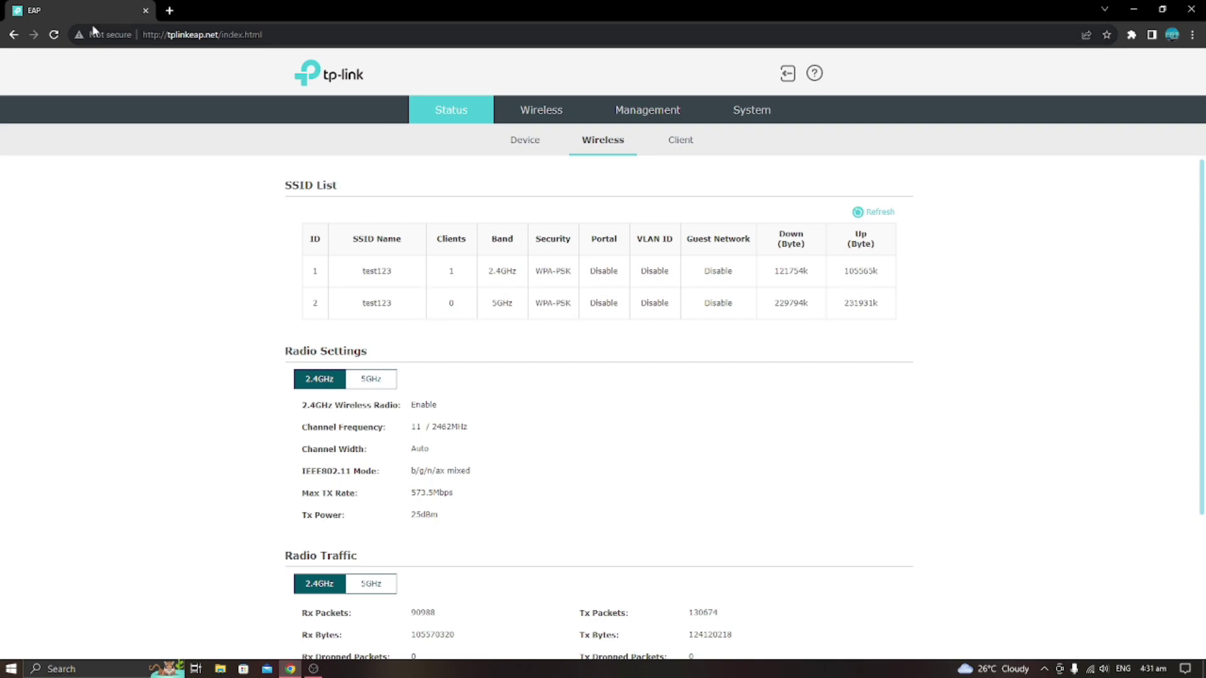
left_click(54, 40)
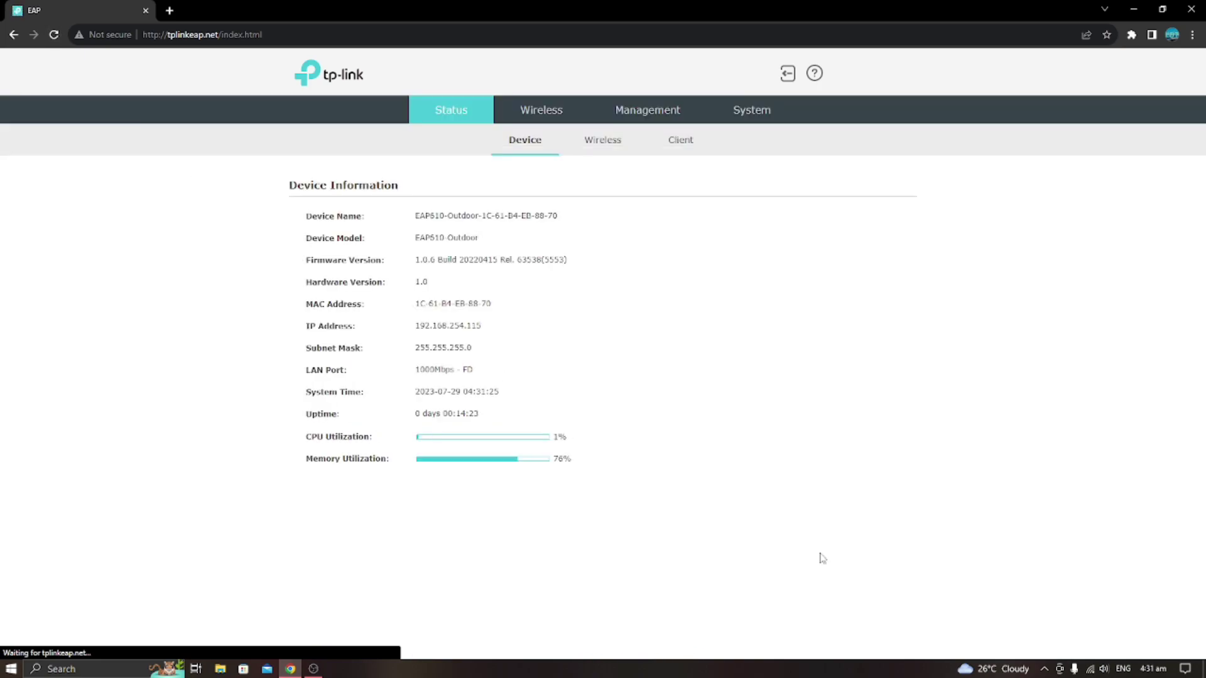
left_click(1090, 669)
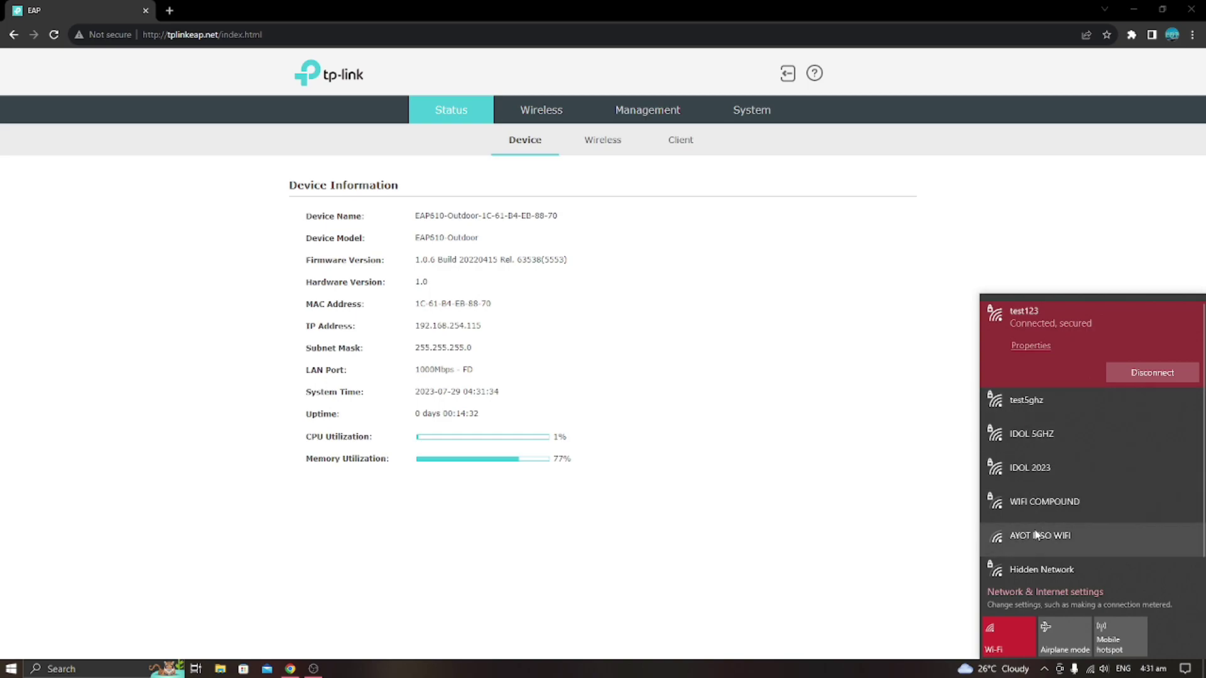
scroll(1036, 531, "down", 1)
scroll(1036, 524, "up", 1)
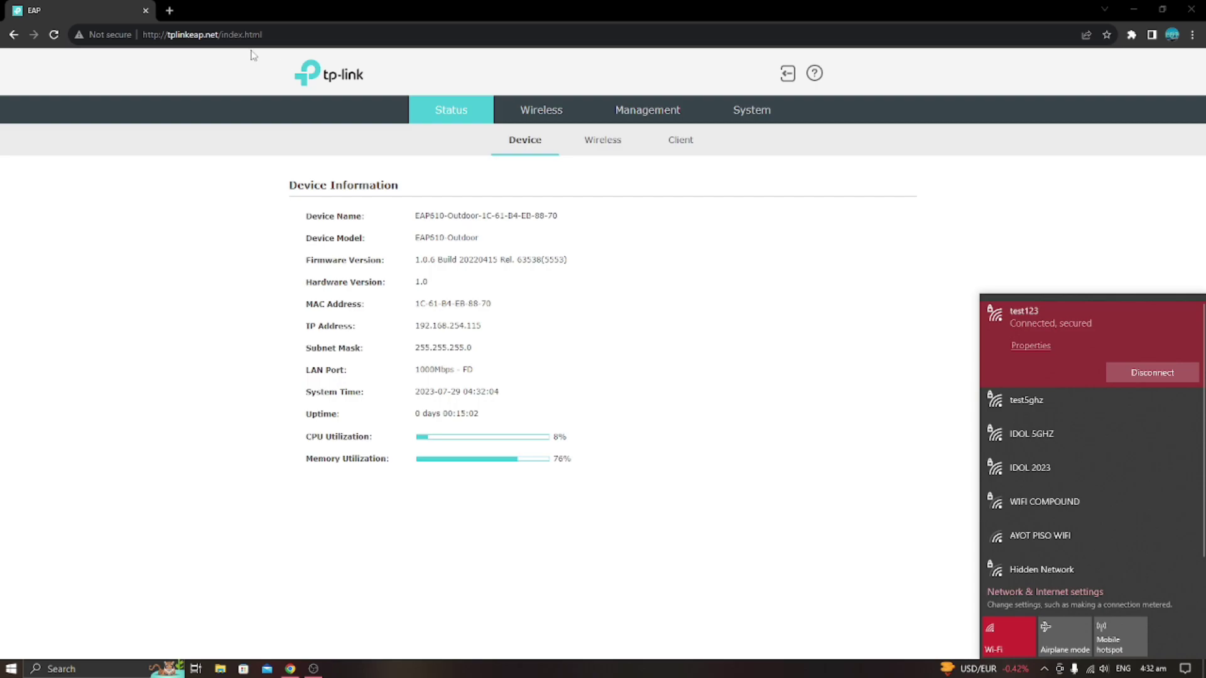
left_click(169, 10)
left_click(221, 32)
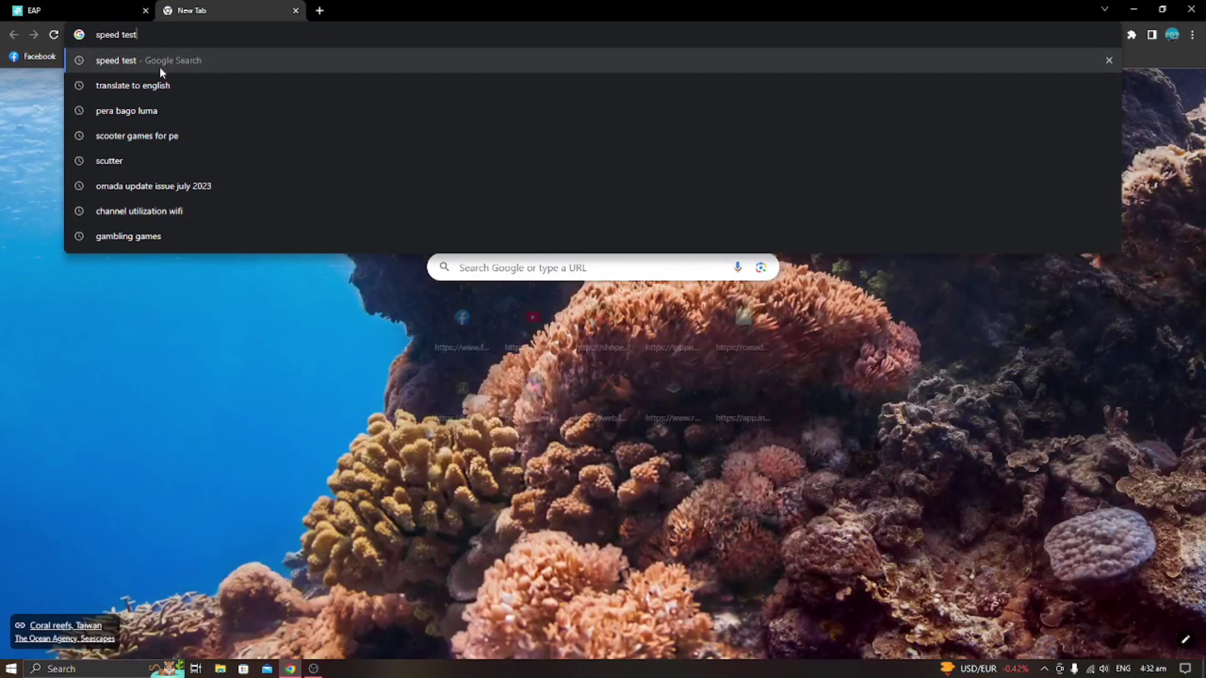
Run a speedtest.net test over test123: 40.11 Mbps download, 13.95 Mbps upload, 13 ms ping.
left_click(160, 66)
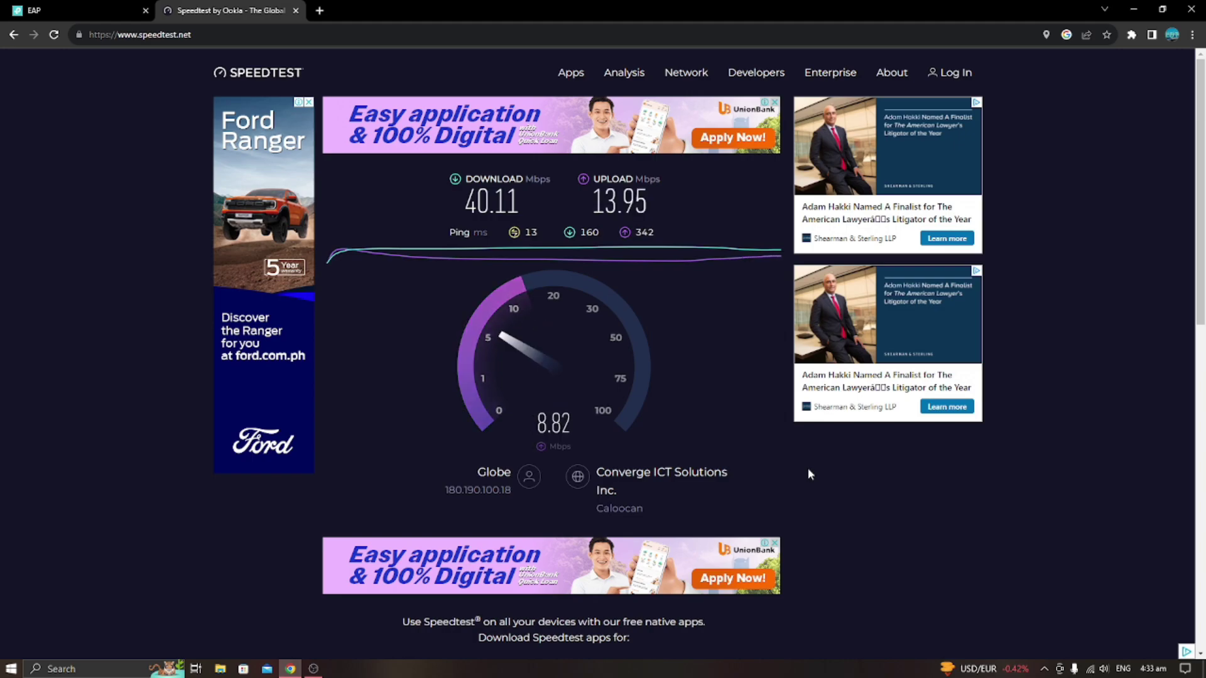
left_click(1090, 668)
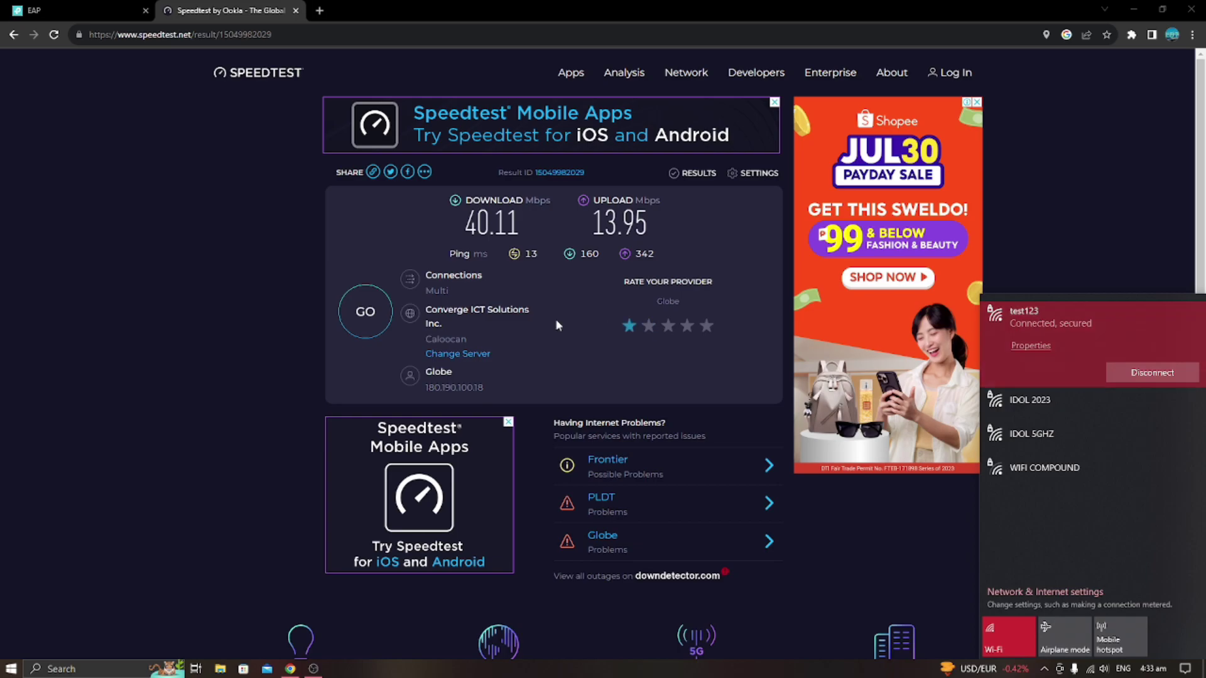
Rerun Speedtest twice, getting 49.55/49.81 Mbps, then 53.38 Mbps down and about 52.94 Mbps up.
left_click(366, 311)
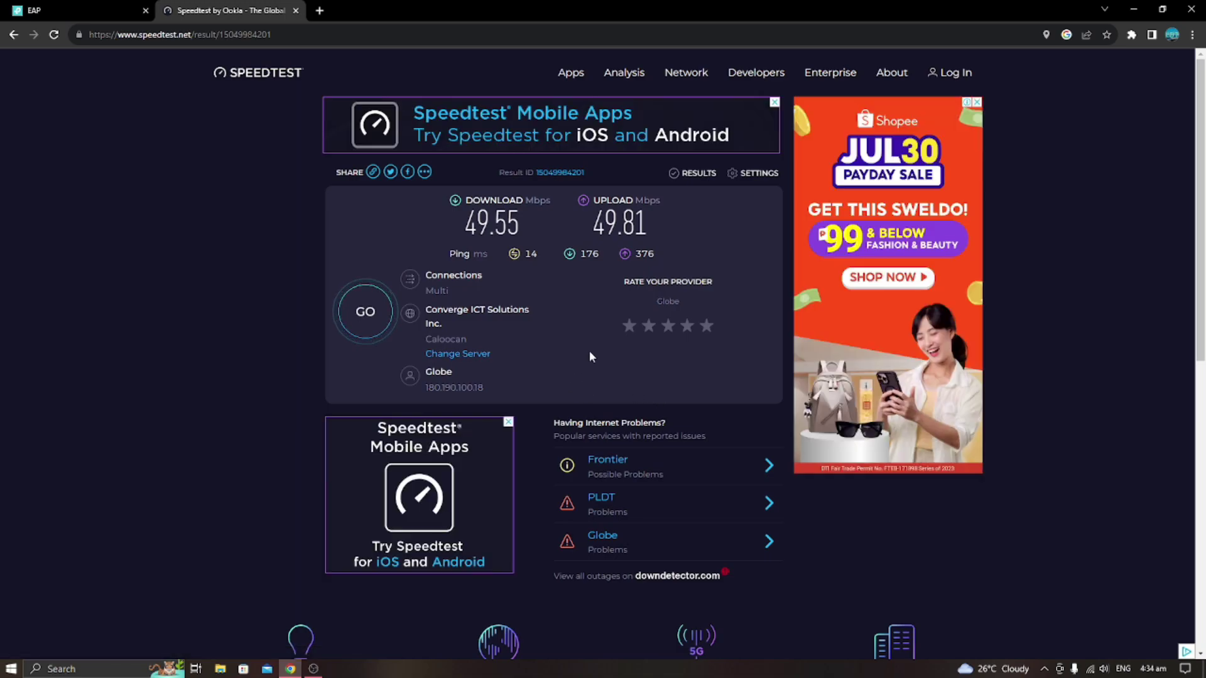
left_click(370, 314)
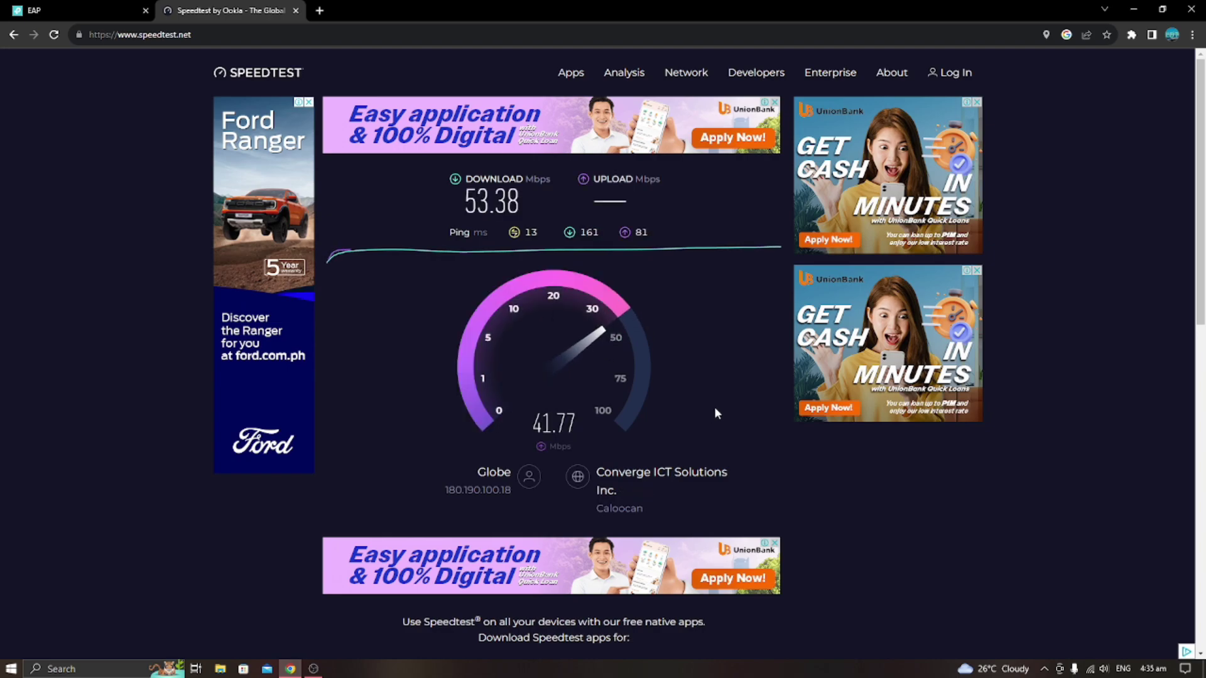
left_click(1090, 670)
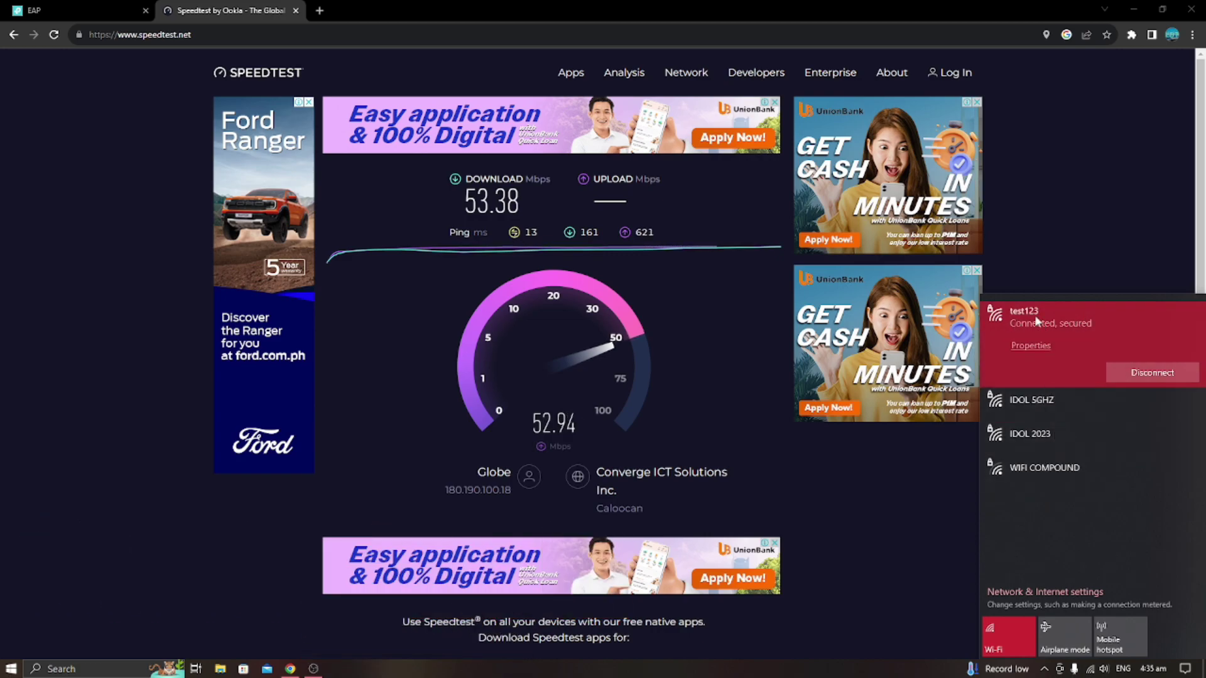
Review the test123 properties showing the 2.4 GHz band, close Settings, and return Speedtest to its start page.
left_click(1036, 352)
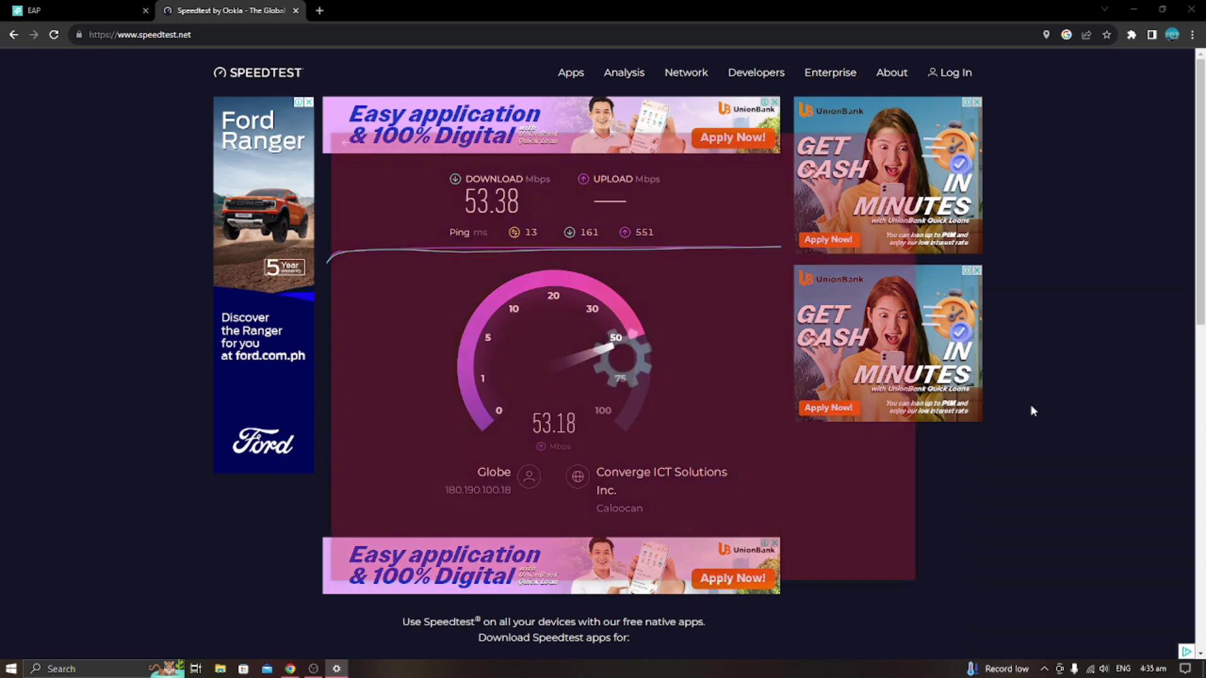
scroll(585, 367, "down", 8)
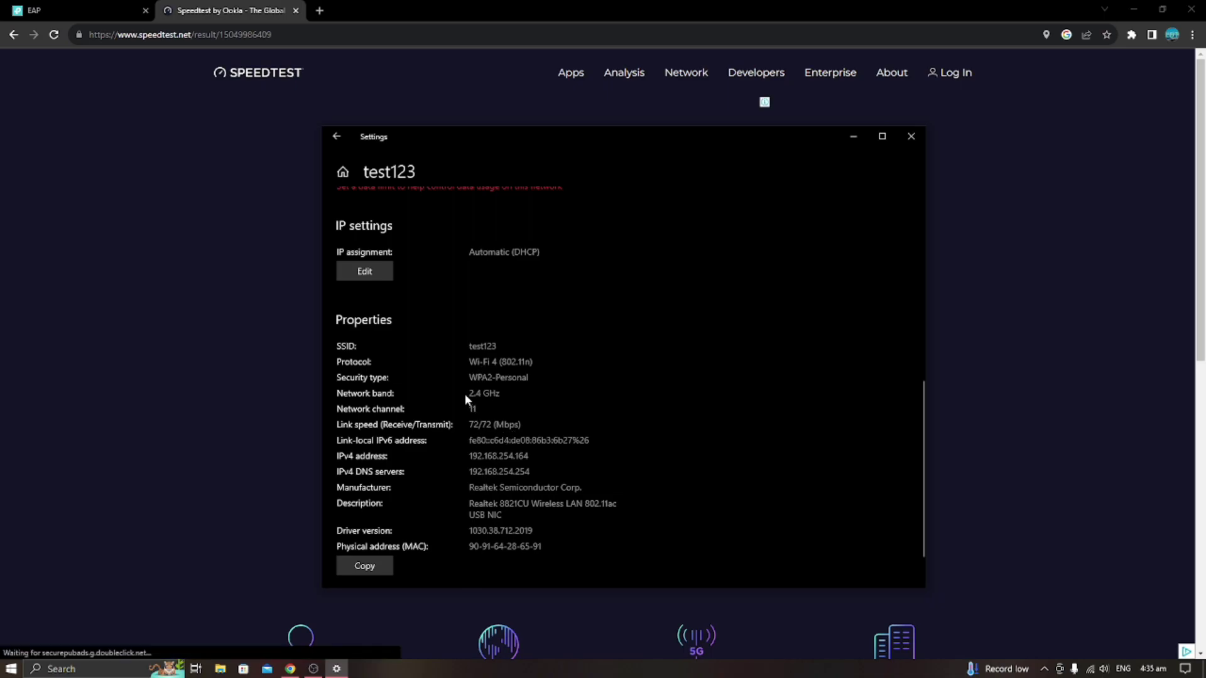
left_click_drag(501, 394, 458, 400)
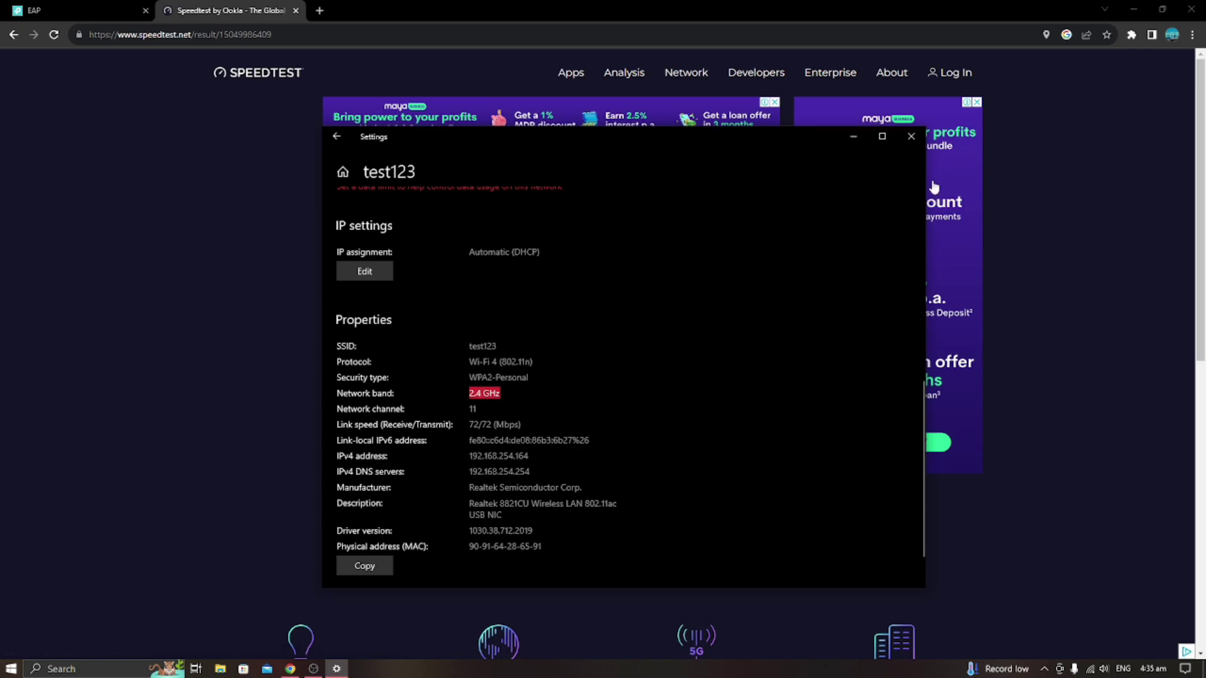
left_click(912, 137)
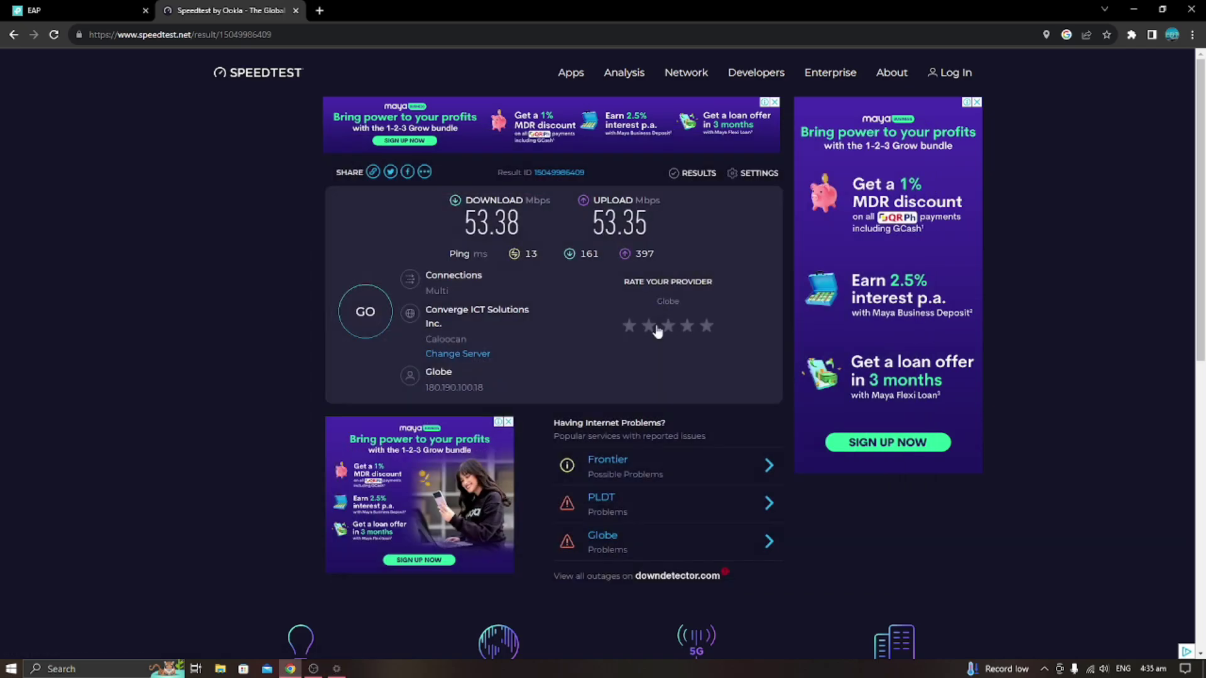
left_click(13, 35)
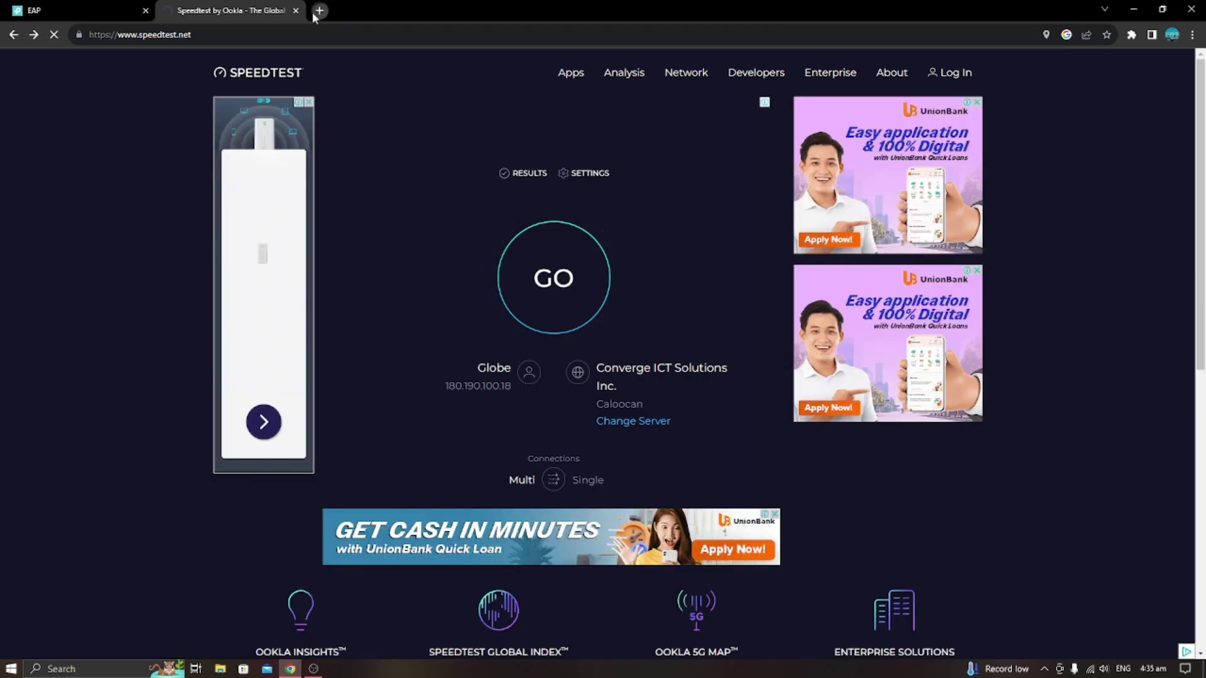
Close the Speedtest tab, measure 46 Mbps on Fast.com via a 'speed test' search, then close Fast.com.
left_click(316, 11)
left_click(296, 11)
left_click(314, 34)
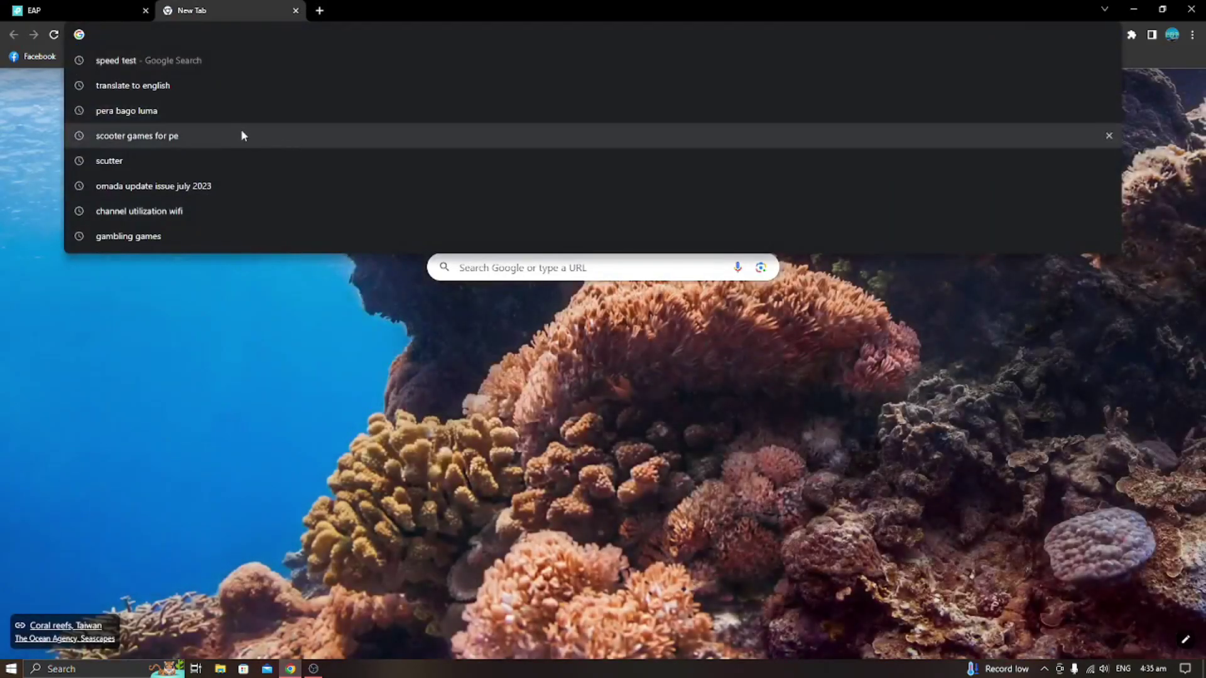
left_click(200, 62)
scroll(358, 402, "down", 4)
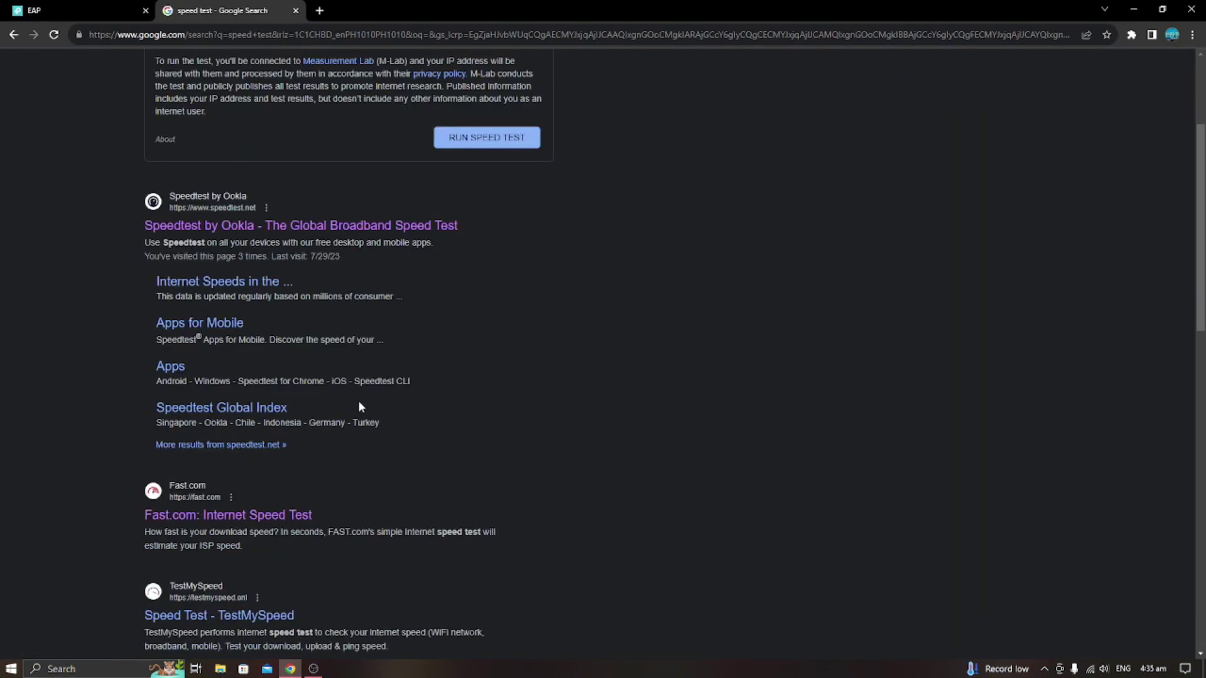
scroll(286, 389, "down", 2)
left_click(239, 338)
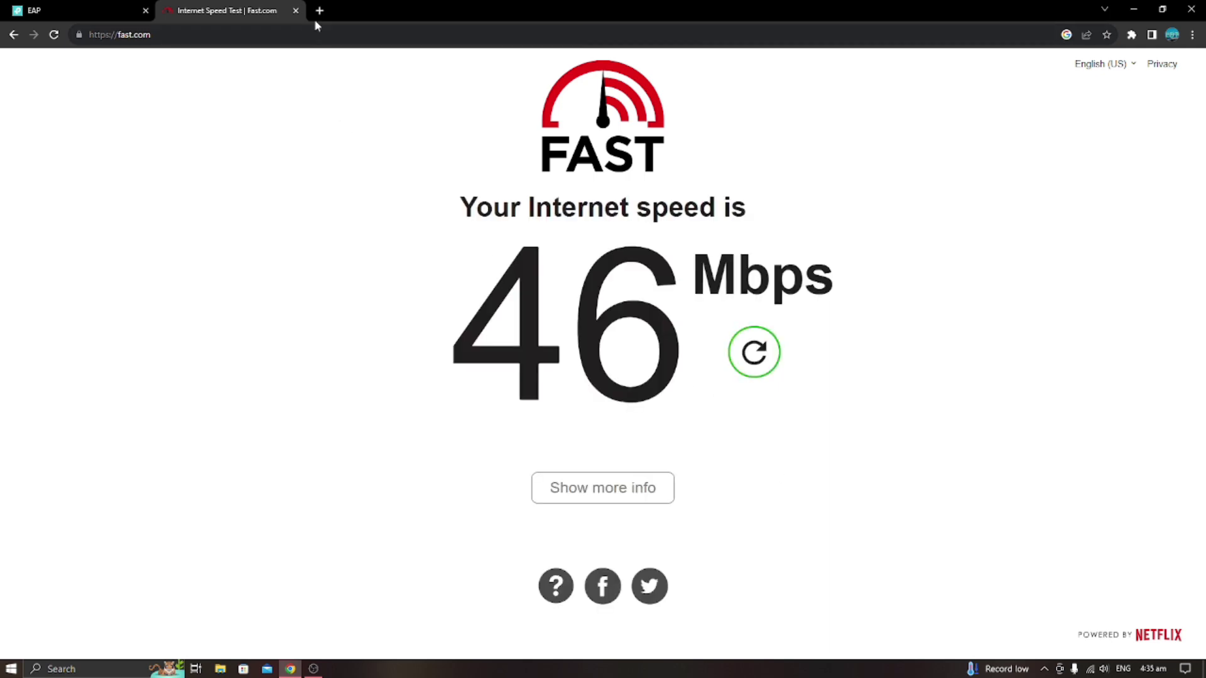
left_click(295, 11)
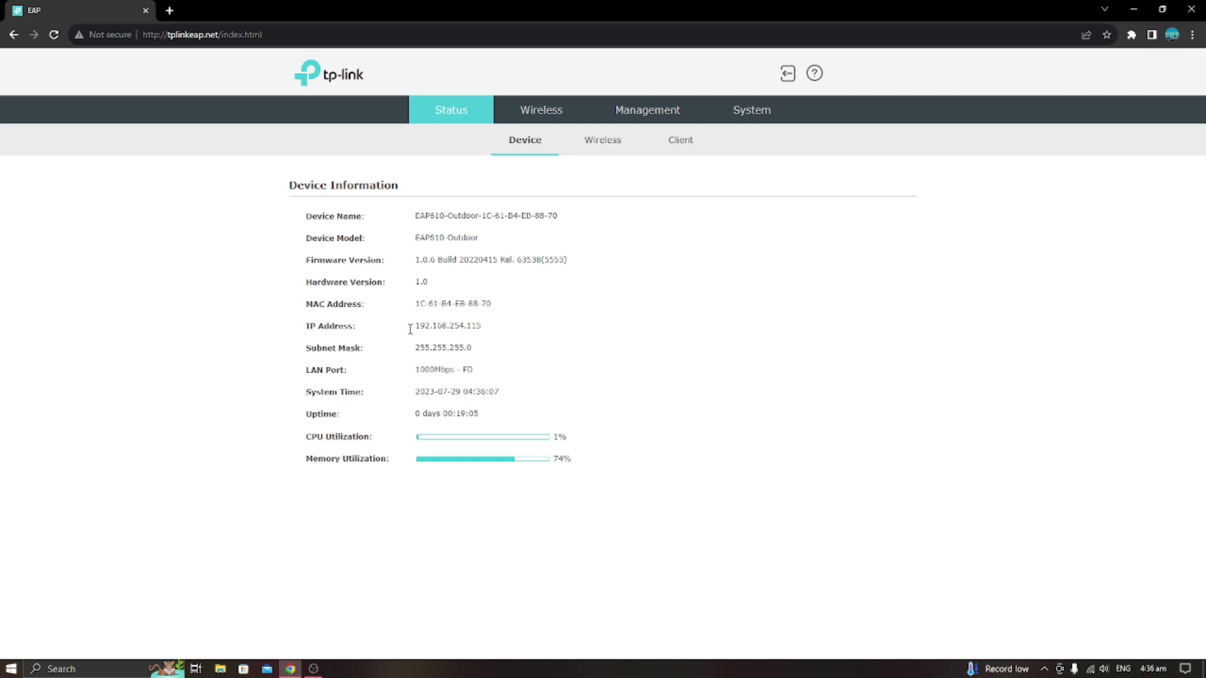
Note the IP 192.168.254.115 on Status > Device and log out of the access point.
left_click_drag(410, 329, 499, 331)
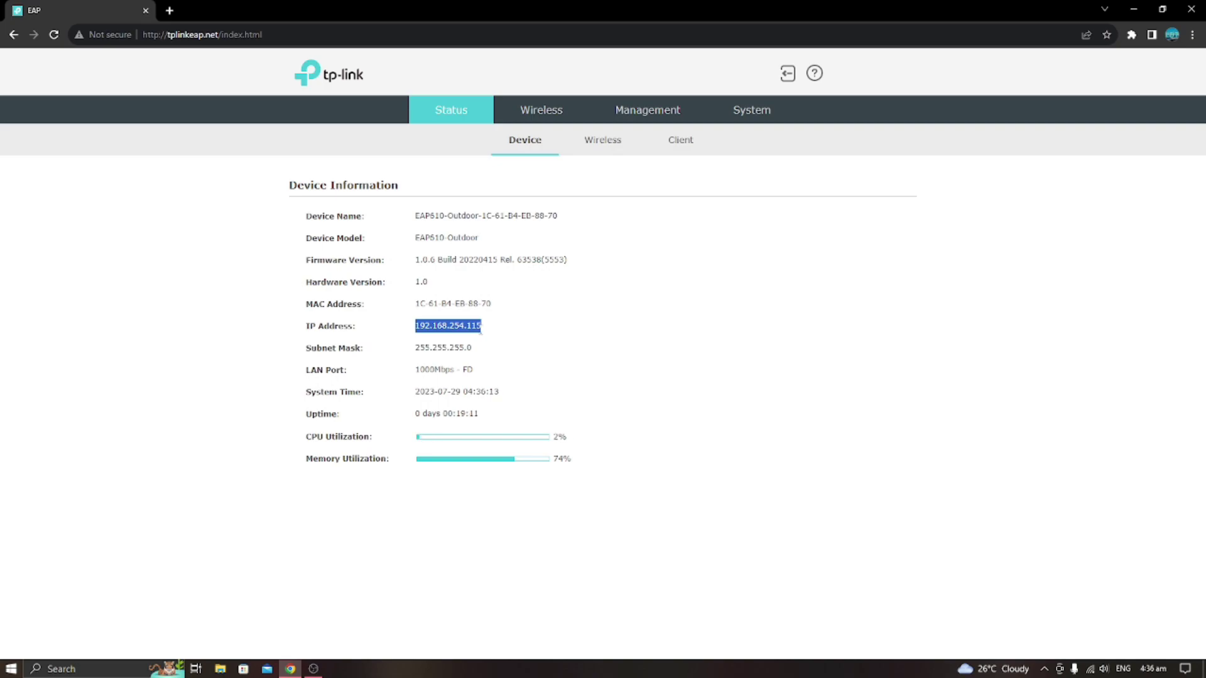
left_click(531, 331)
left_click(787, 73)
left_click(691, 350)
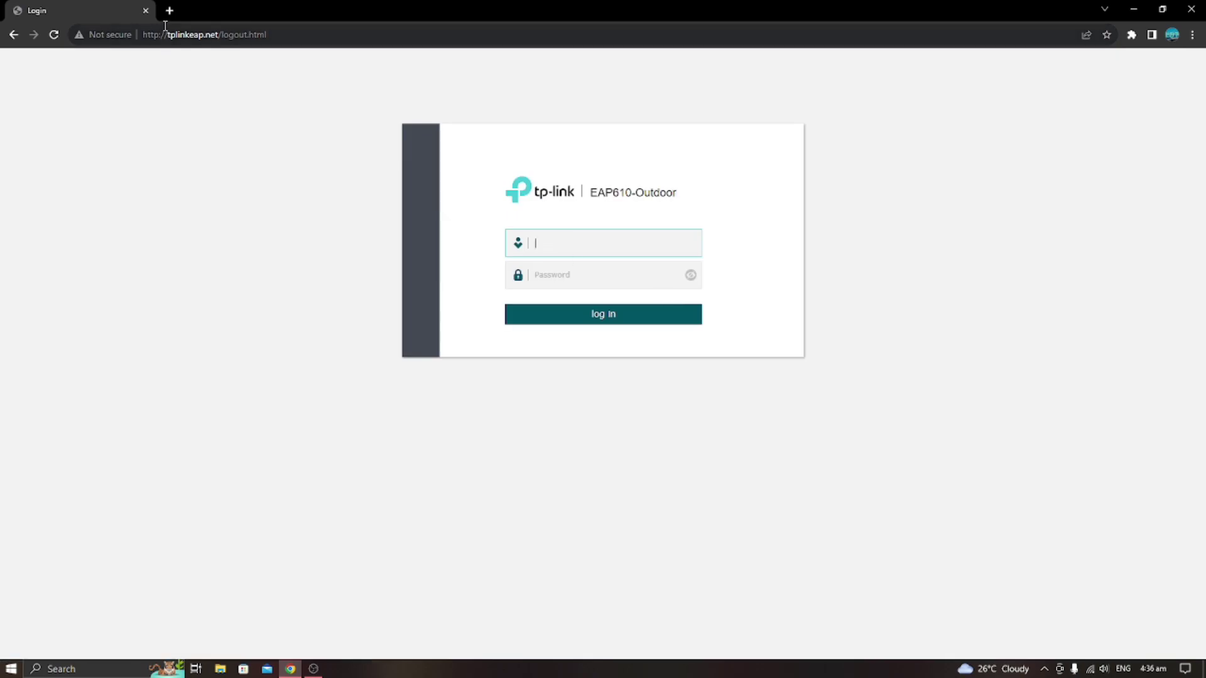
Open the access point's login page at 192.168.254.115 in a new tab.
left_click_drag(166, 37, 254, 37)
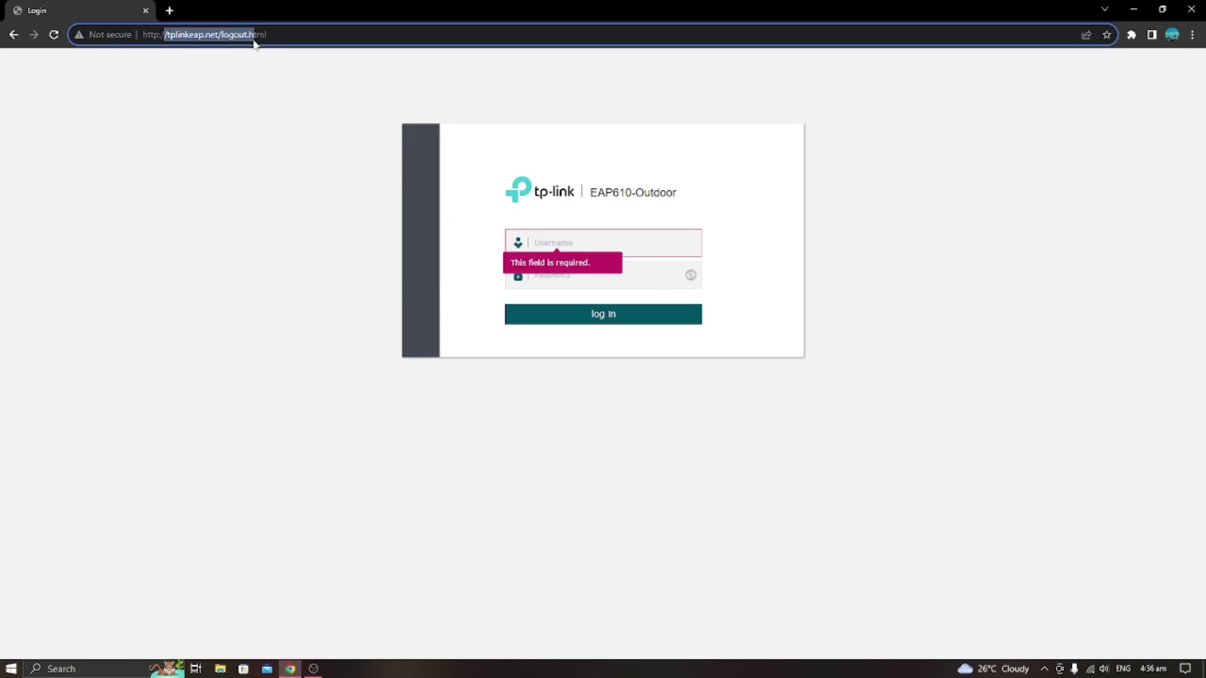
left_click(169, 11)
left_click(194, 33)
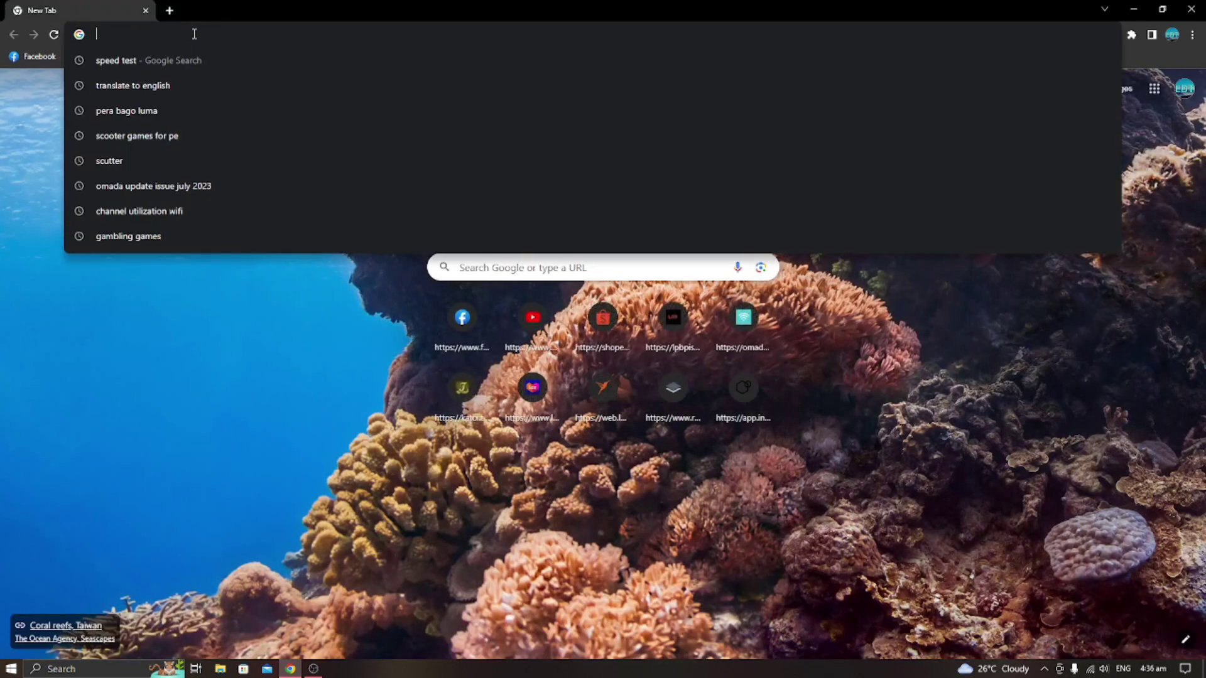
type("1992")
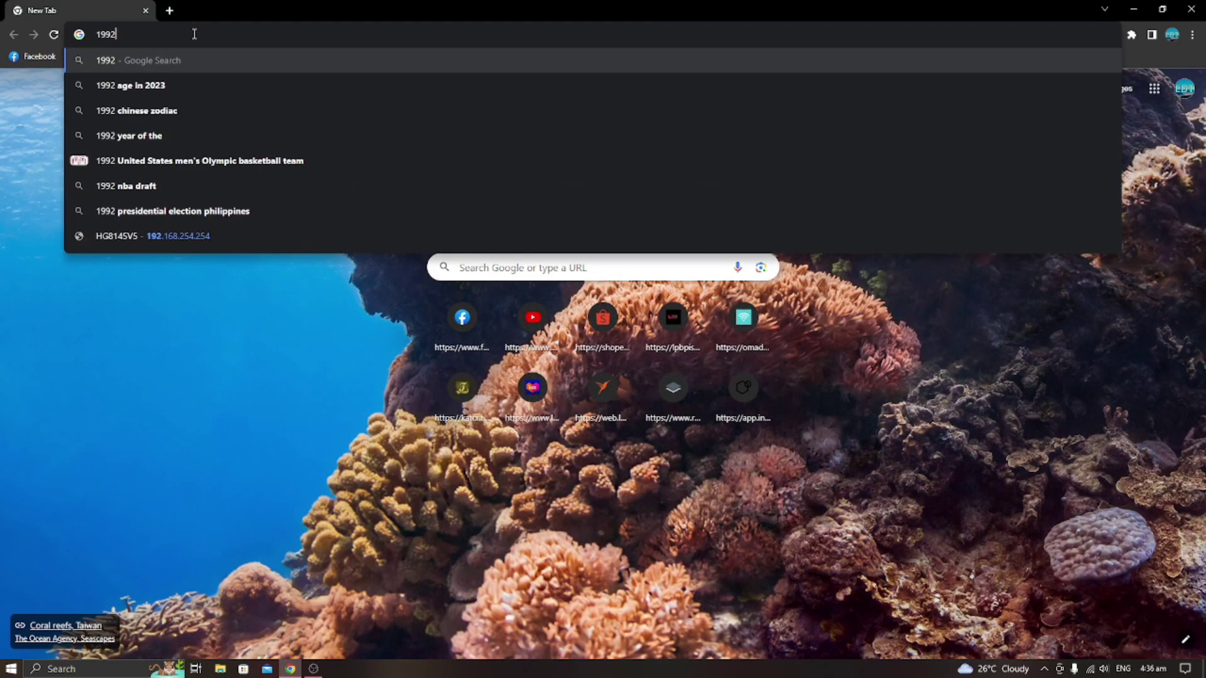
key("BackSpace")
key("BackSpace")
type("2")
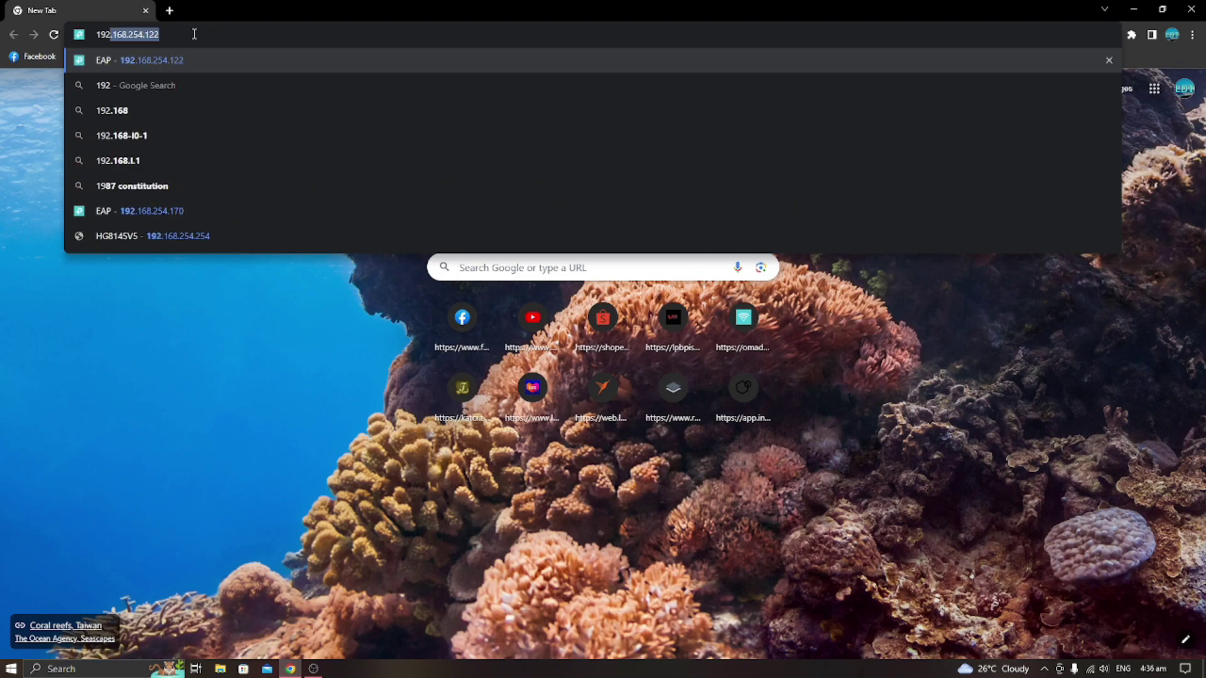
type(".168")
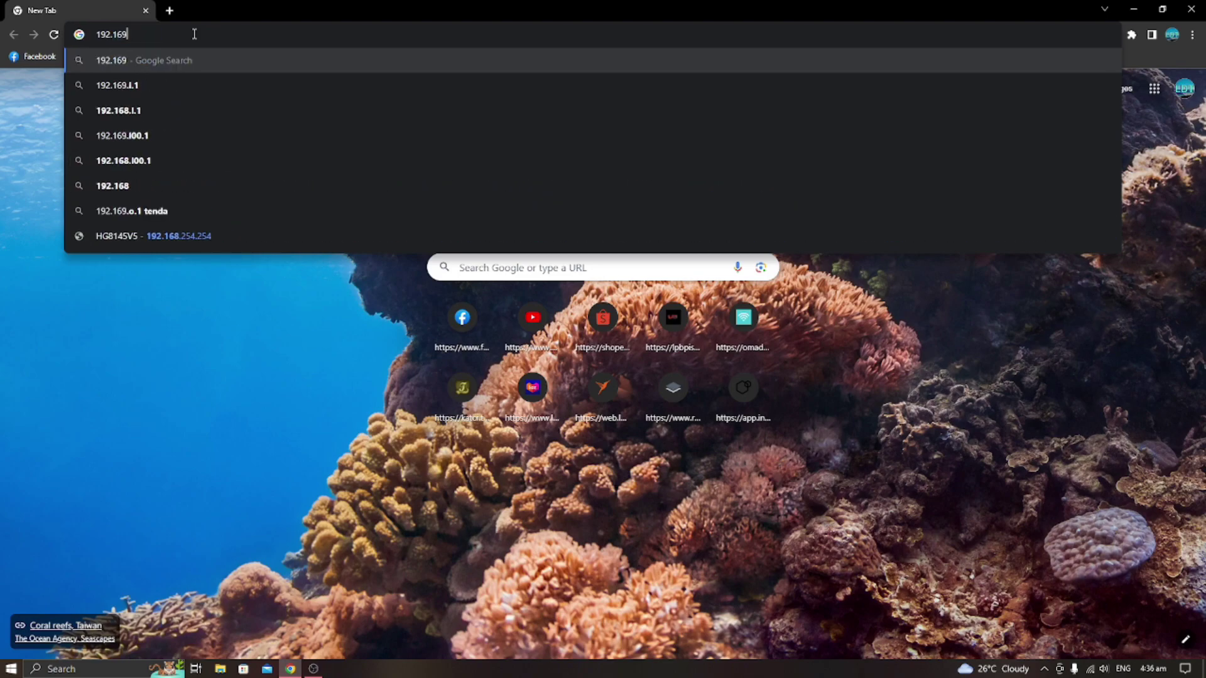
type(".2")
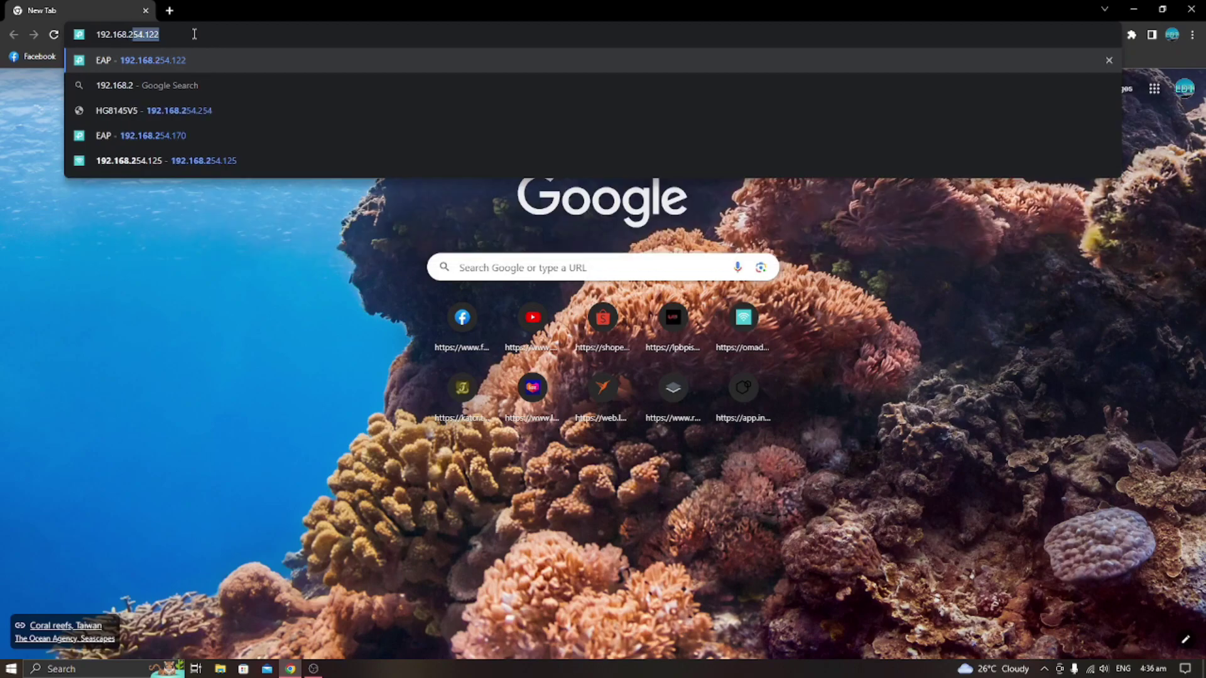
type("54.115")
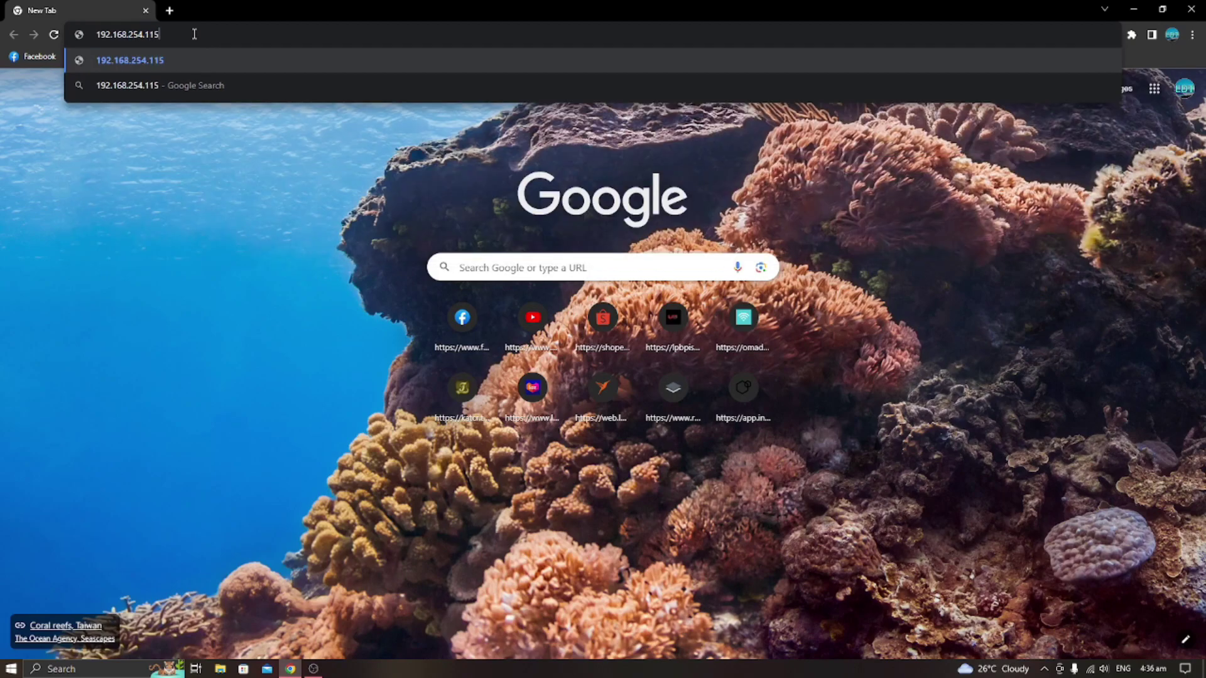
key("Return")
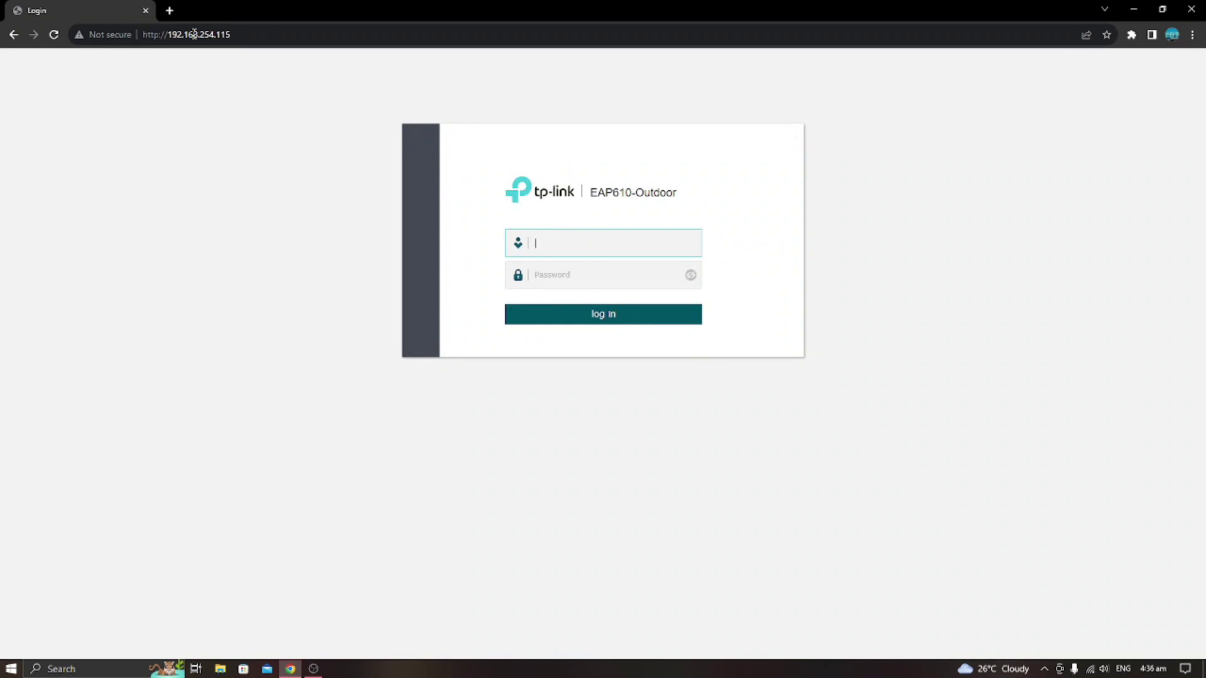
Log in to the EAP610-Outdoor with the admin username and the account password.
left_click(582, 242)
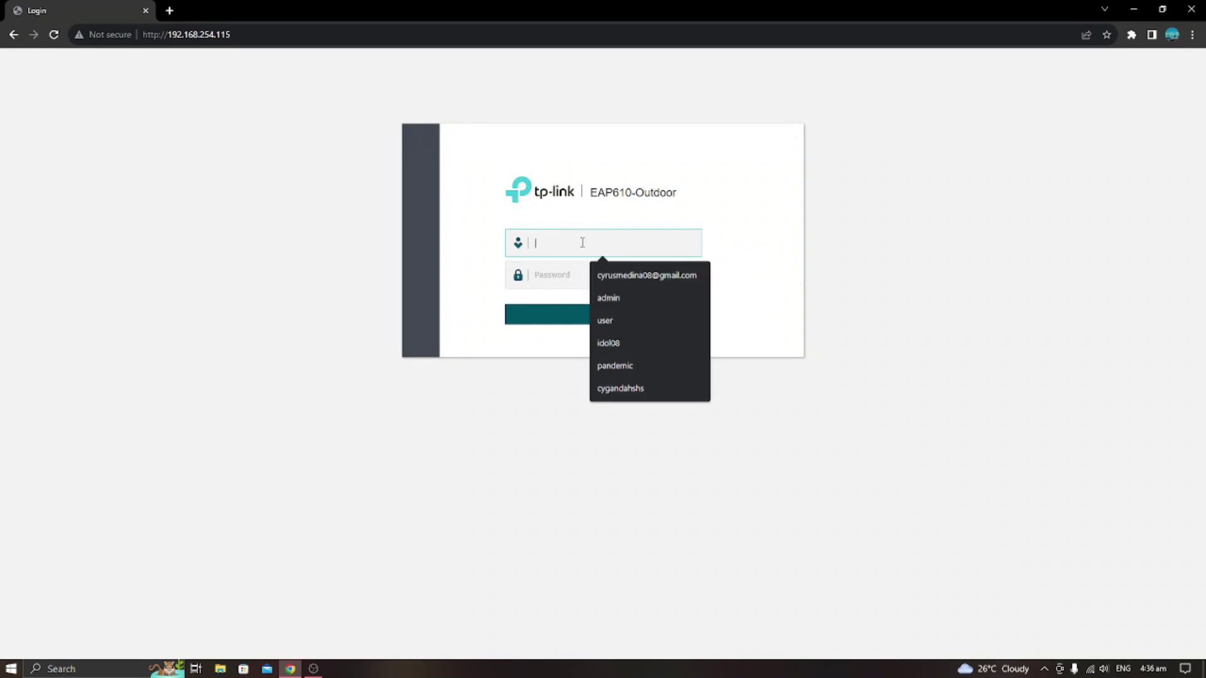
type("admi")
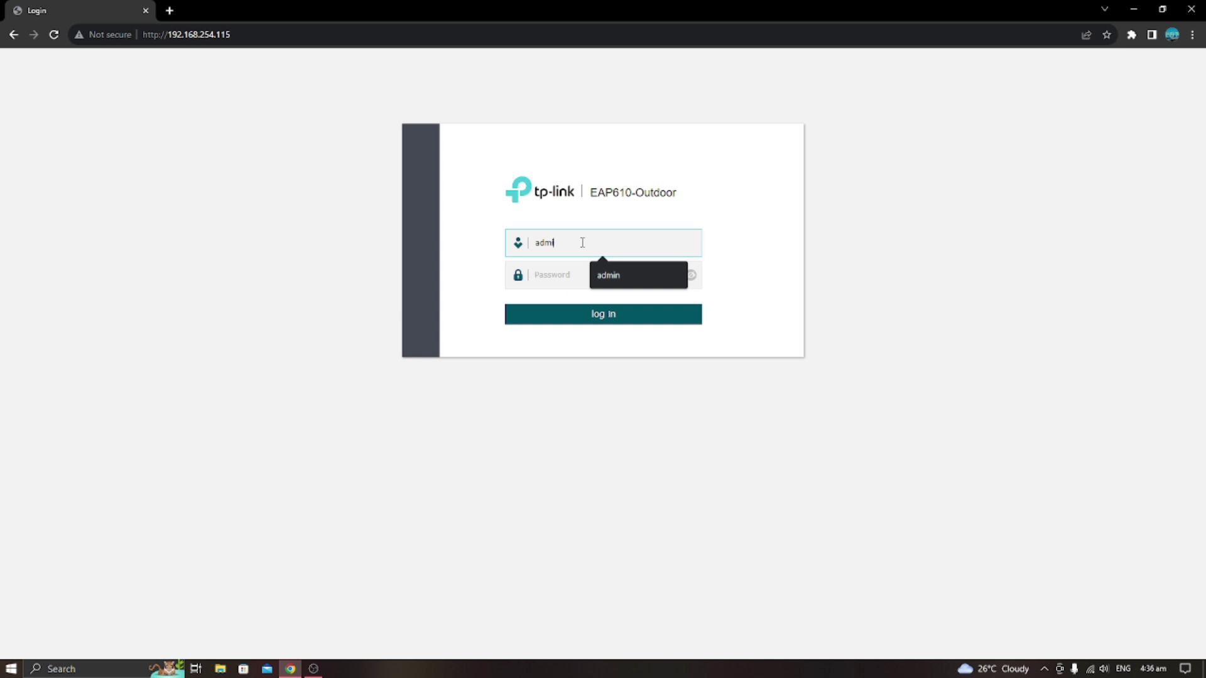
type("n")
left_click(582, 275)
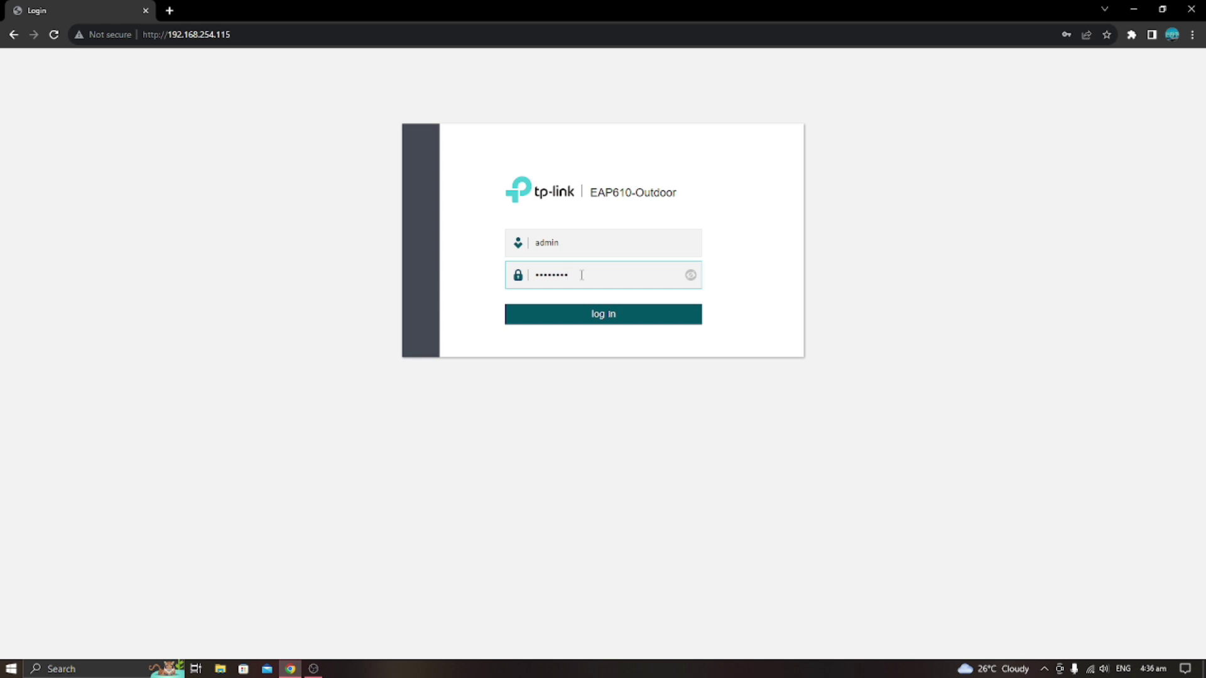
key("Return")
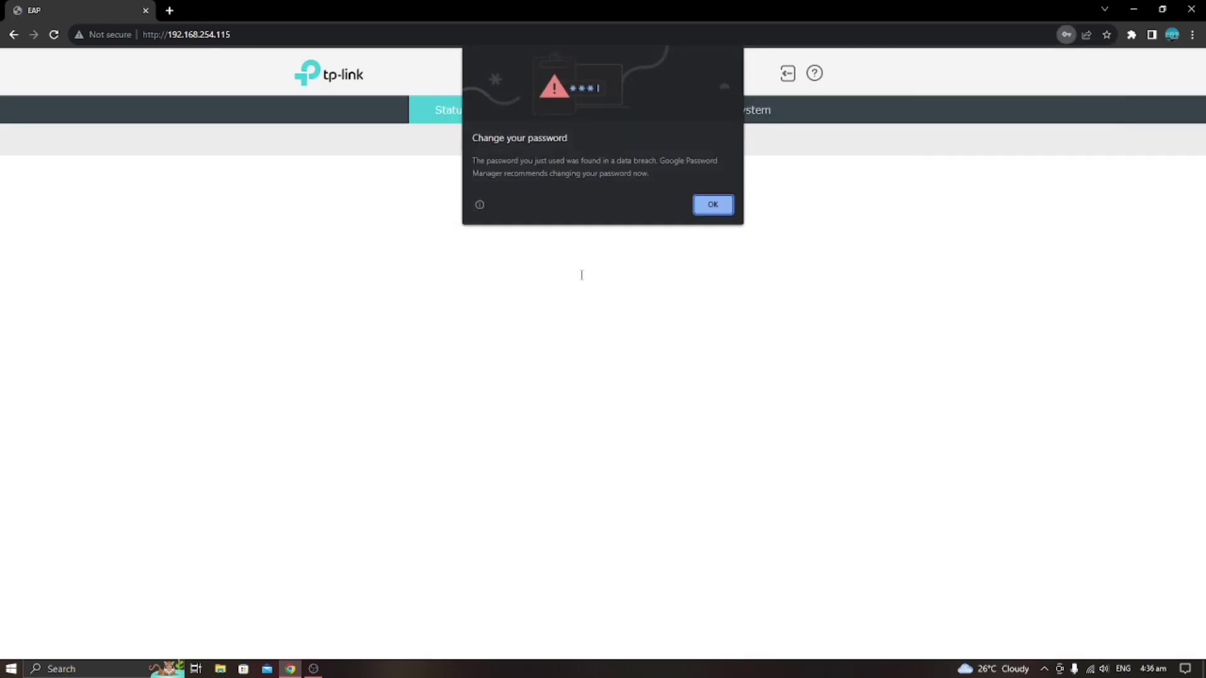
Dismiss Chrome's password prompts and view the 5GHz Wireless Settings showing SSID test123.
left_click(712, 204)
left_click_drag(498, 321, 392, 346)
left_click(807, 293)
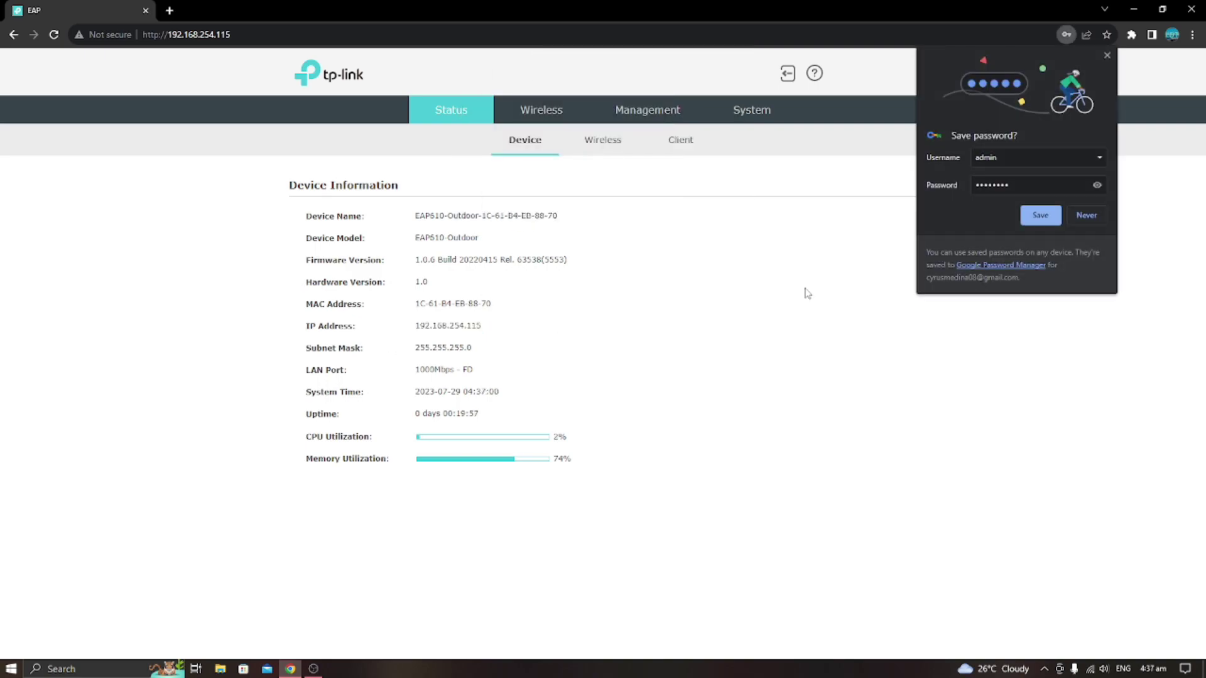
left_click(1085, 215)
left_click(542, 111)
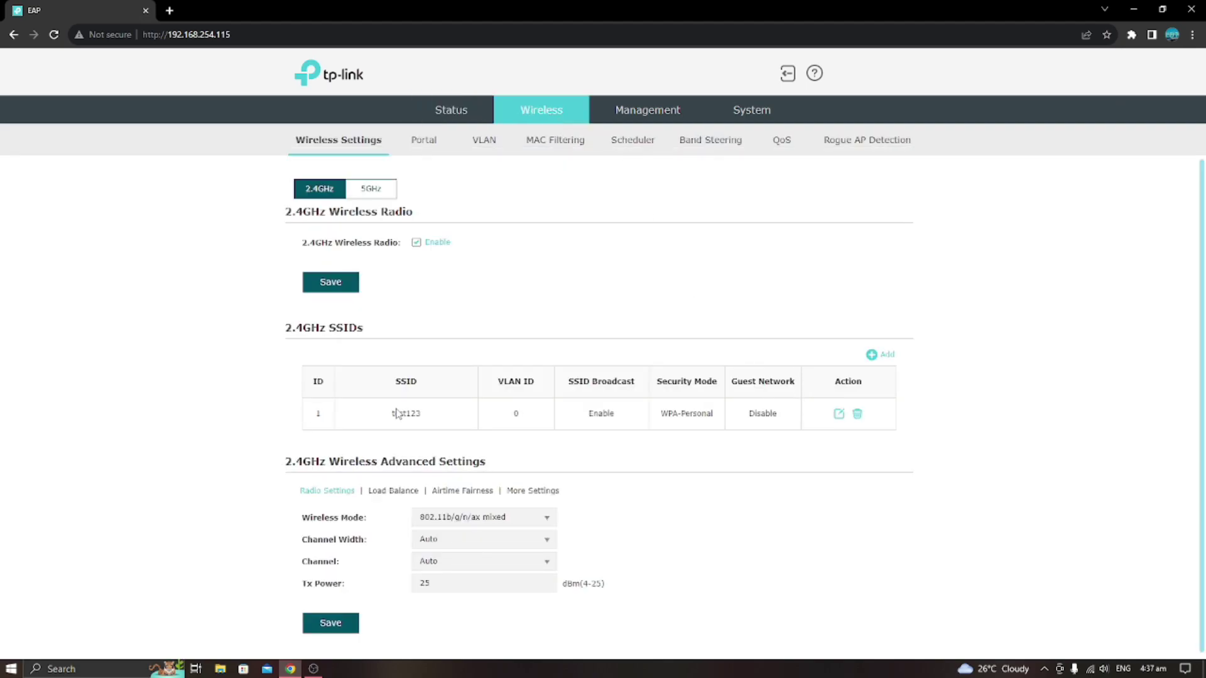
left_click(377, 195)
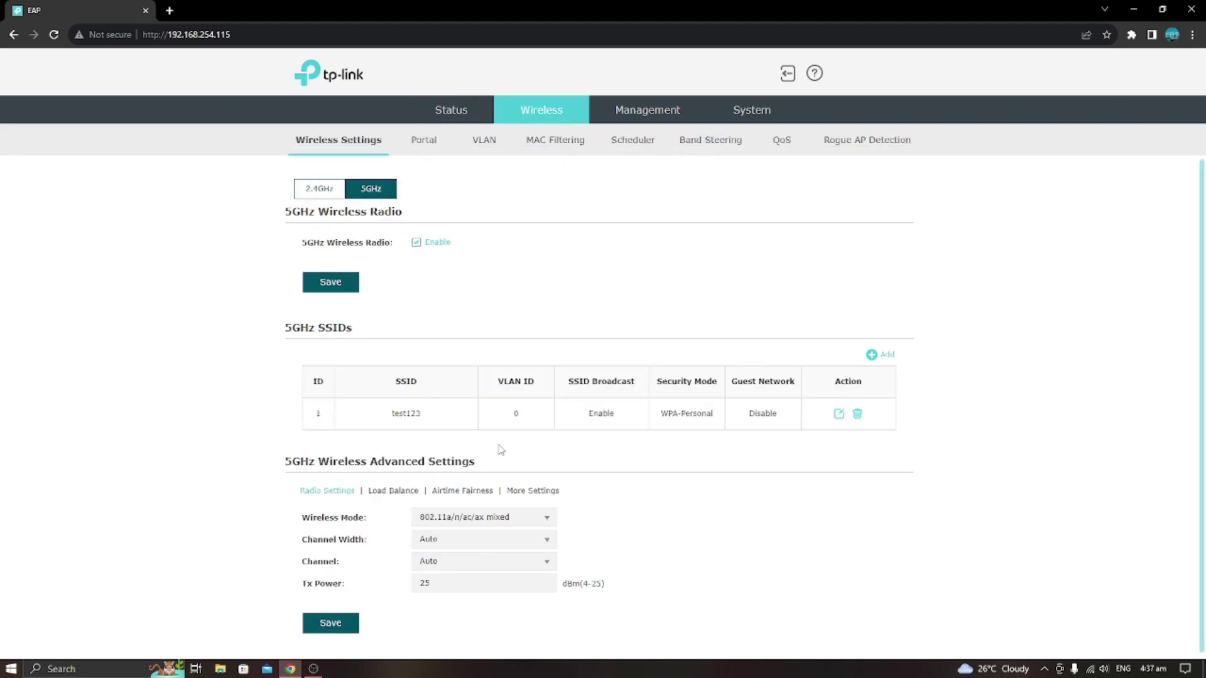